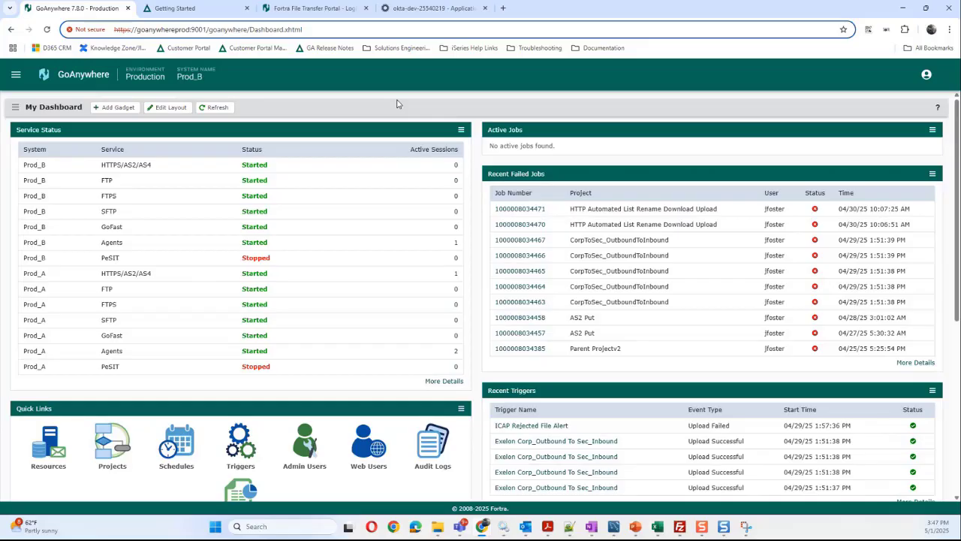
# Start adding a new certificate to the System key vault in the Key Management System
pyautogui.click(16, 76)
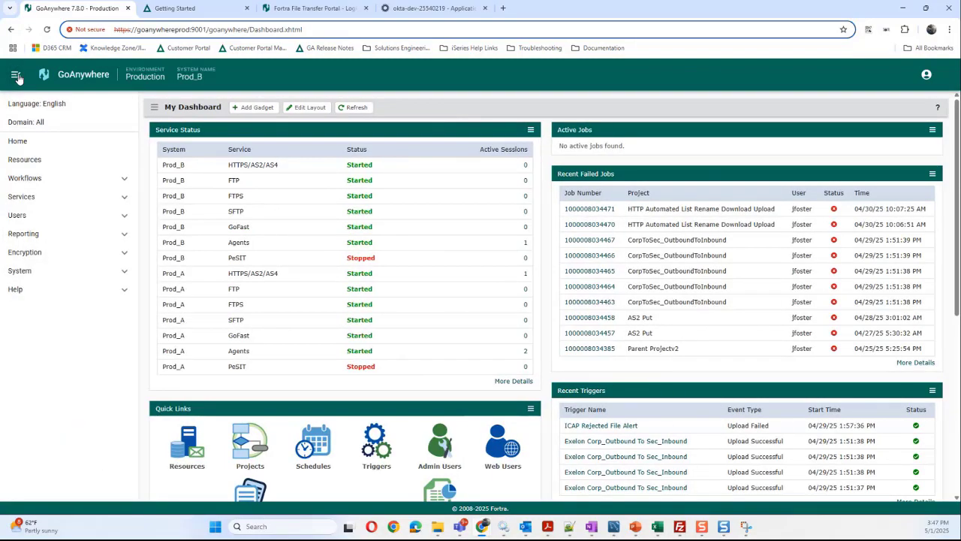
pyautogui.click(66, 256)
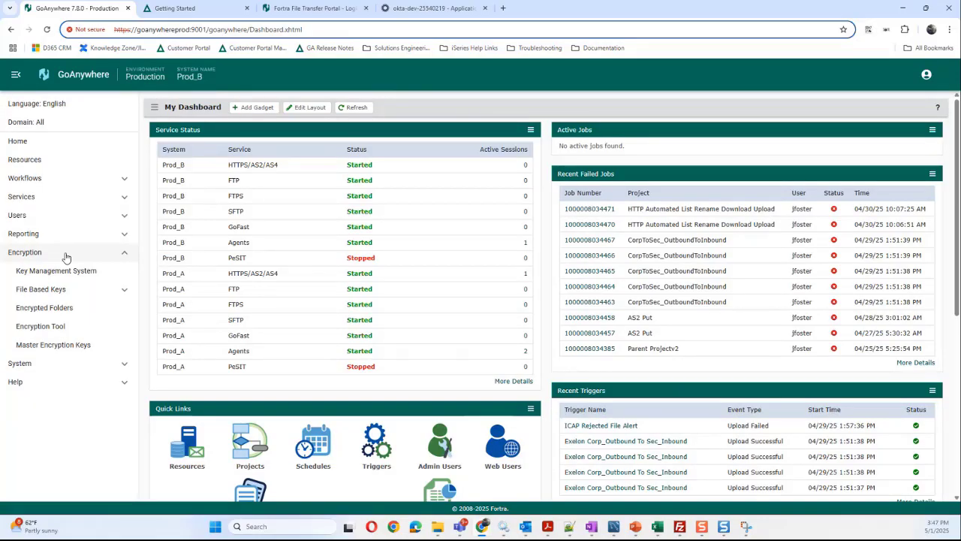
pyautogui.click(57, 275)
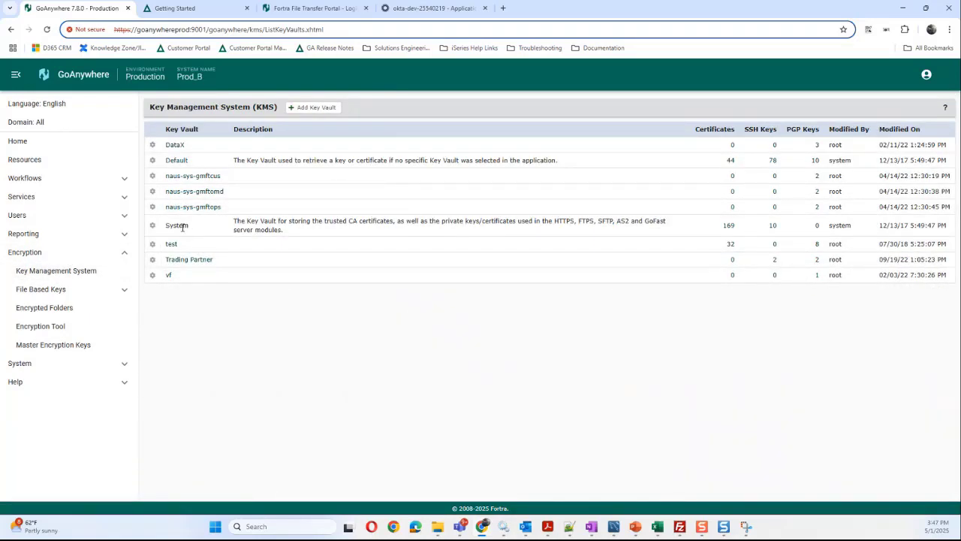
pyautogui.click(153, 226)
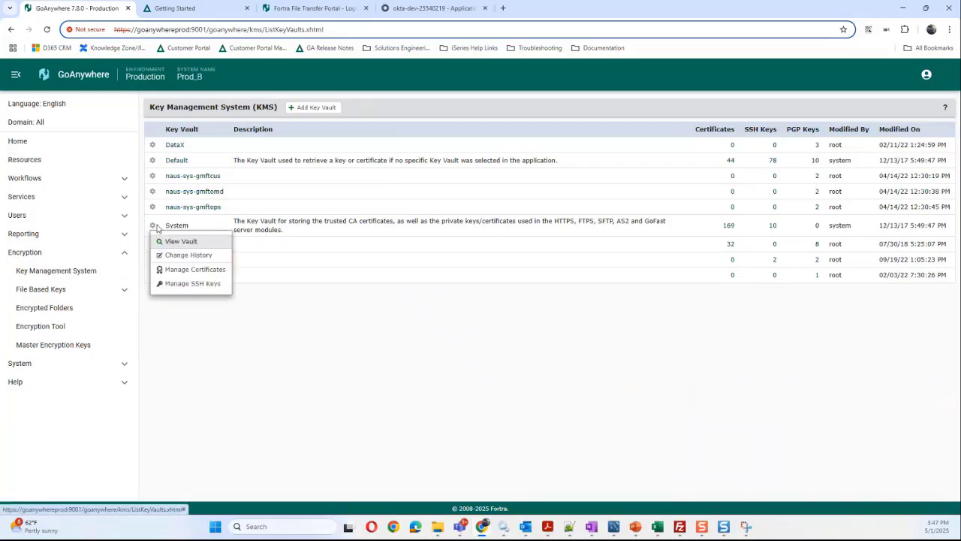
pyautogui.click(193, 269)
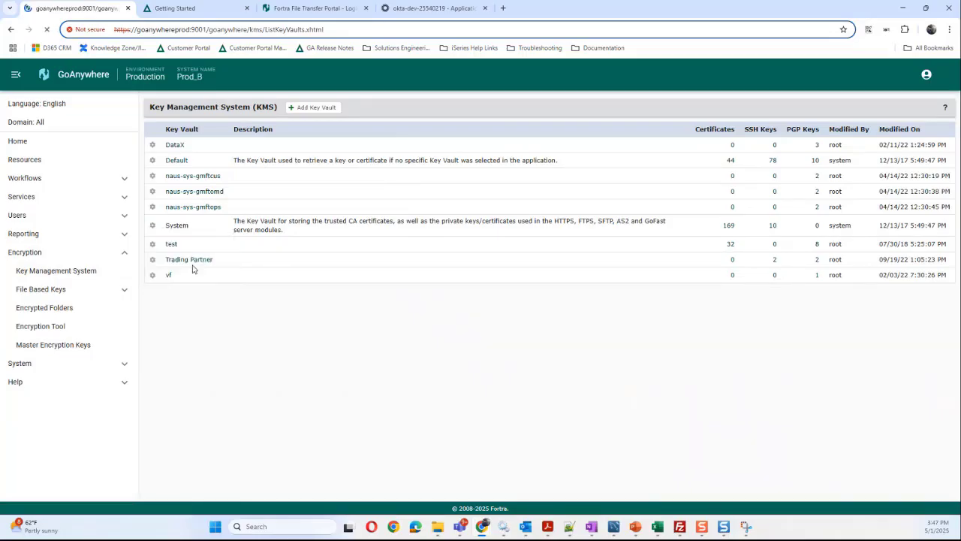
pyautogui.click(242, 107)
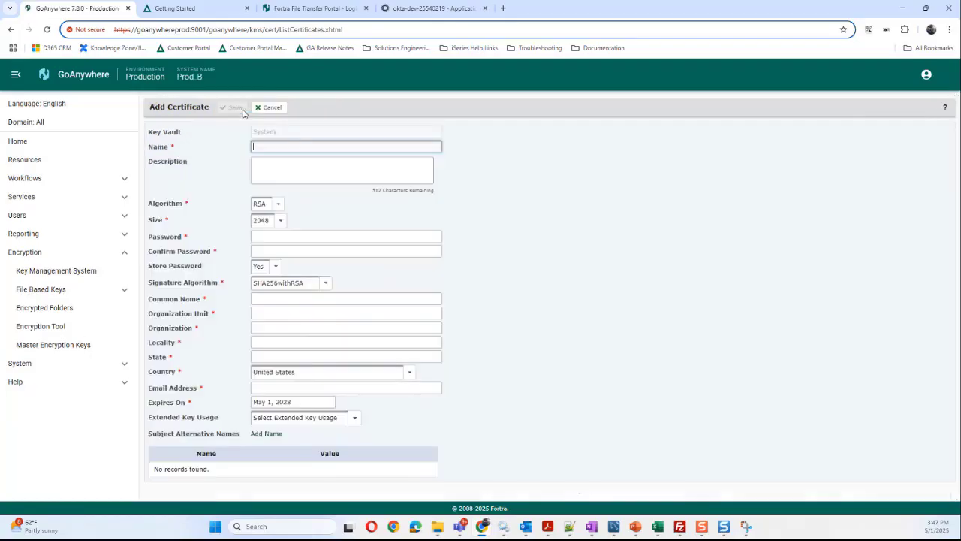
# Name the new certificate OKTA SAML
pyautogui.click(288, 146)
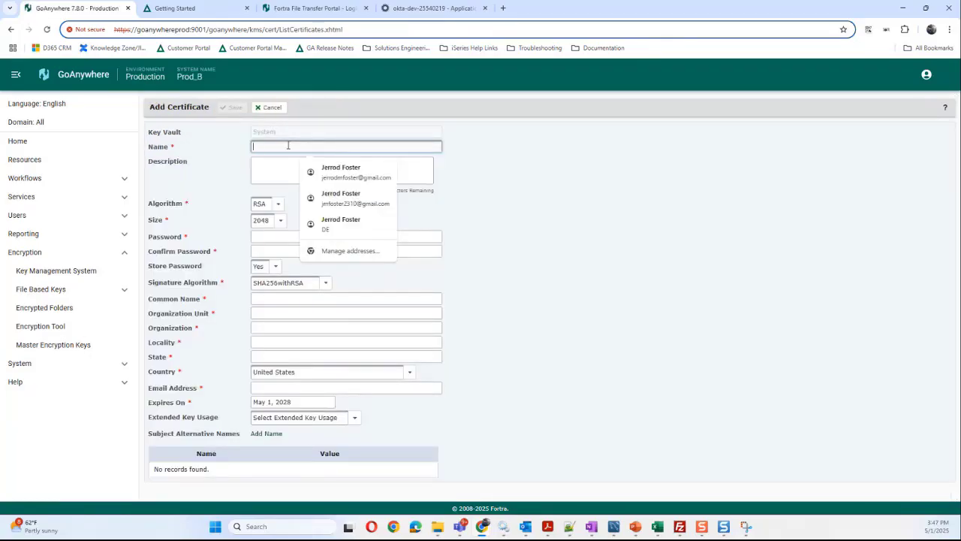
pyautogui.write('OKTA ')
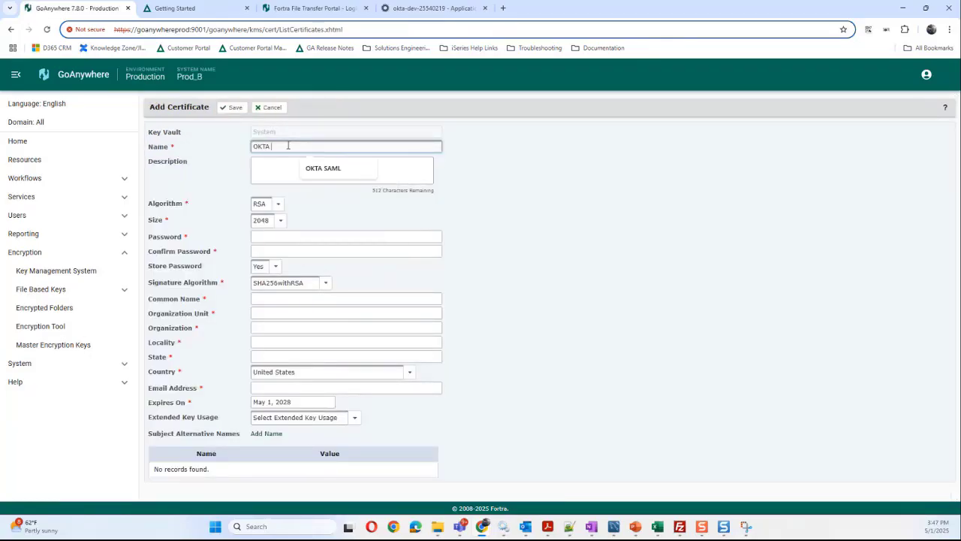
pyautogui.write('SAML WEB')
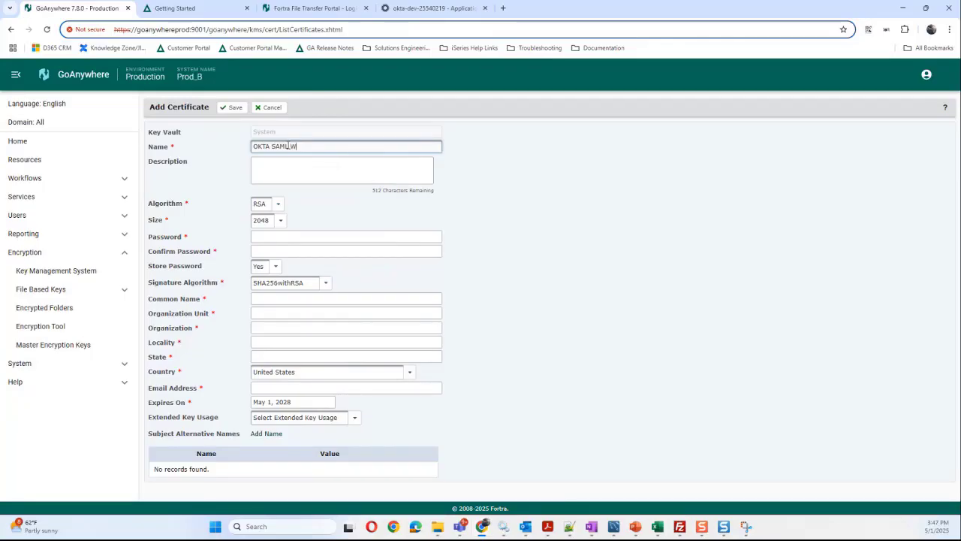
pyautogui.press('BackSpace')
pyautogui.press('BackSpace')
pyautogui.press('BackSpace')
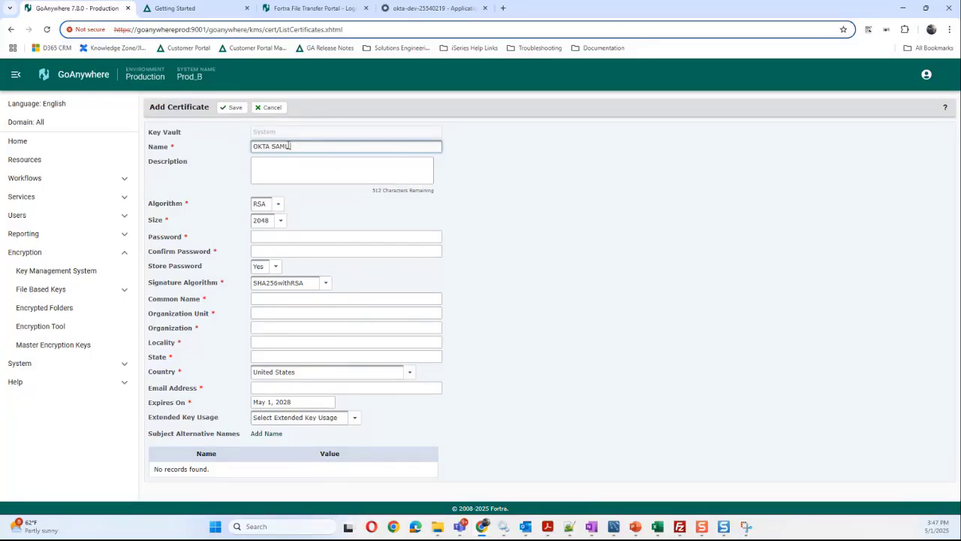
pyautogui.click(511, 210)
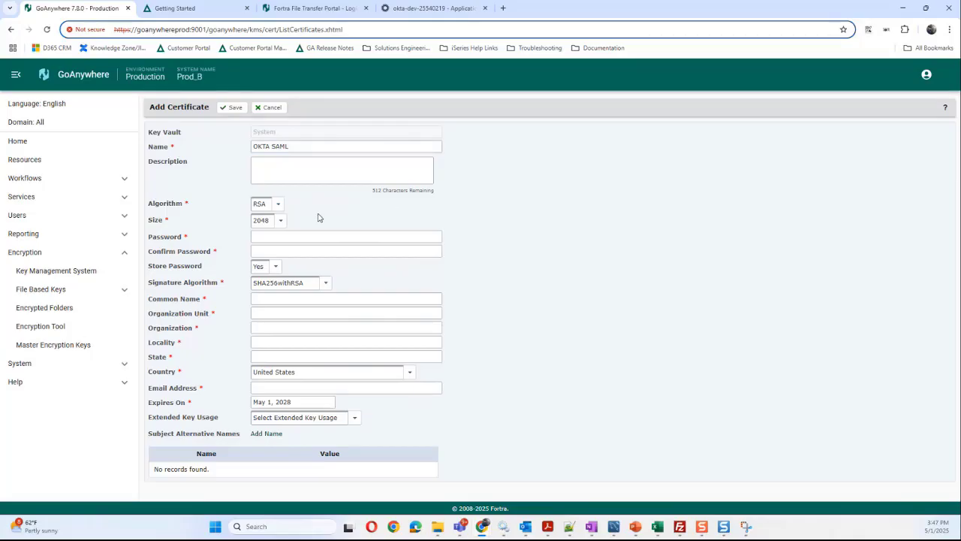
# Enter the certificate password and repeat it in the confirmation field
pyautogui.click(286, 234)
pyautogui.write('•••')
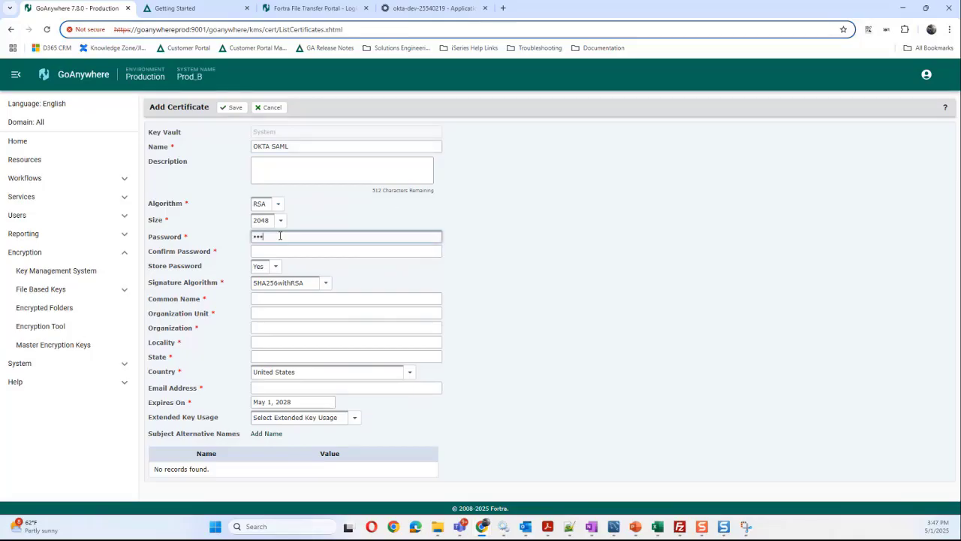
pyautogui.write('•••••••')
pyautogui.press('Tab')
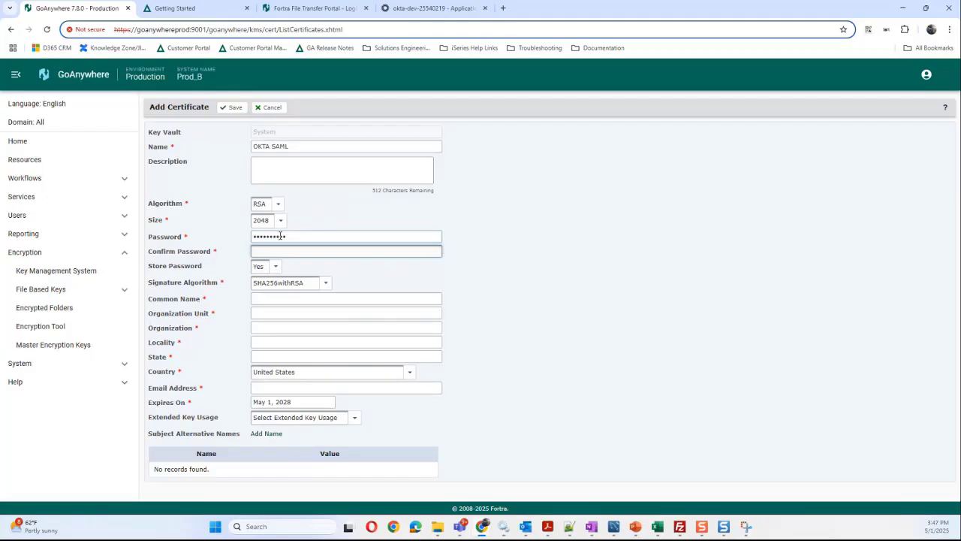
pyautogui.write('••••••••••')
pyautogui.click(556, 274)
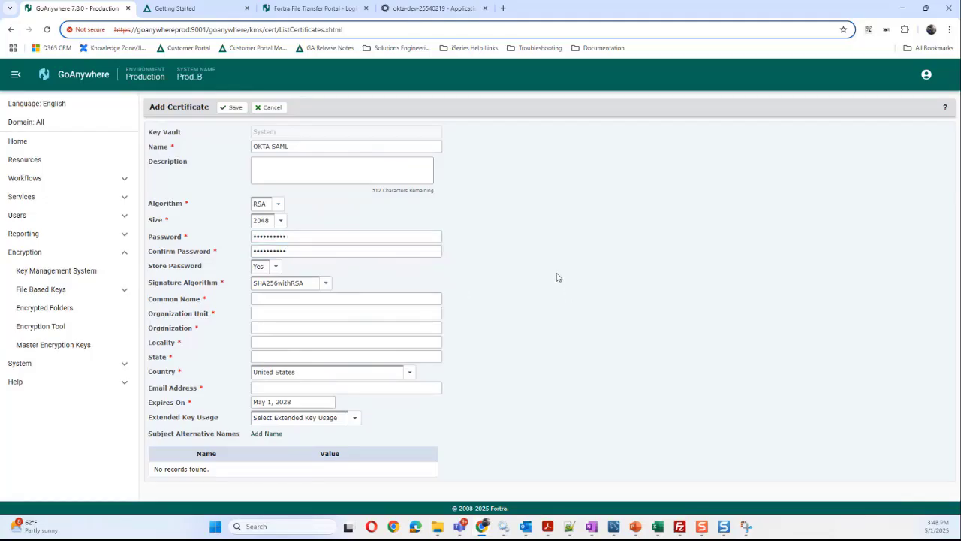
pyautogui.click(277, 300)
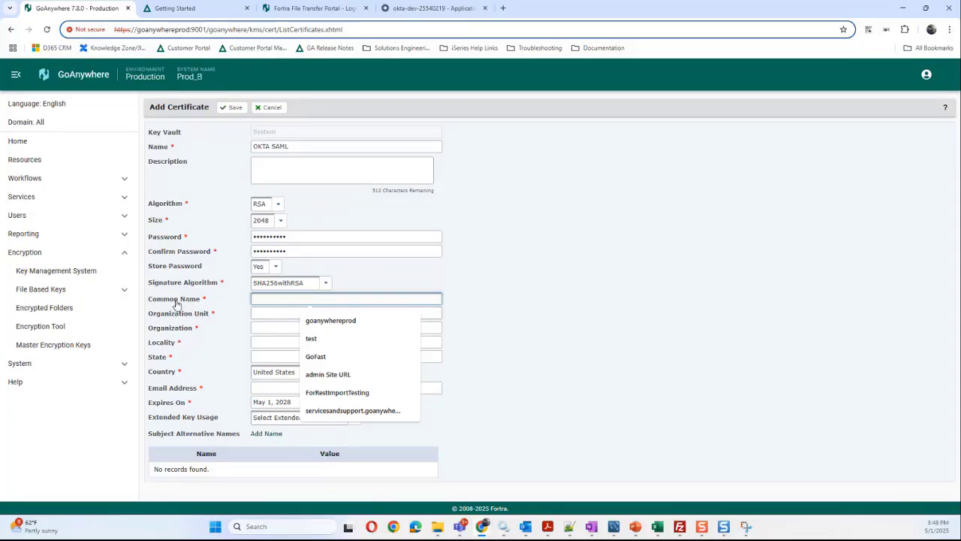
pyautogui.click(297, 9)
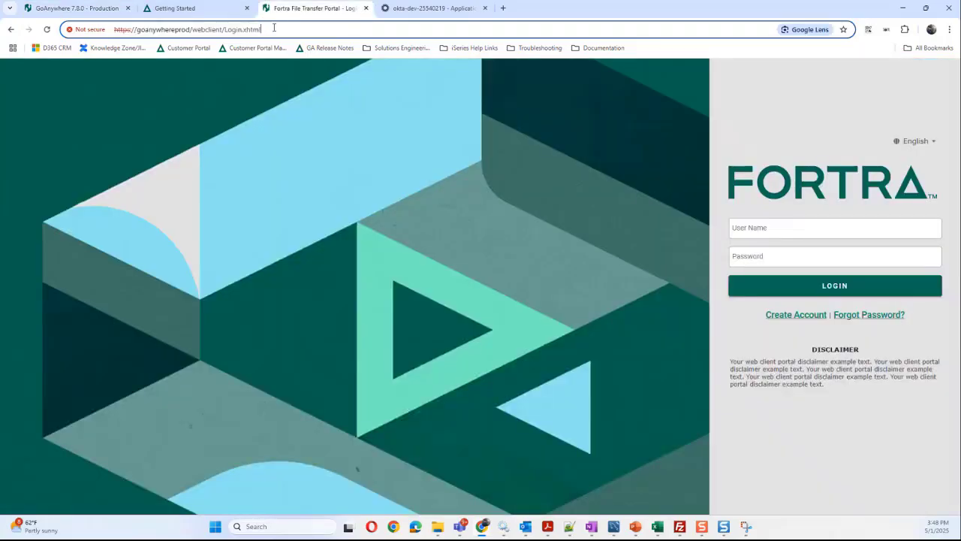
pyautogui.moveTo(190, 29); pyautogui.dragTo(64, 30)
pyautogui.hotkey('ctrl', 'c')
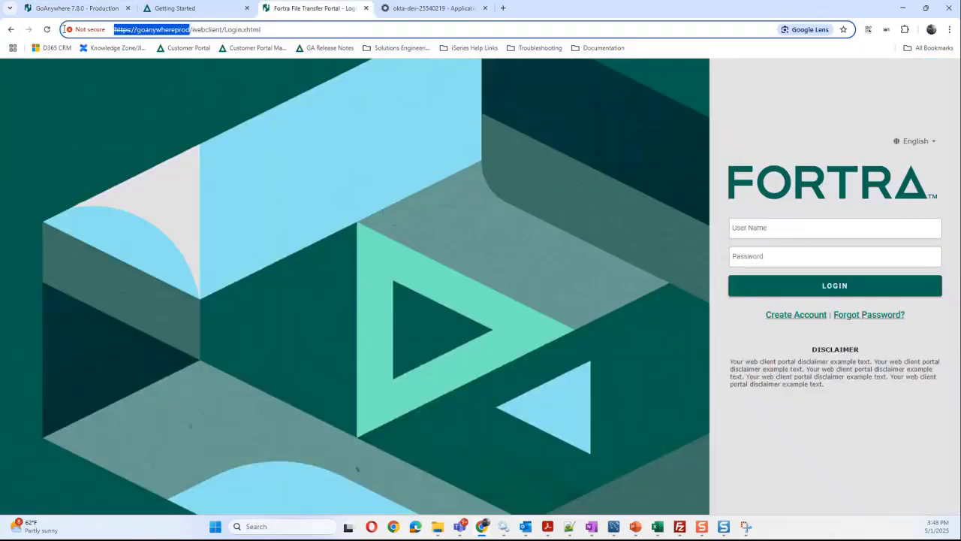
pyautogui.click(75, 8)
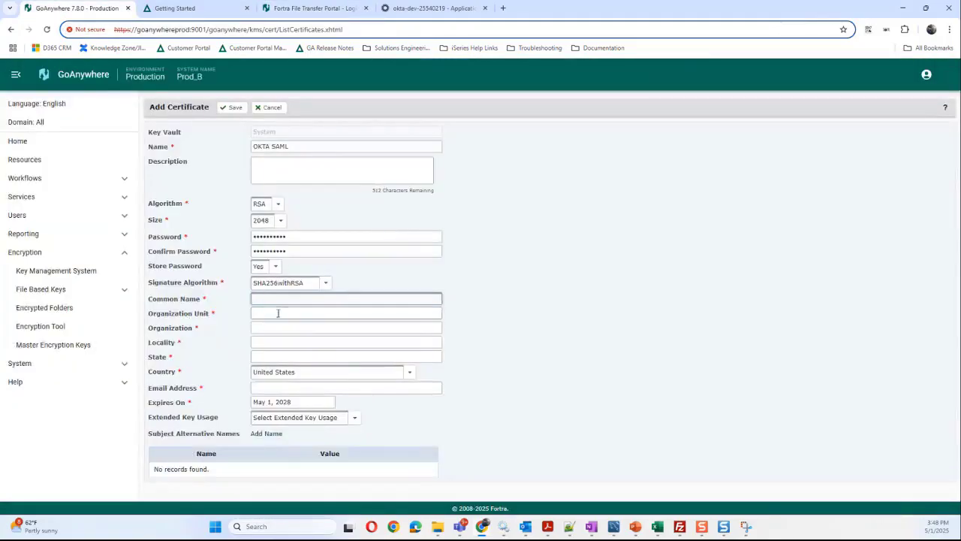
pyautogui.hotkey('ctrl', 'v')
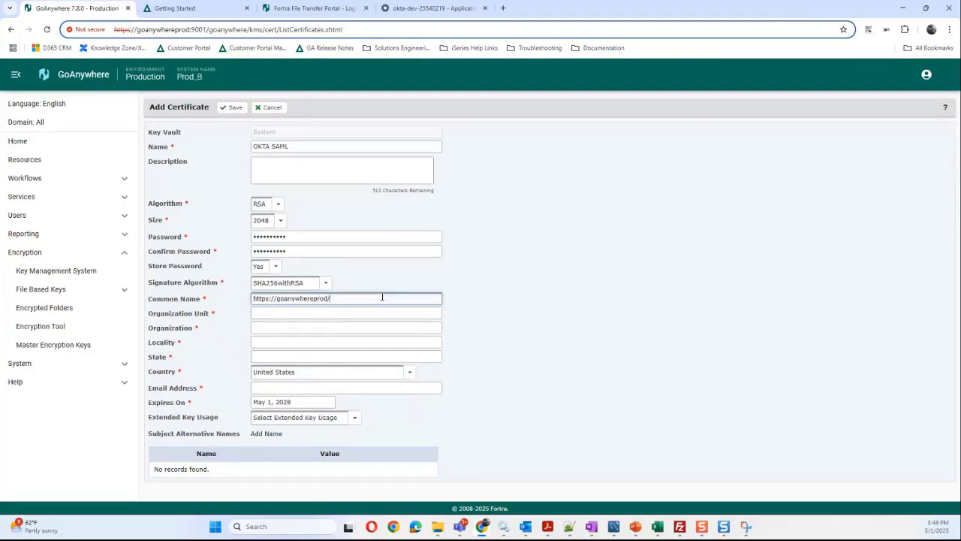
# Fill in the certificate's organization unit IT, organization Fortra, locality Omaha and state NE
pyautogui.click(338, 315)
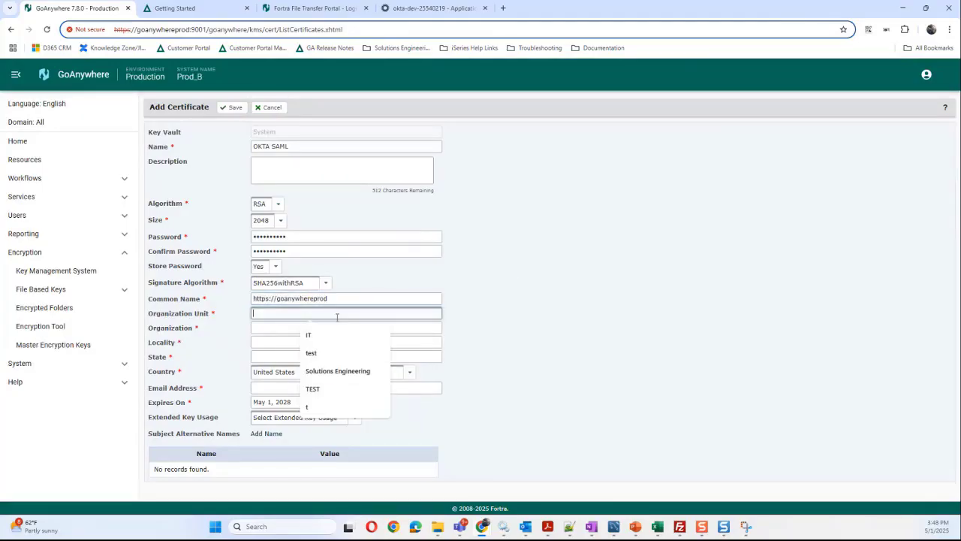
pyautogui.write('IT')
pyautogui.press('Tab')
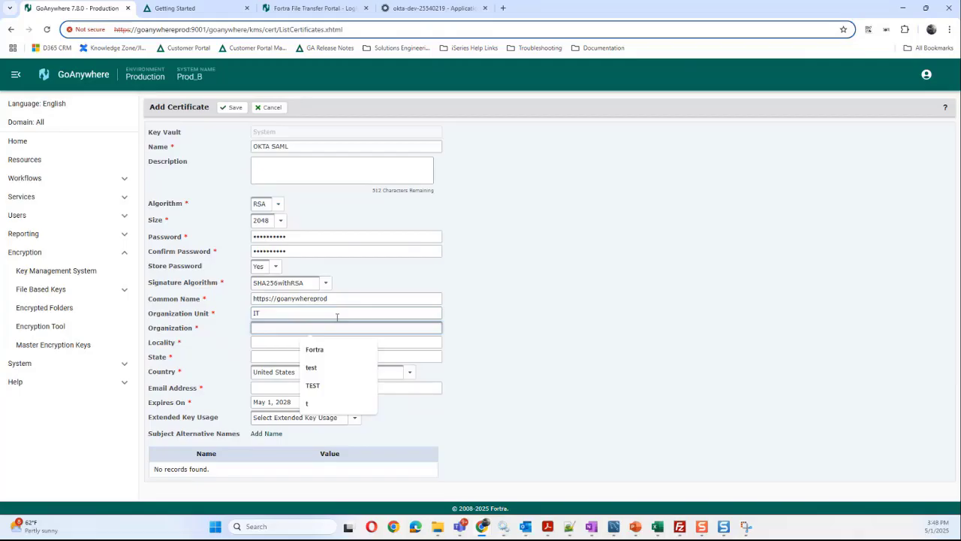
pyautogui.write('Fortra')
pyautogui.press('Tab')
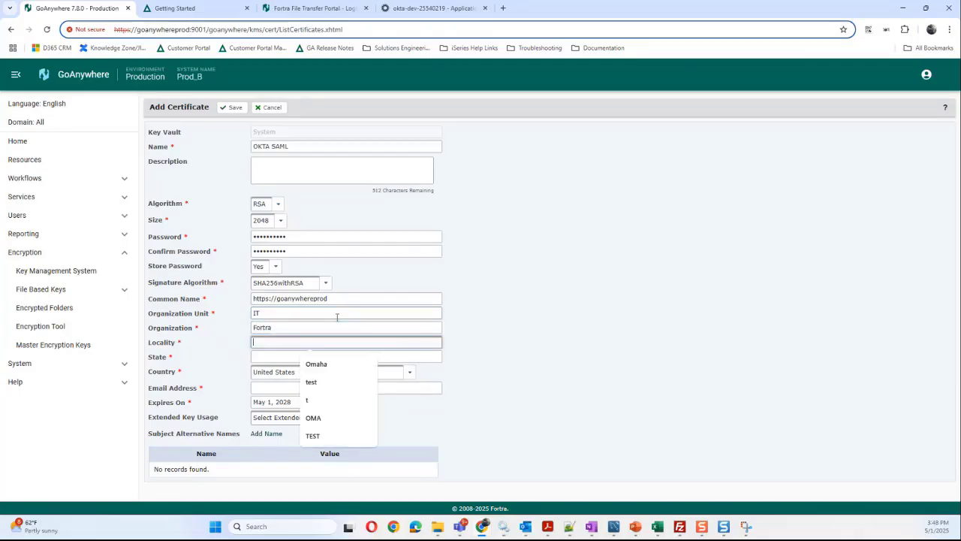
pyautogui.write('Omaha')
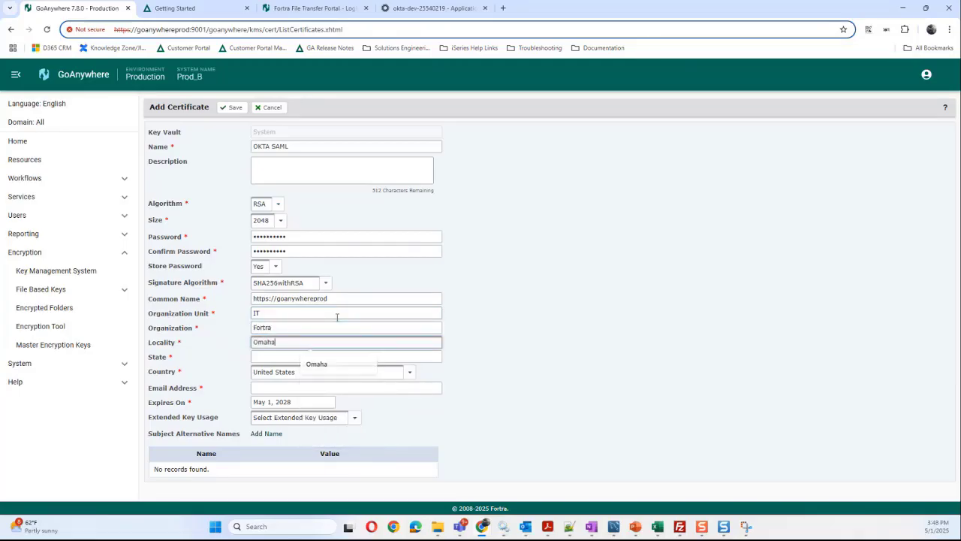
pyautogui.press('Tab')
pyautogui.write('NE')
pyautogui.press('Tab')
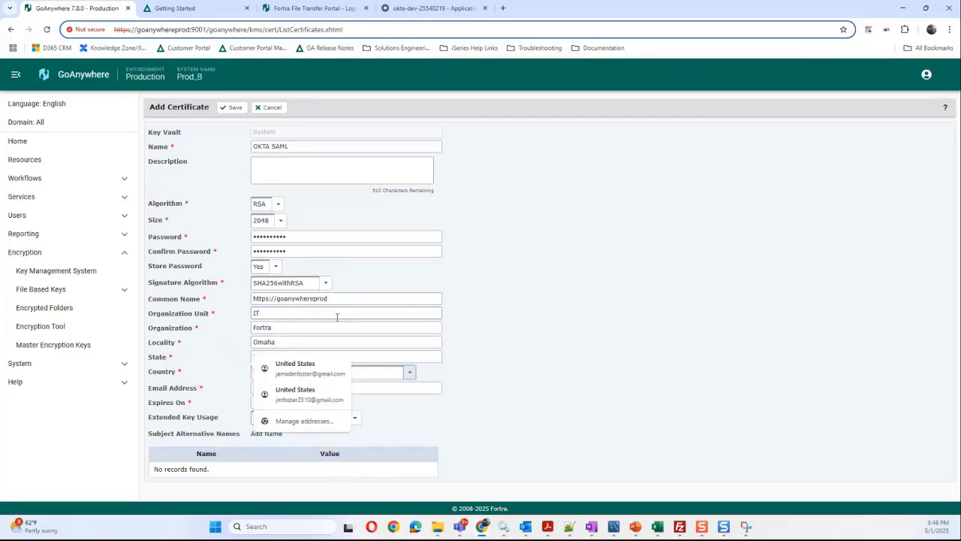
pyautogui.click(618, 356)
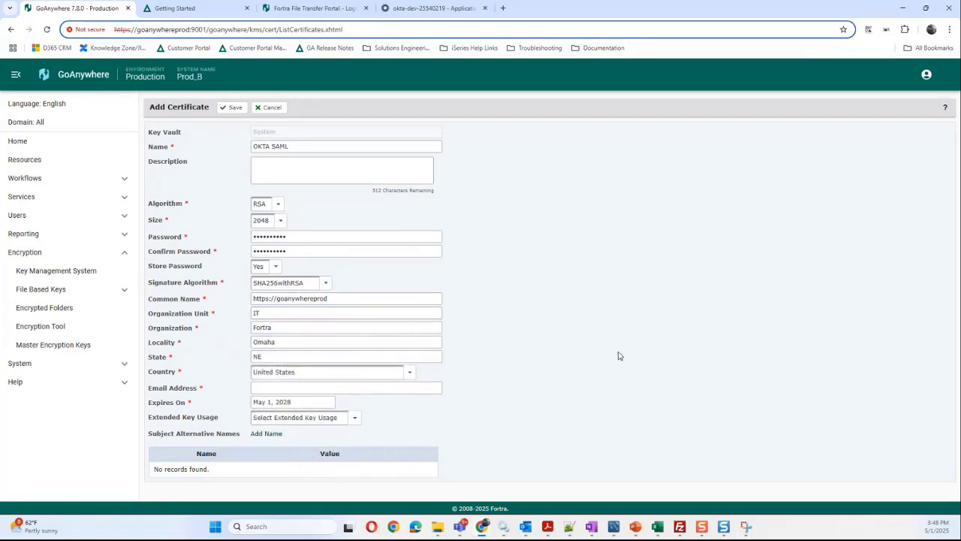
# Enter the contact's e-mail address for the certificate and save it
pyautogui.click(294, 387)
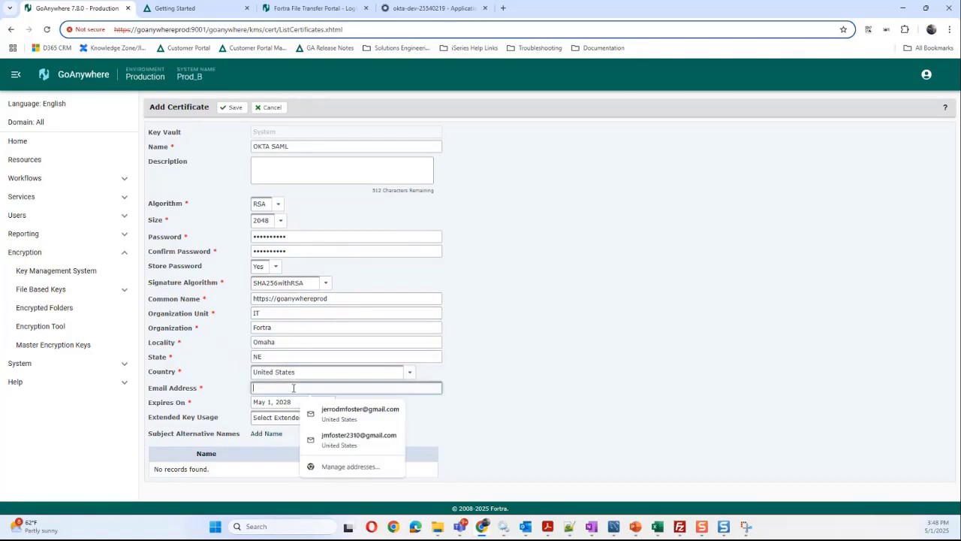
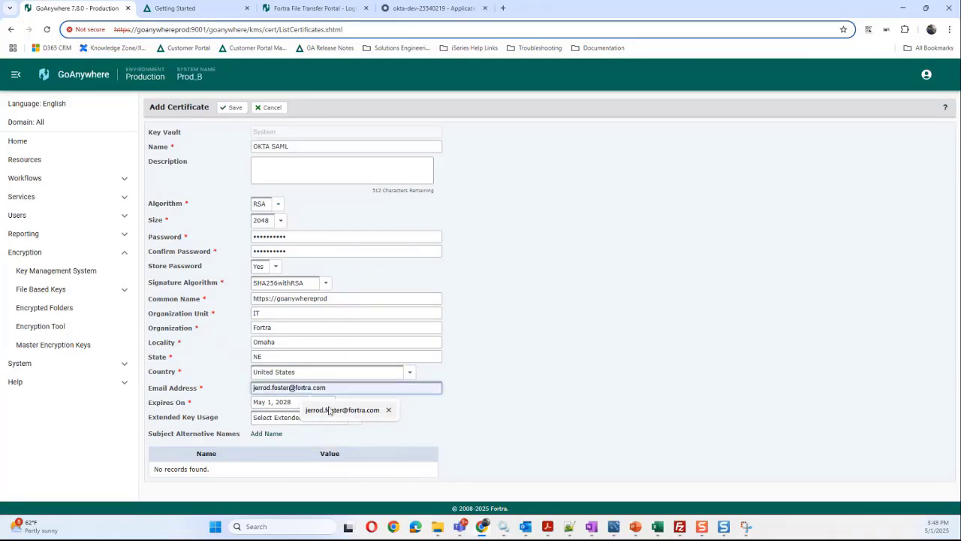
pyautogui.click(331, 410)
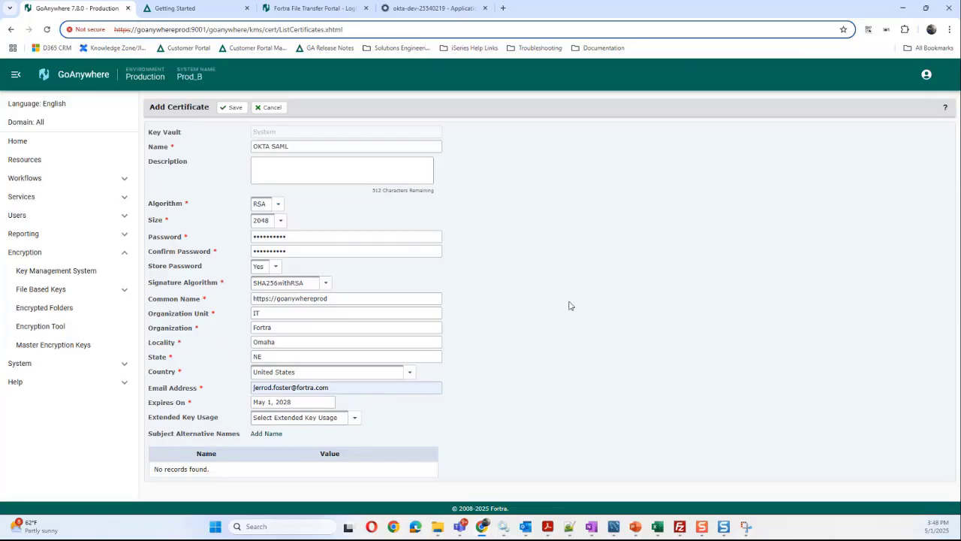
pyautogui.click(235, 110)
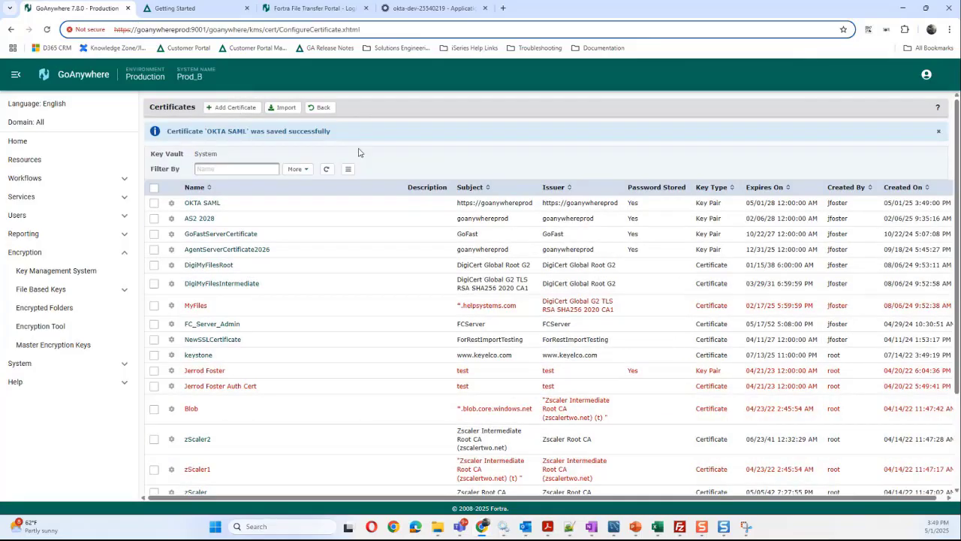
# Start a new login method of type SAML Single Sign On with the user type Web User
pyautogui.click(73, 253)
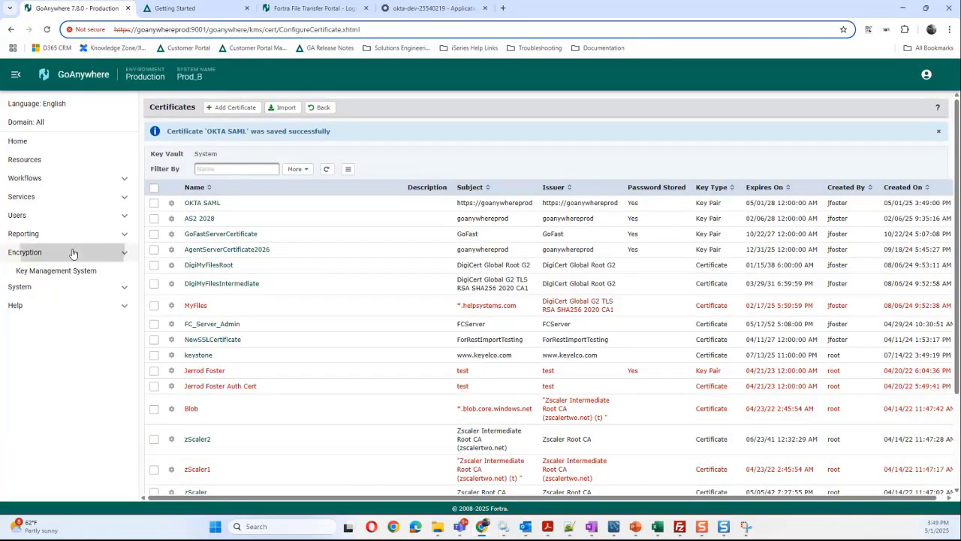
pyautogui.click(46, 216)
pyautogui.scroll(-3, 54, 365)
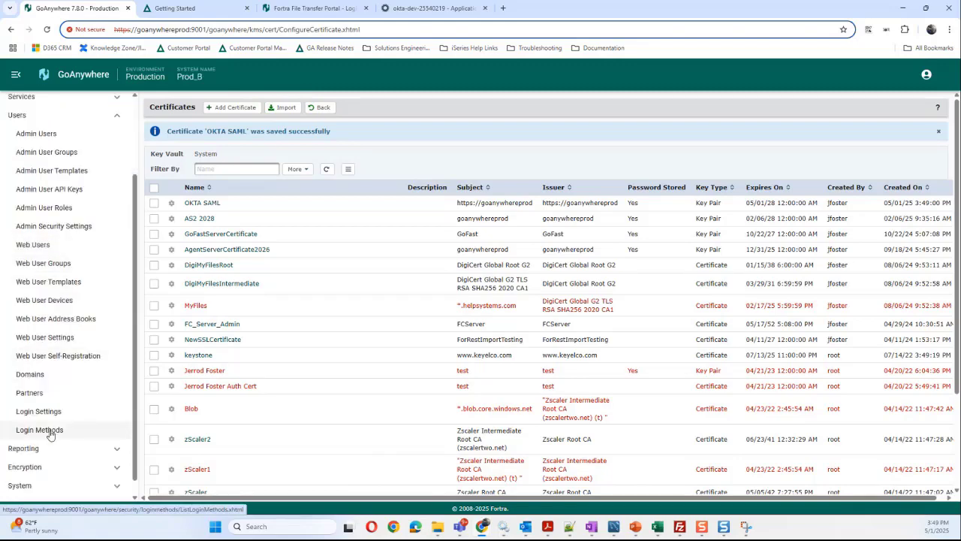
pyautogui.click(50, 432)
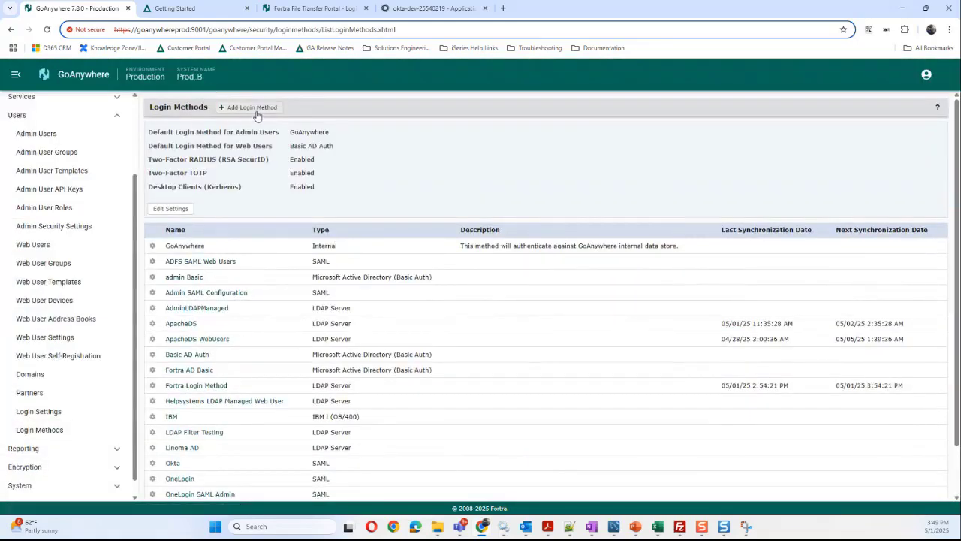
pyautogui.click(256, 113)
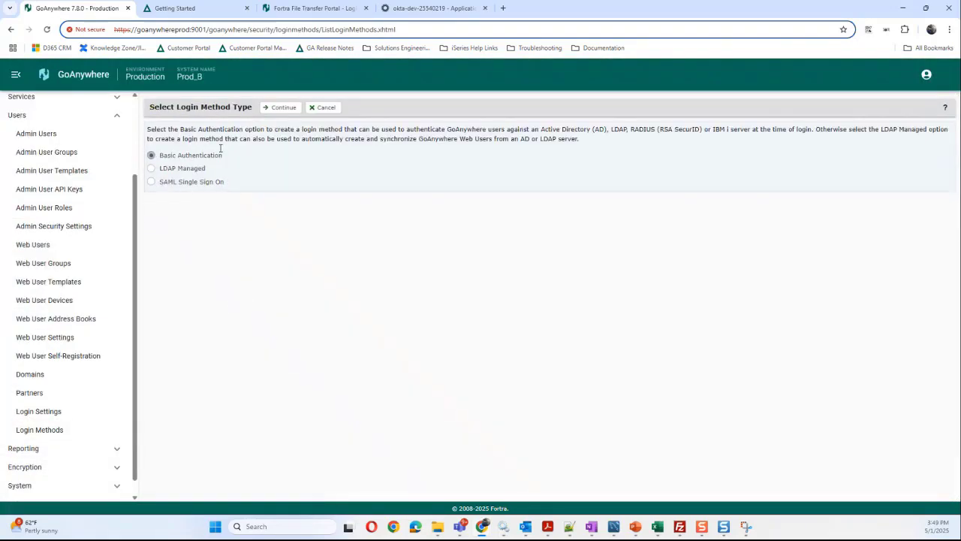
pyautogui.click(154, 184)
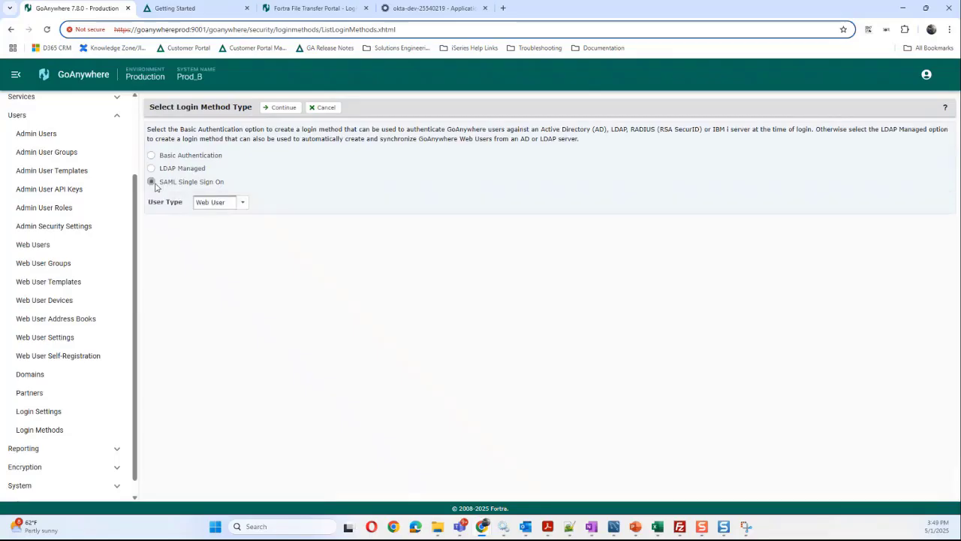
pyautogui.click(244, 208)
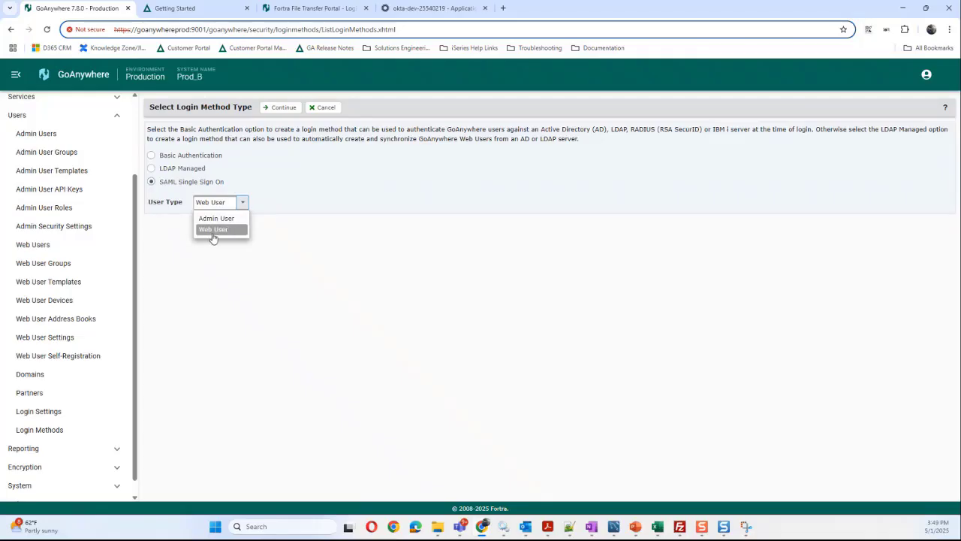
pyautogui.click(213, 229)
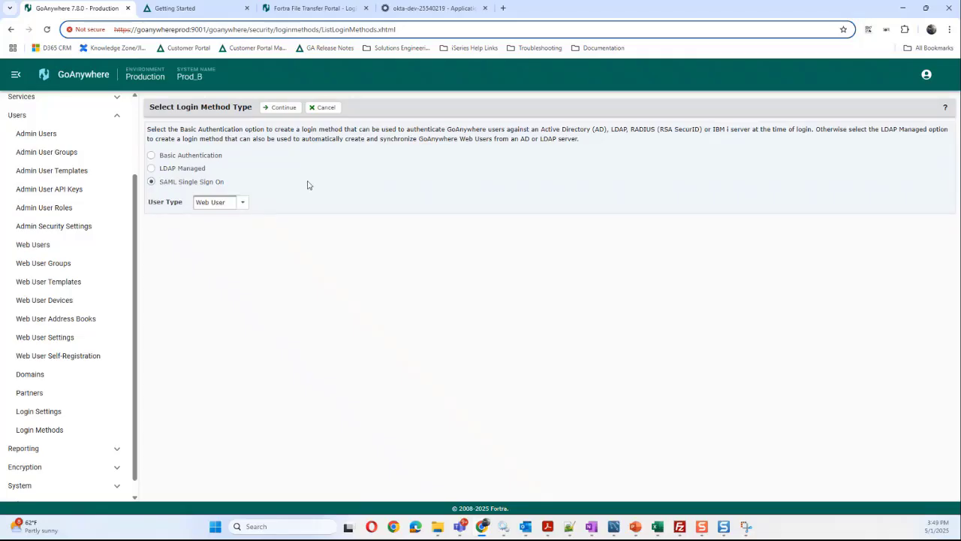
pyautogui.click(275, 109)
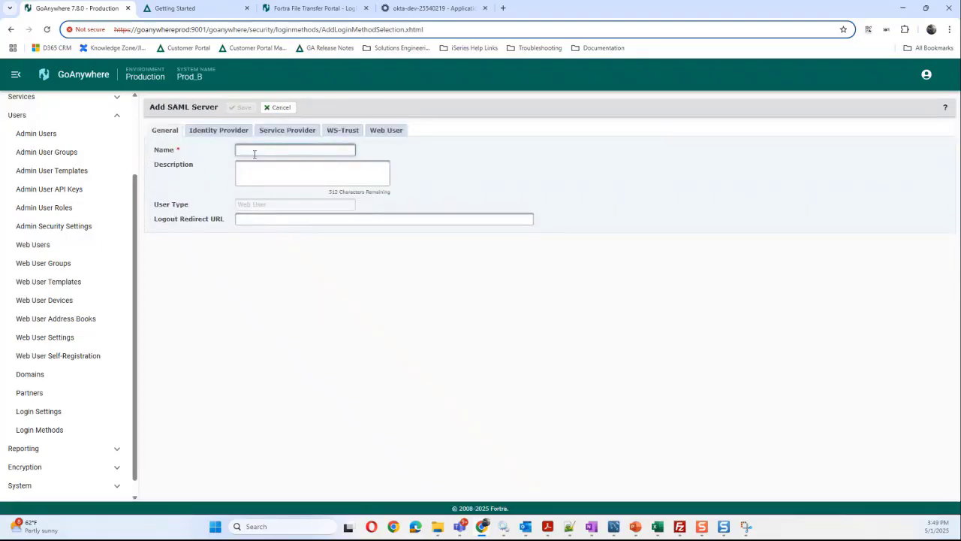
# Name the SAML login method SAML Okta Web Users
pyautogui.write('Okt')
pyautogui.press('BackSpace')
pyautogui.press('BackSpace')
pyautogui.press('BackSpace')
pyautogui.write('SAML')
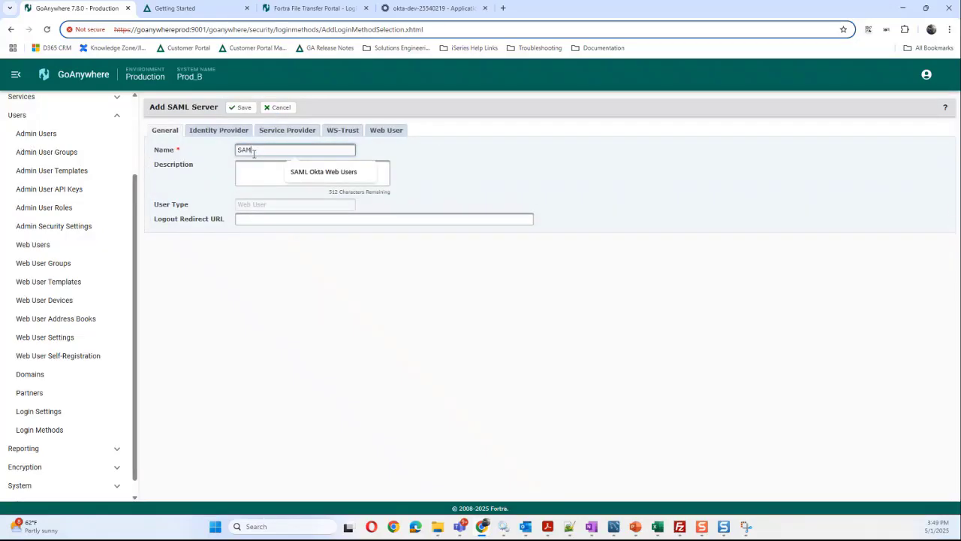
pyautogui.write(' Okta')
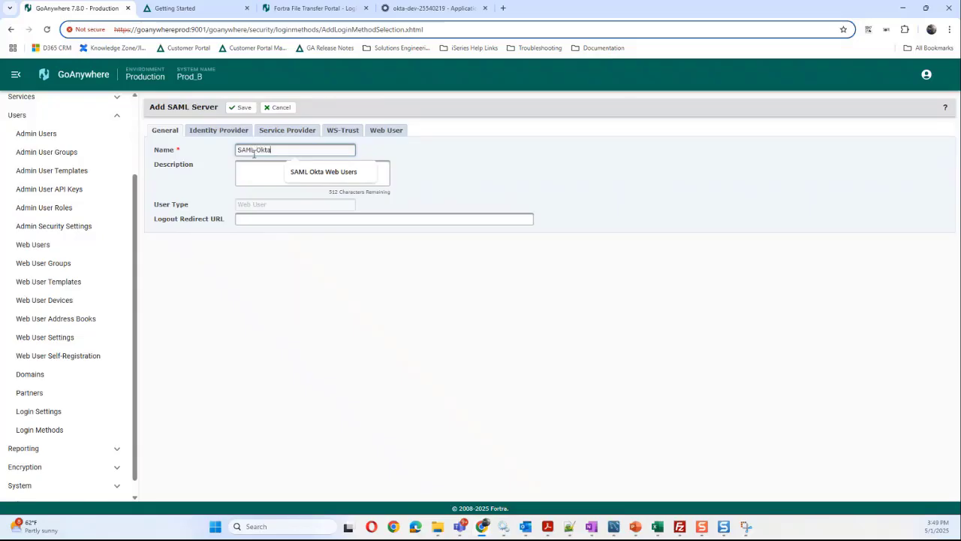
pyautogui.write(' Web Users')
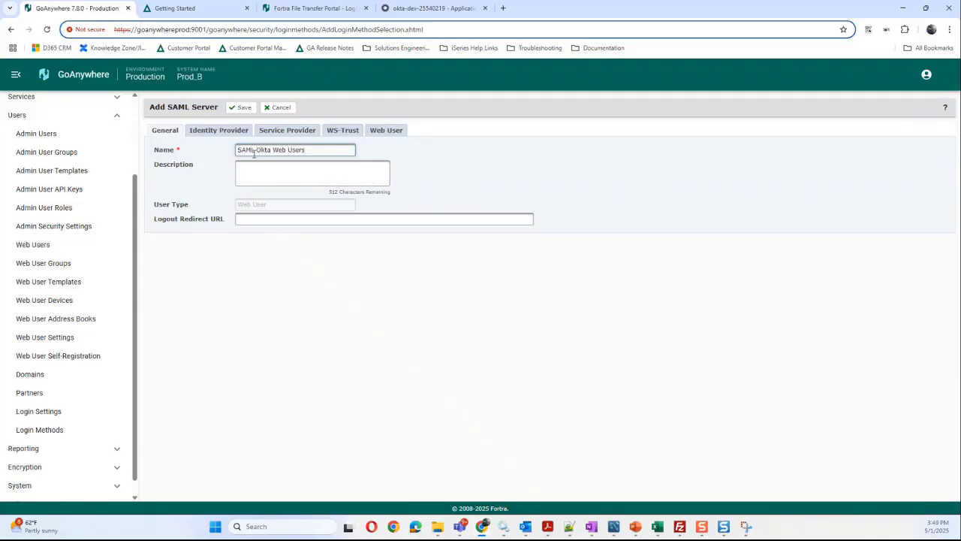
pyautogui.click(317, 219)
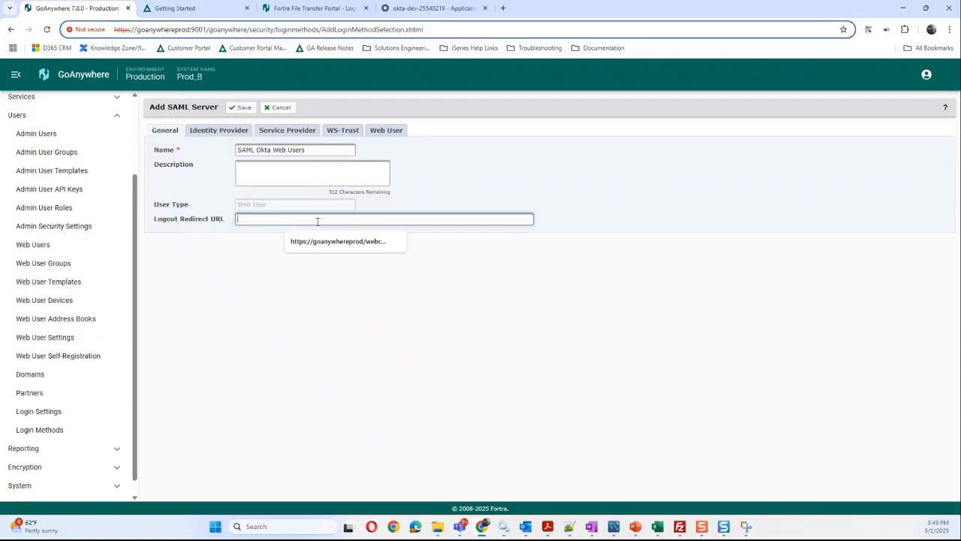
pyautogui.click(314, 8)
pyautogui.click(290, 29)
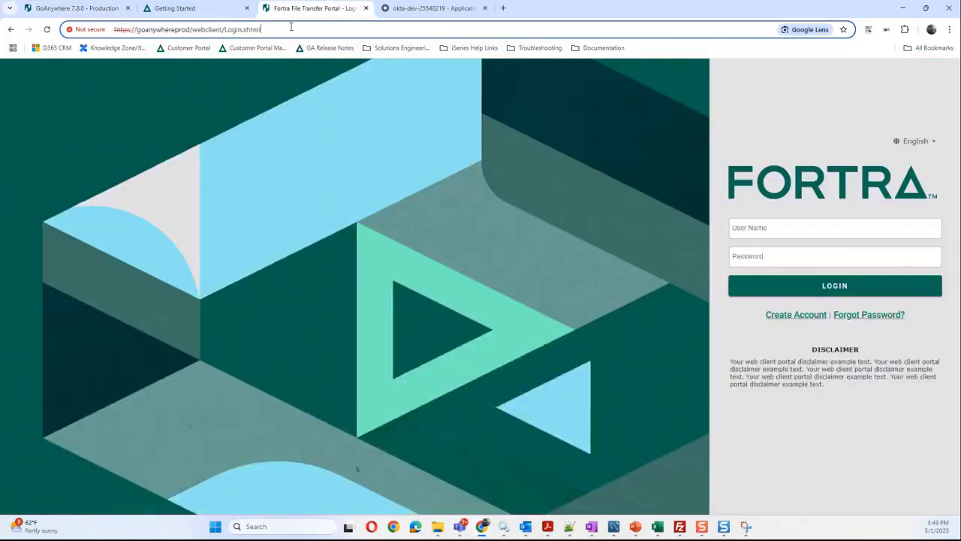
pyautogui.hotkey('ctrl', 'a')
pyautogui.hotkey('ctrl', 'c')
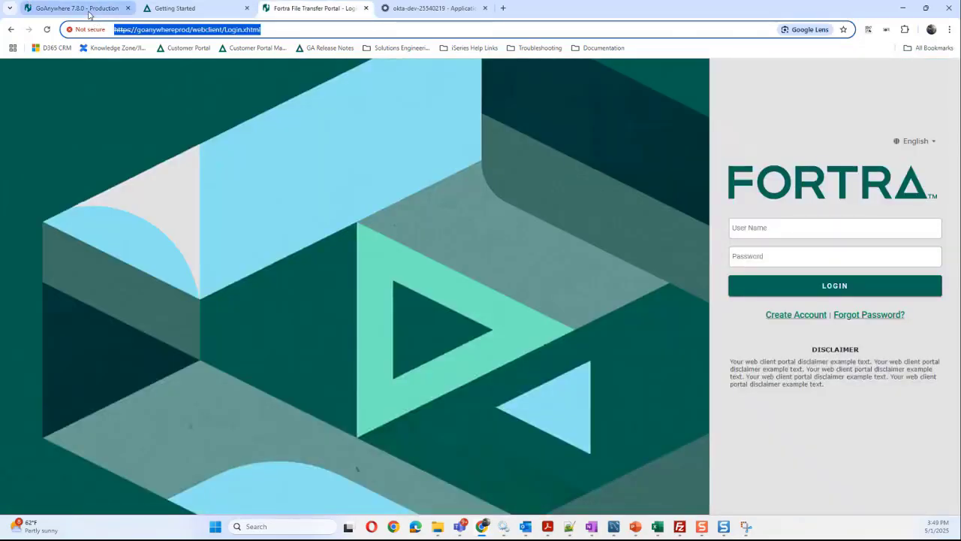
pyautogui.click(83, 9)
pyautogui.hotkey('ctrl', 'v')
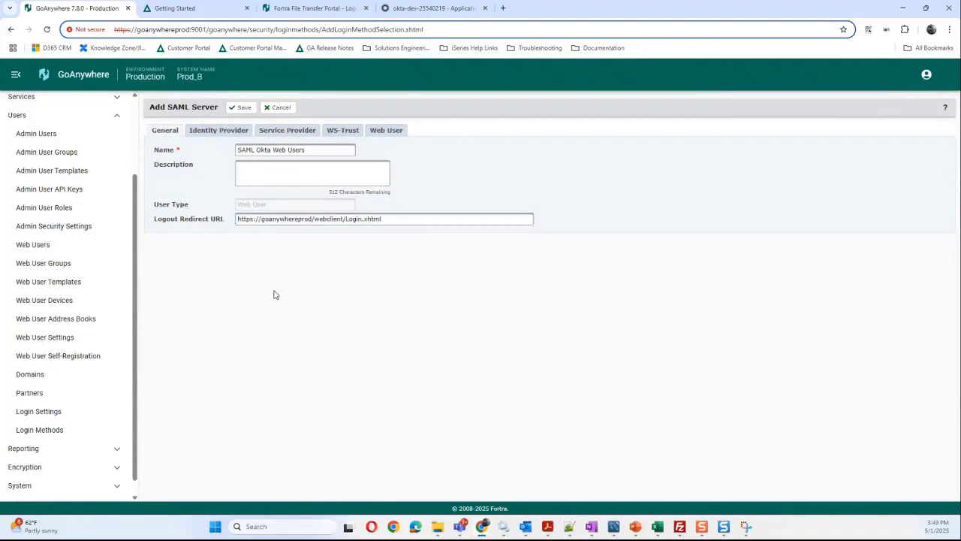
pyautogui.click(212, 129)
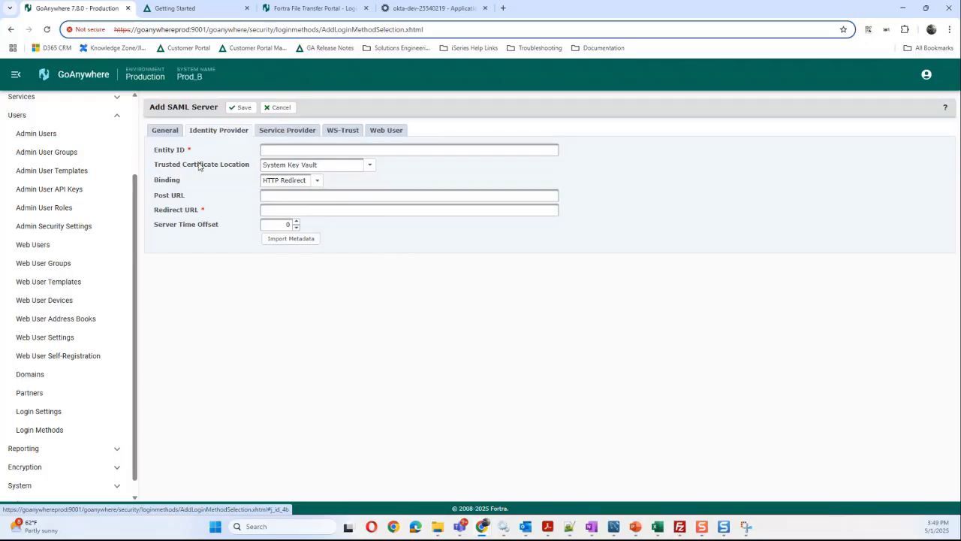
pyautogui.click(284, 134)
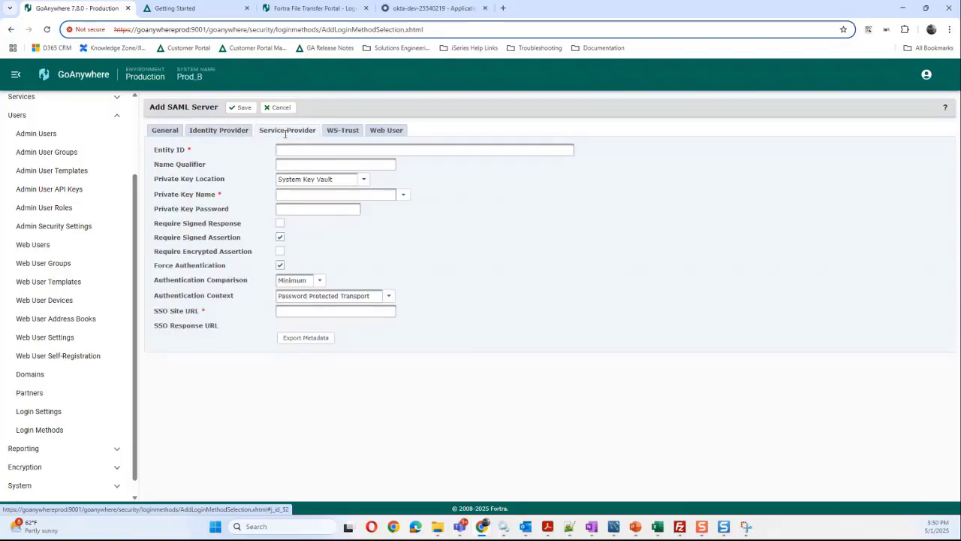
pyautogui.click(307, 150)
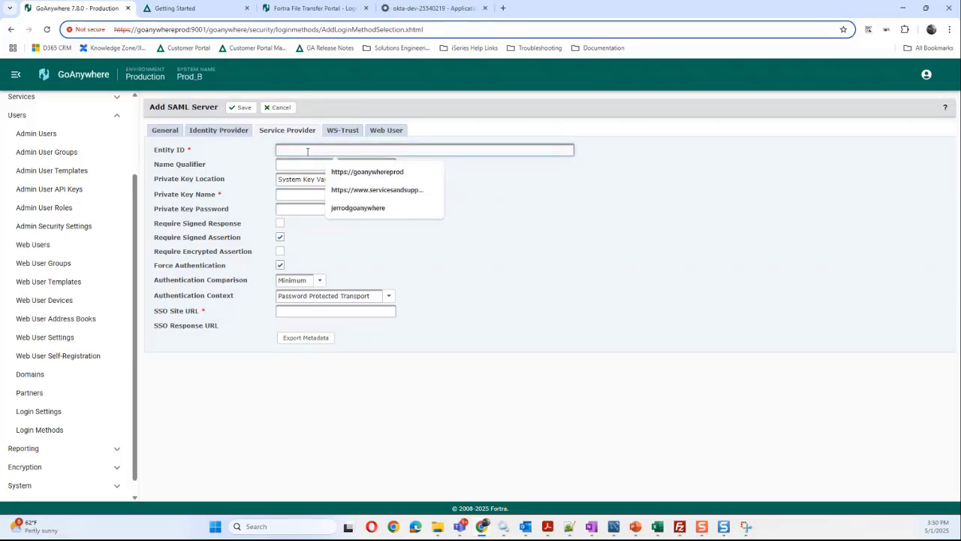
pyautogui.hotkey('ctrl', 'v')
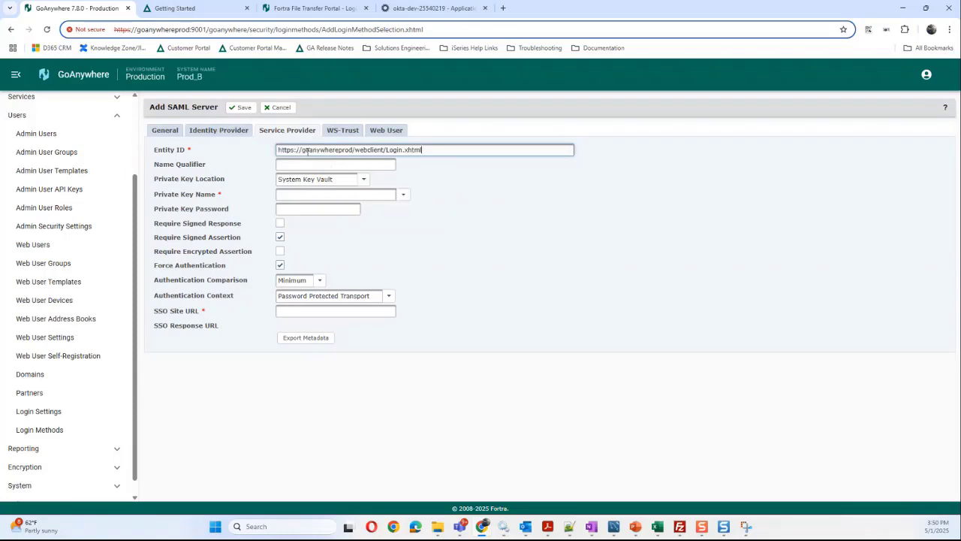
pyautogui.moveTo(438, 150); pyautogui.dragTo(353, 150)
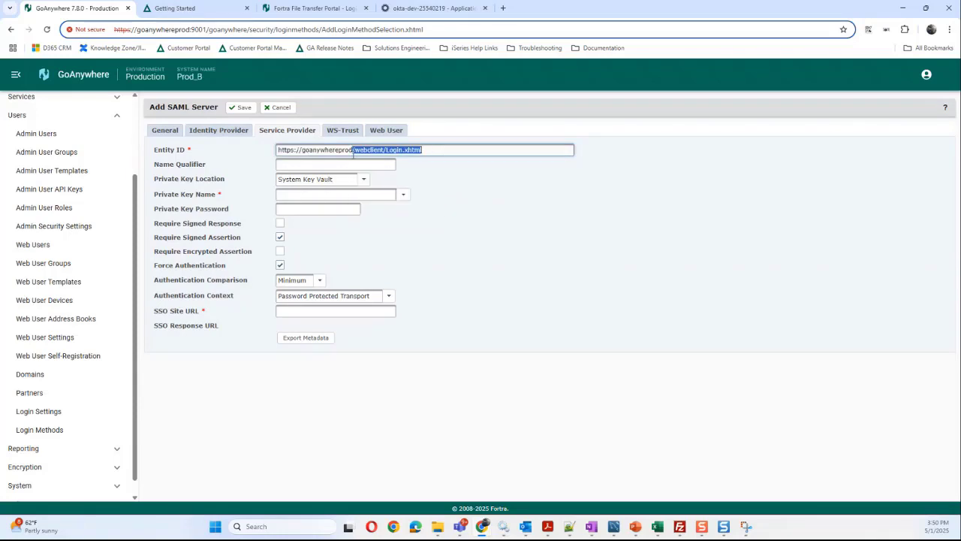
pyautogui.press('BackSpace')
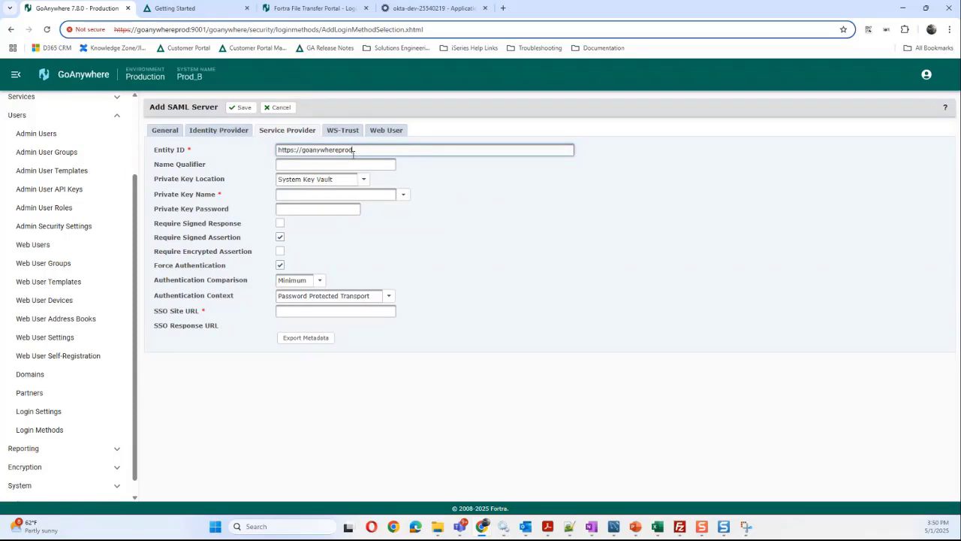
pyautogui.click(307, 161)
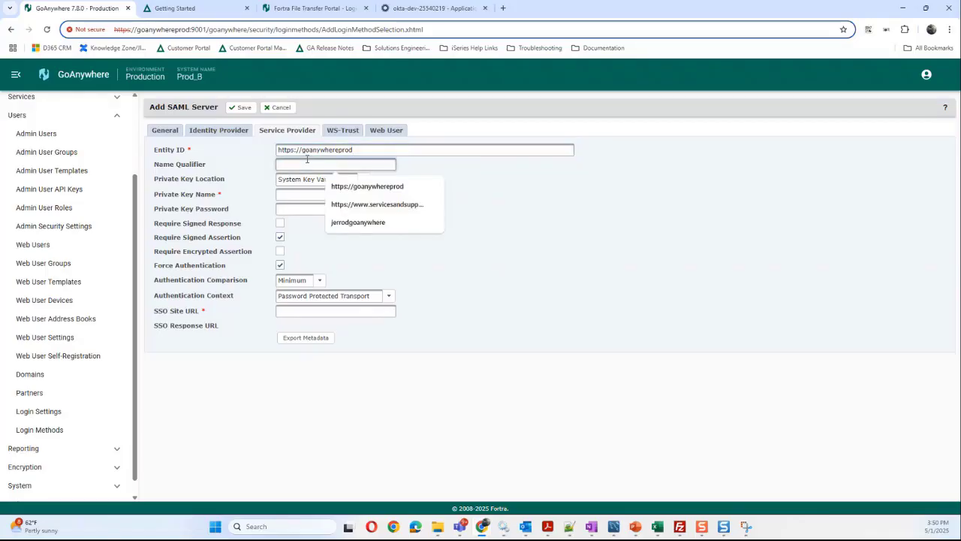
pyautogui.hotkey('ctrl', 'v')
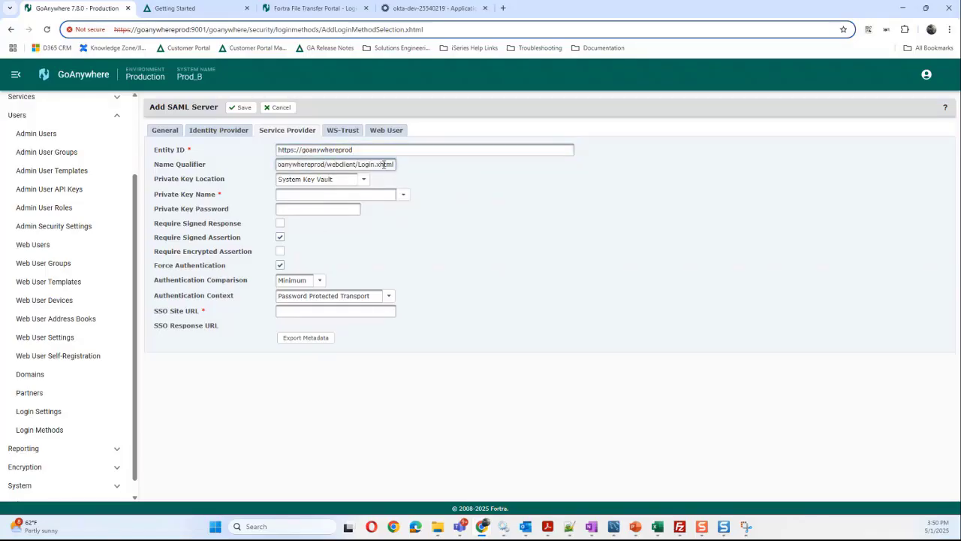
pyautogui.moveTo(353, 150); pyautogui.dragTo(278, 150)
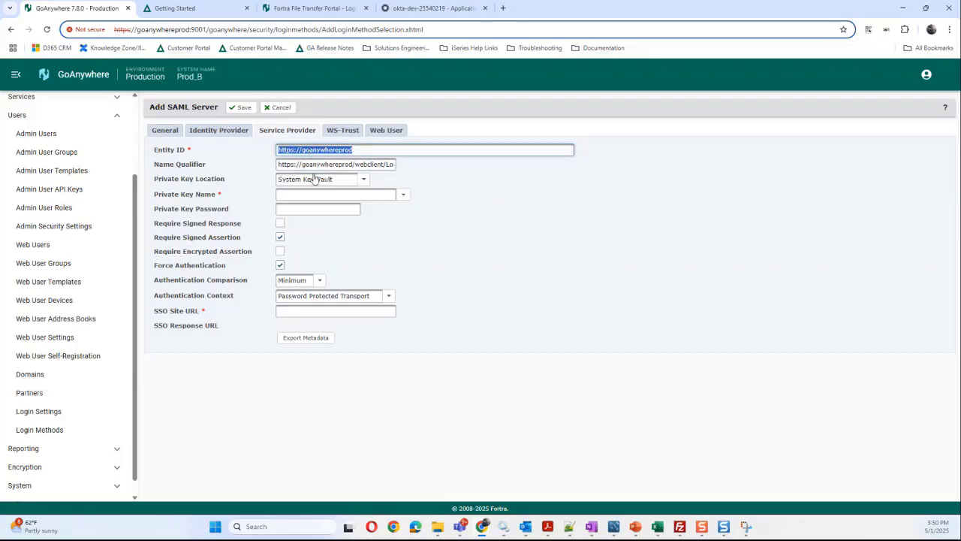
pyautogui.hotkey('ctrl', 'c')
pyautogui.click(321, 165)
pyautogui.hotkey('ctrl', 'a')
pyautogui.press('BackSpace')
pyautogui.hotkey('ctrl', 'v')
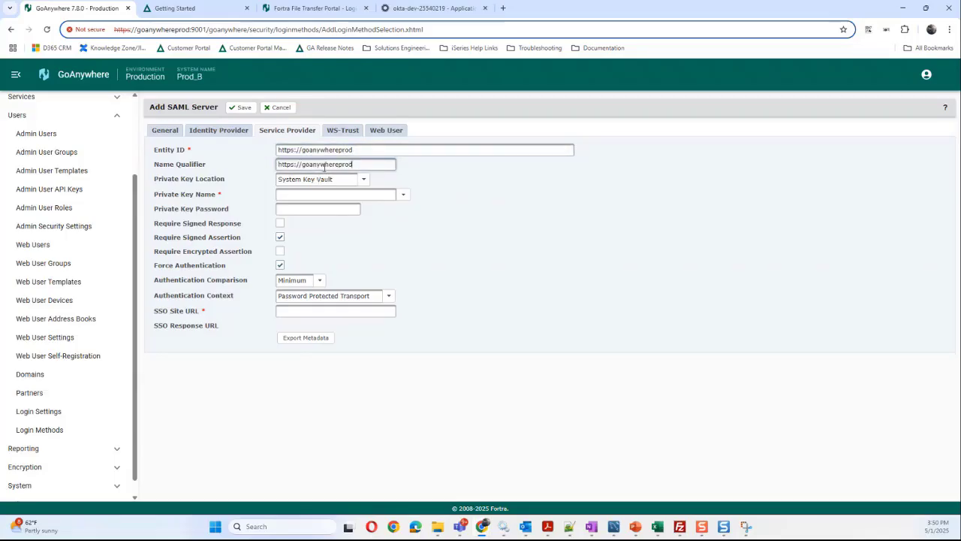
pyautogui.click(537, 238)
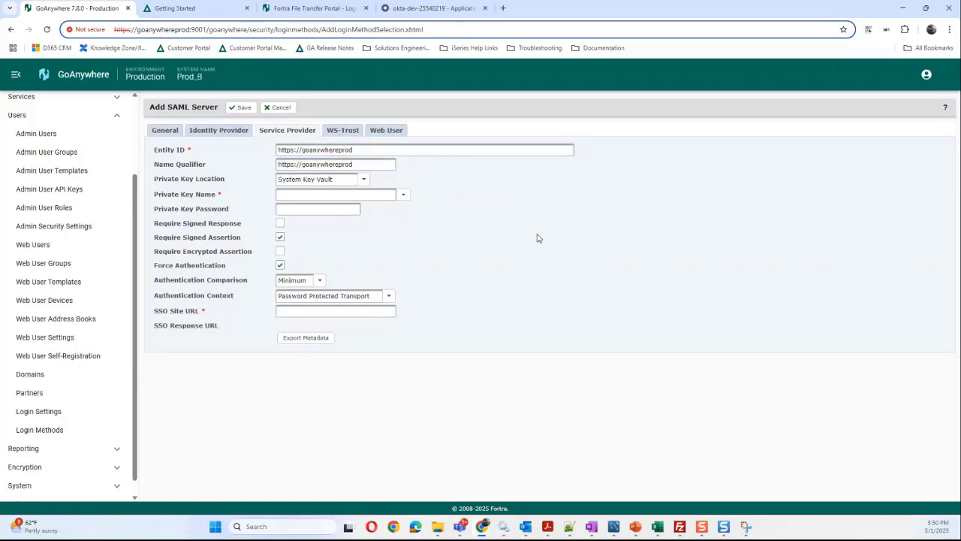
# Choose the OKTA SAML certificate as the service provider's private key
pyautogui.click(404, 196)
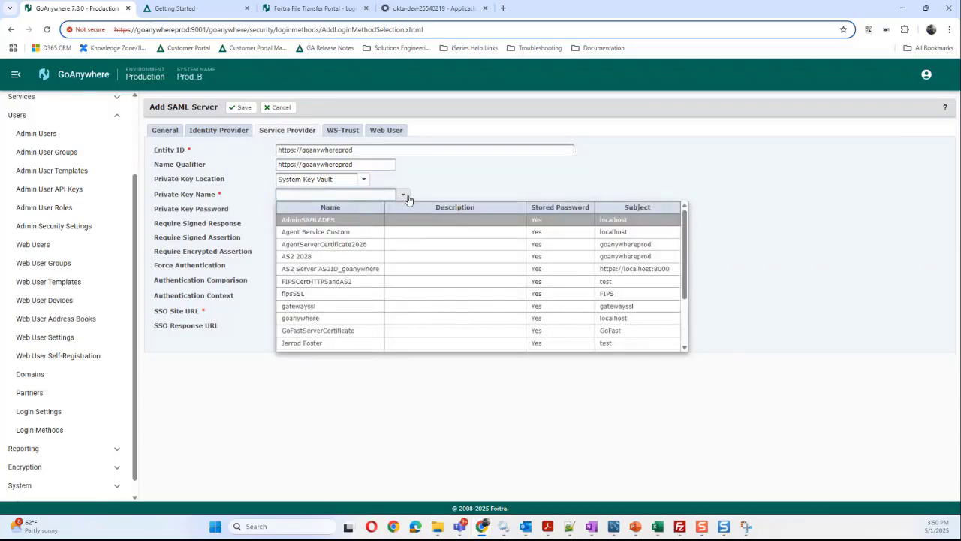
pyautogui.scroll(-3, 408, 293)
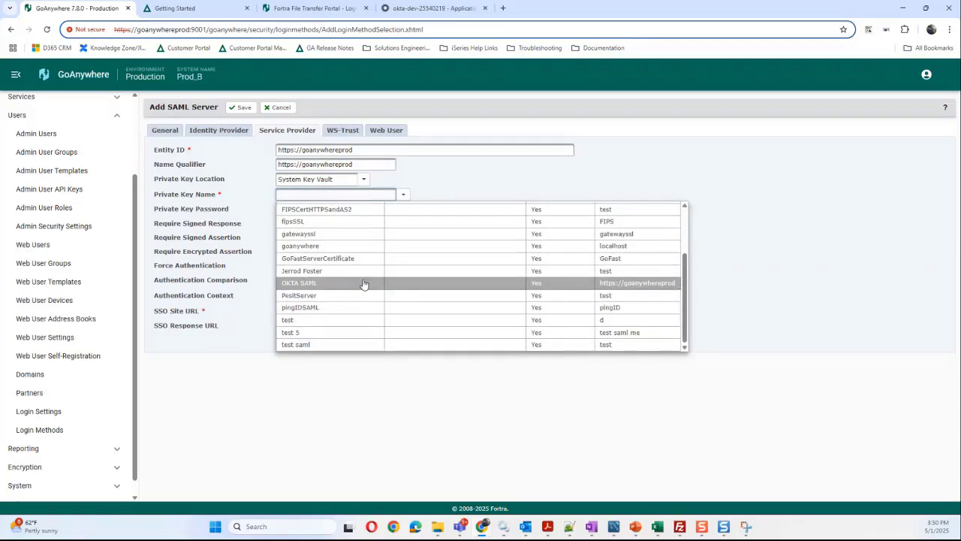
pyautogui.click(363, 284)
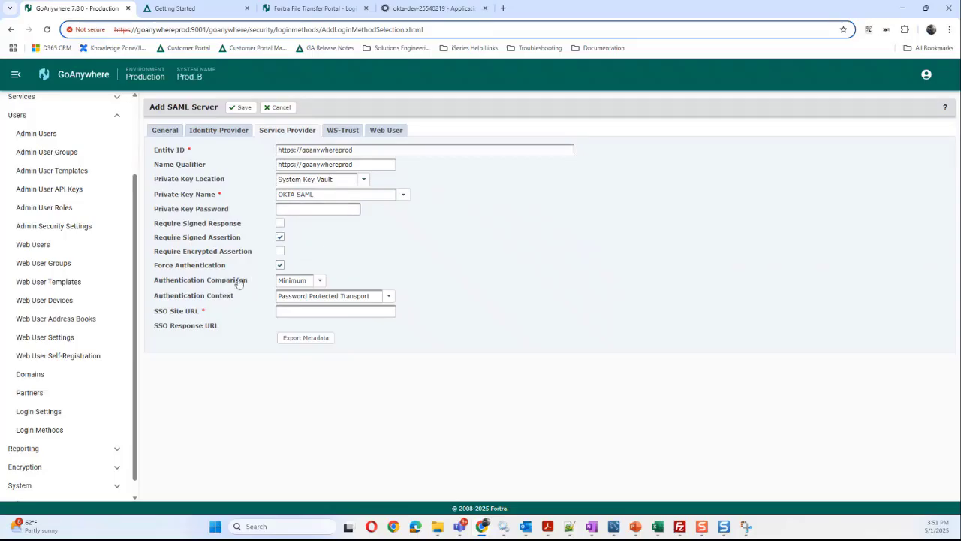
pyautogui.click(320, 281)
pyautogui.click(301, 307)
pyautogui.click(299, 311)
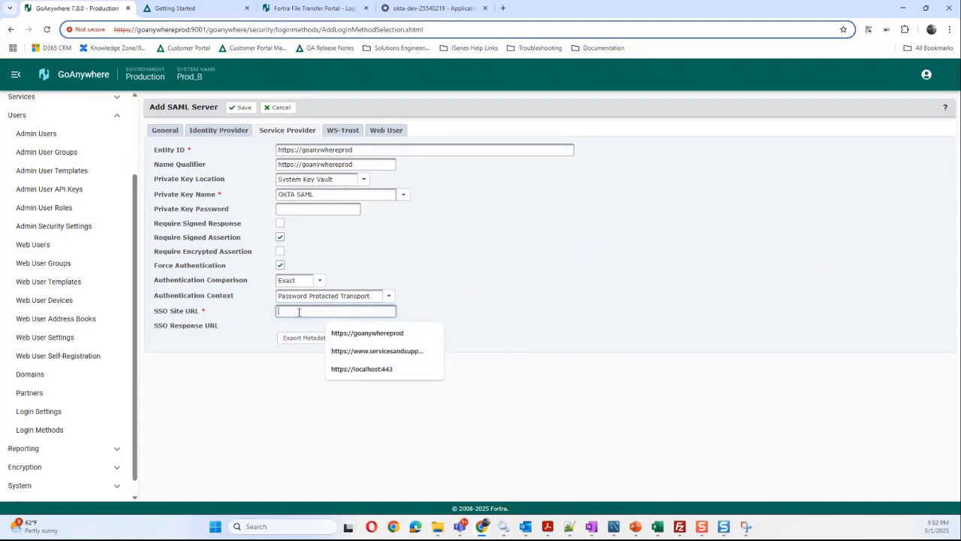
pyautogui.click(367, 333)
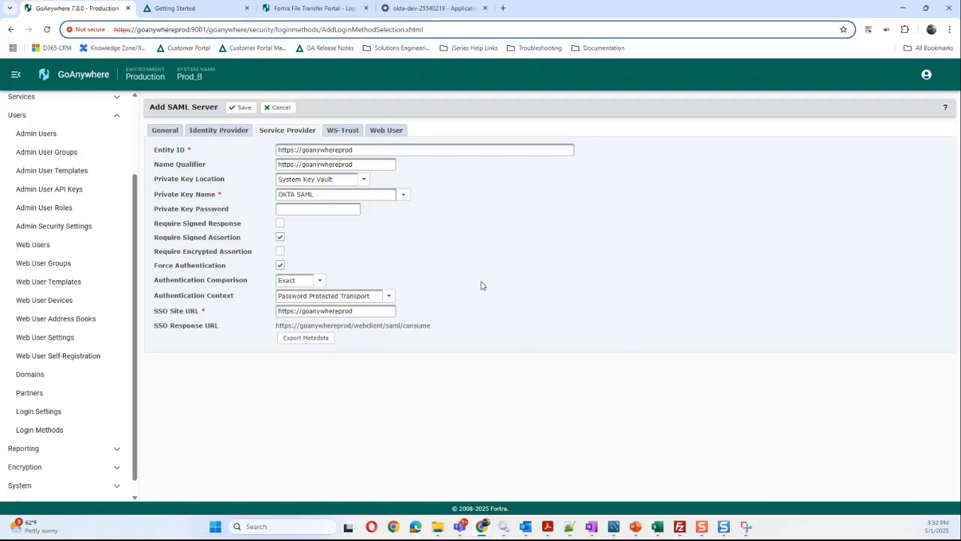
# Append port 8443 to the SSO Site URL, and remove it again
pyautogui.click(368, 314)
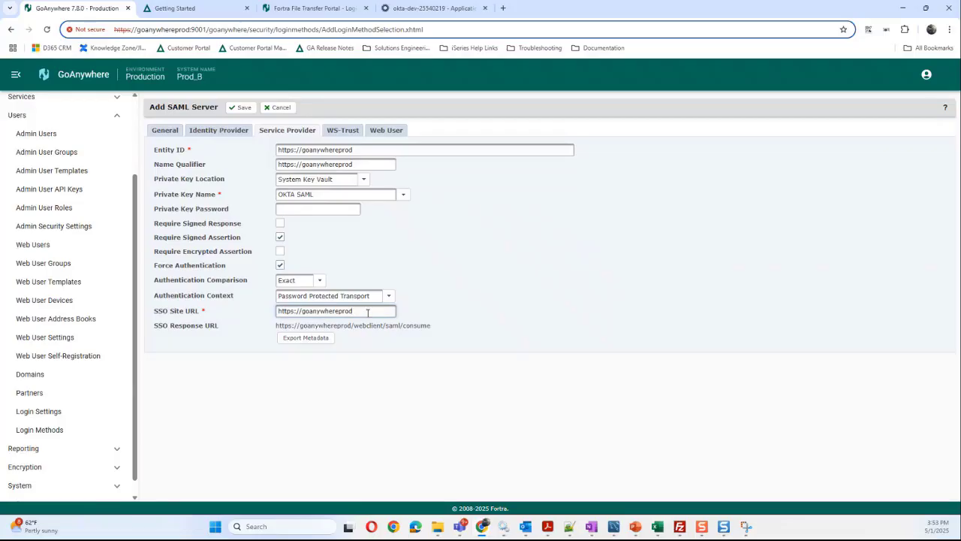
pyautogui.write(':8443')
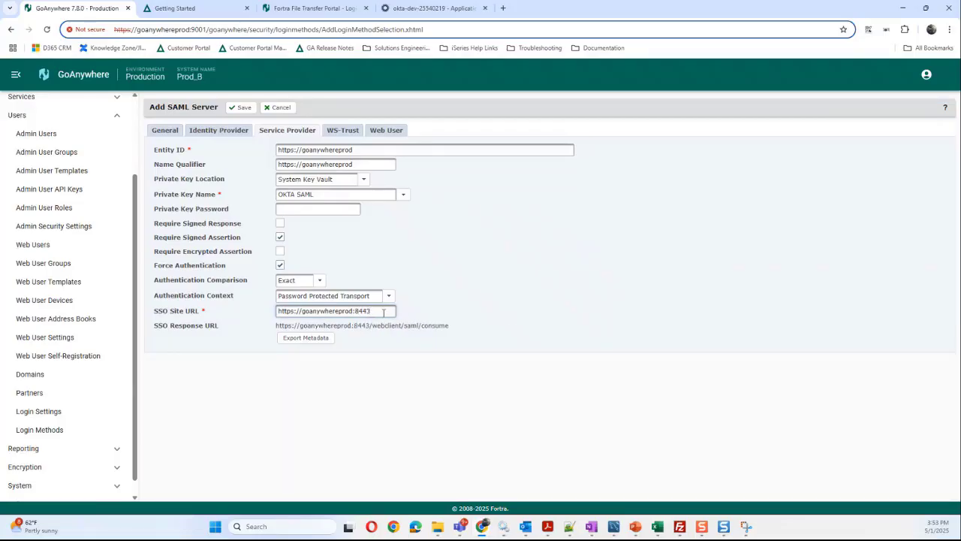
pyautogui.press('BackSpace')
pyautogui.press('BackSpace')
pyautogui.press('BackSpace')
pyautogui.press('BackSpace')
pyautogui.press('BackSpace')
pyautogui.click(463, 311)
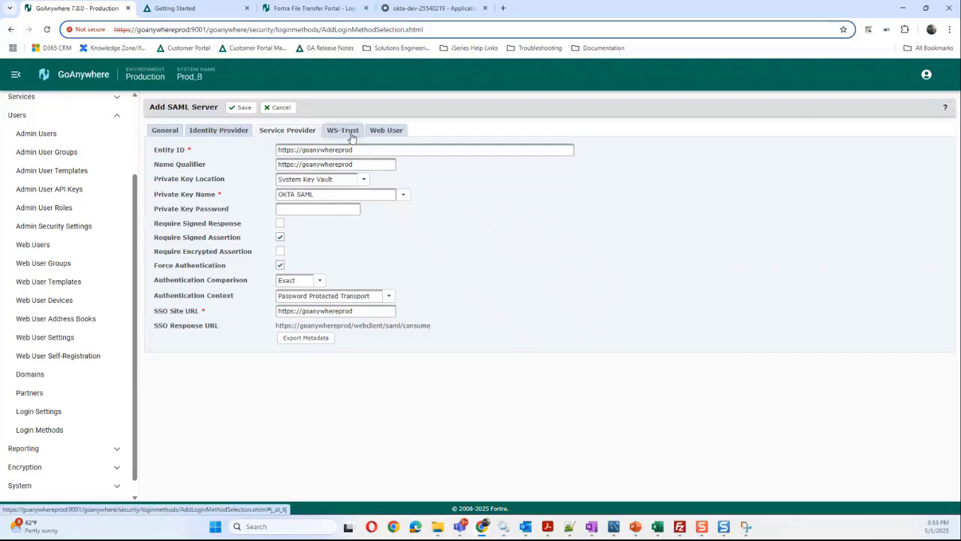
# In the SAML server's web user settings, set the username location to Attribute, leaving the attribute name empty
pyautogui.click(389, 132)
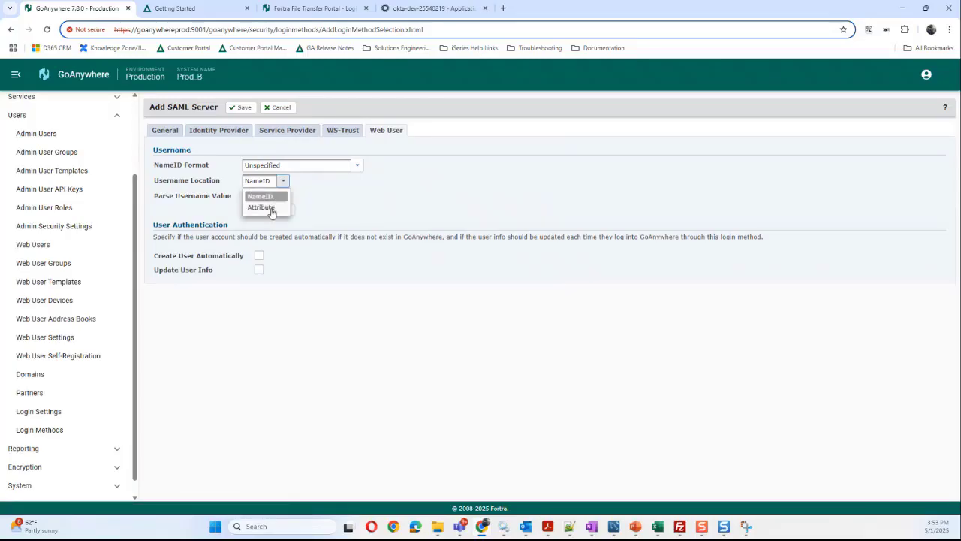
pyautogui.click(349, 198)
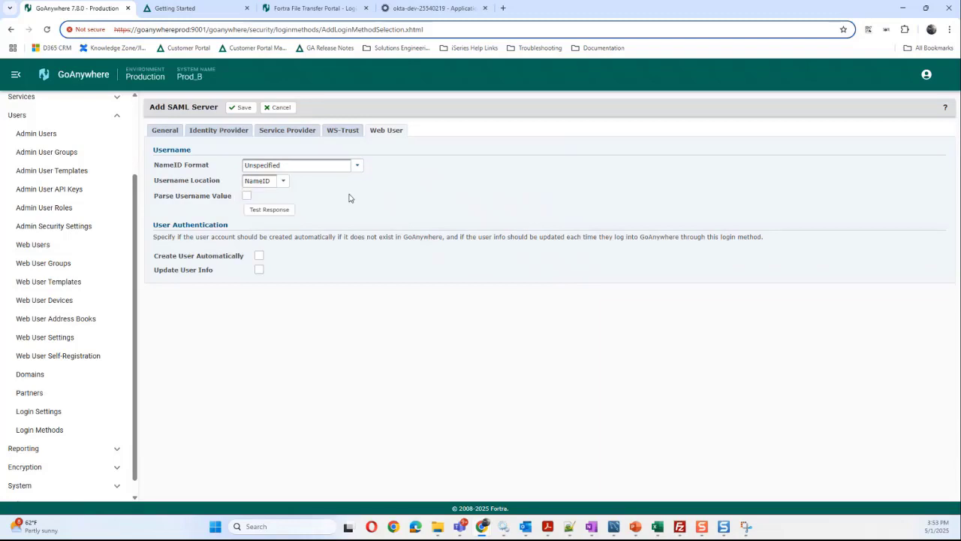
pyautogui.click(285, 182)
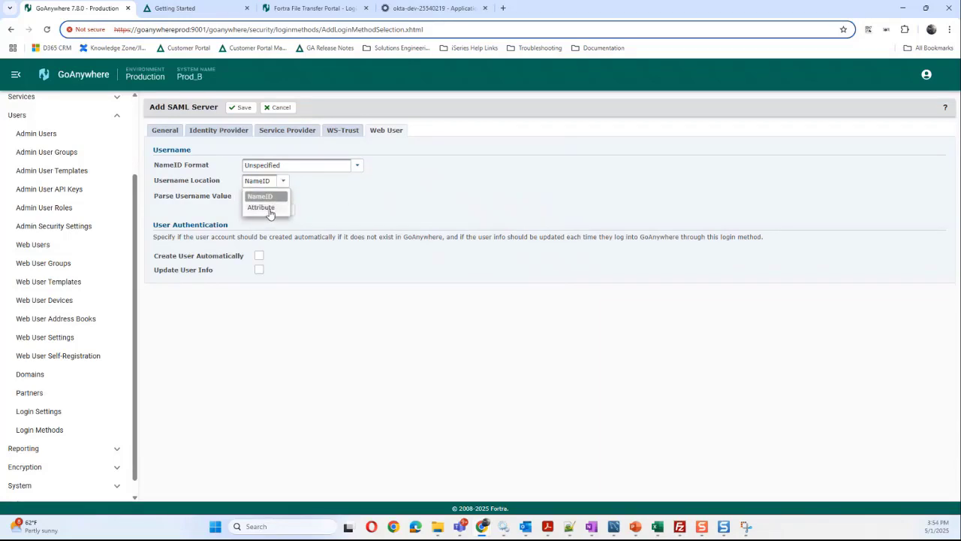
pyautogui.click(272, 208)
pyautogui.click(275, 196)
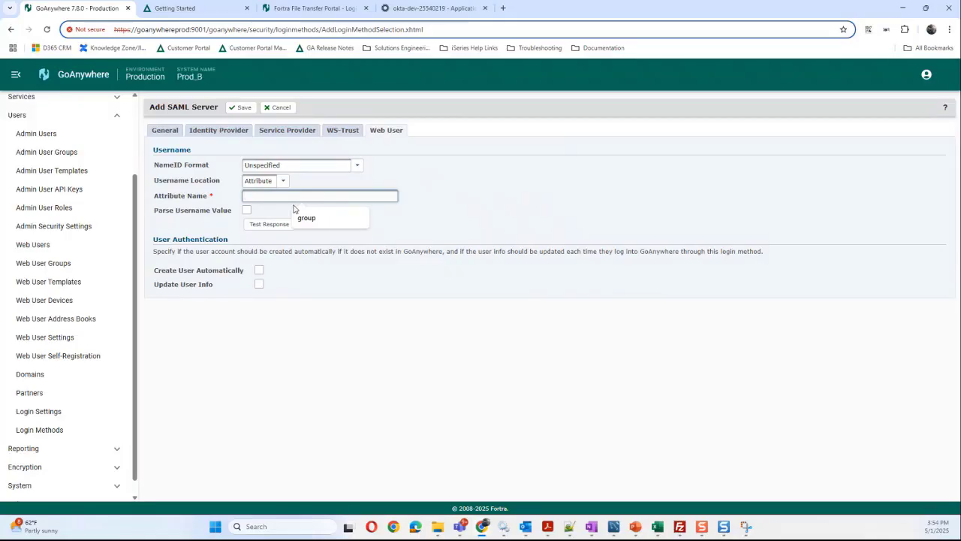
pyautogui.click(503, 198)
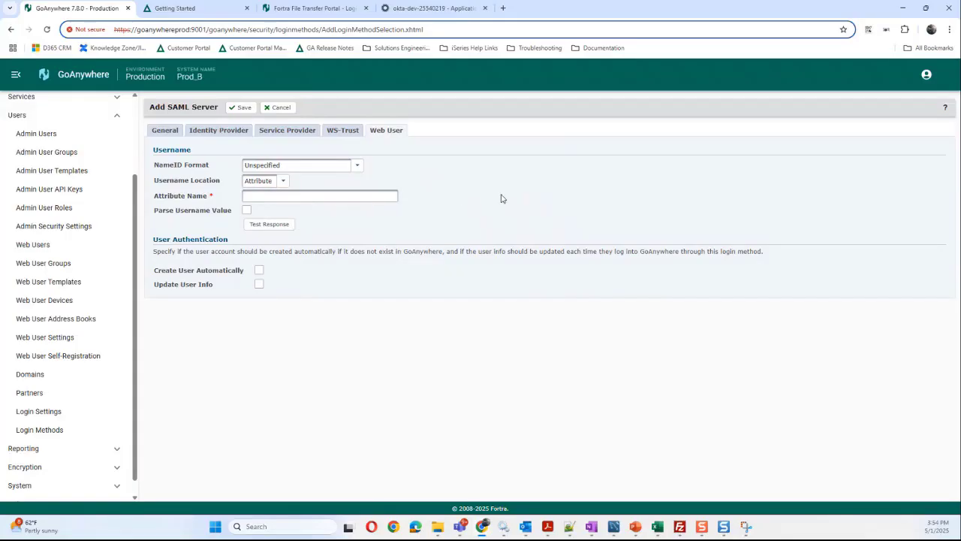
# Enable automatic user creation and look over the first name, last name, email and phone attribute mappings
pyautogui.click(259, 271)
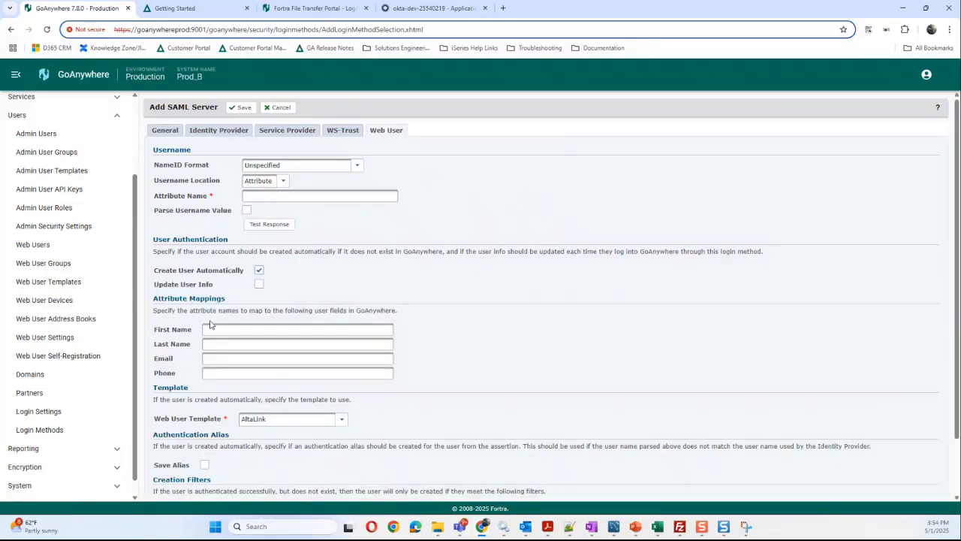
pyautogui.scroll(-1, 212, 334)
pyautogui.scroll(-1, 212, 334)
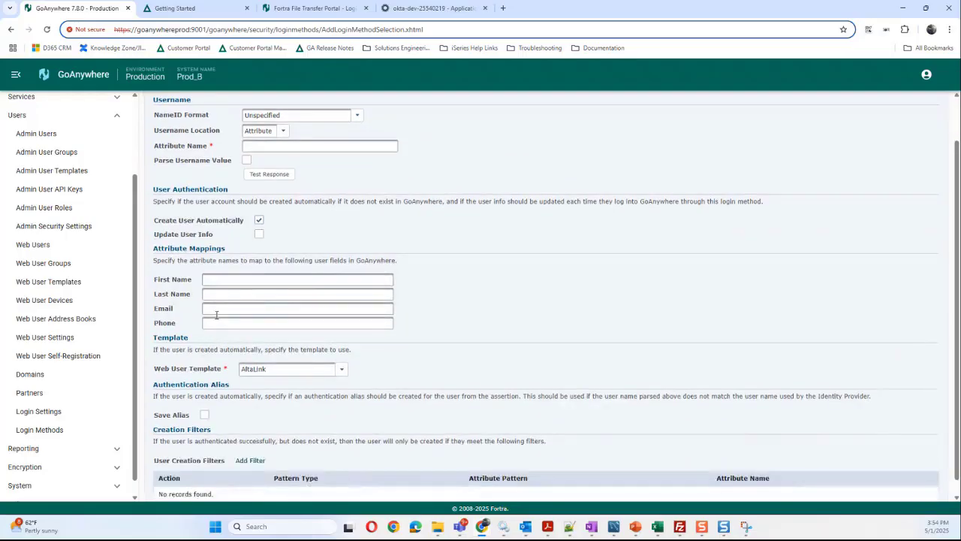
pyautogui.click(221, 279)
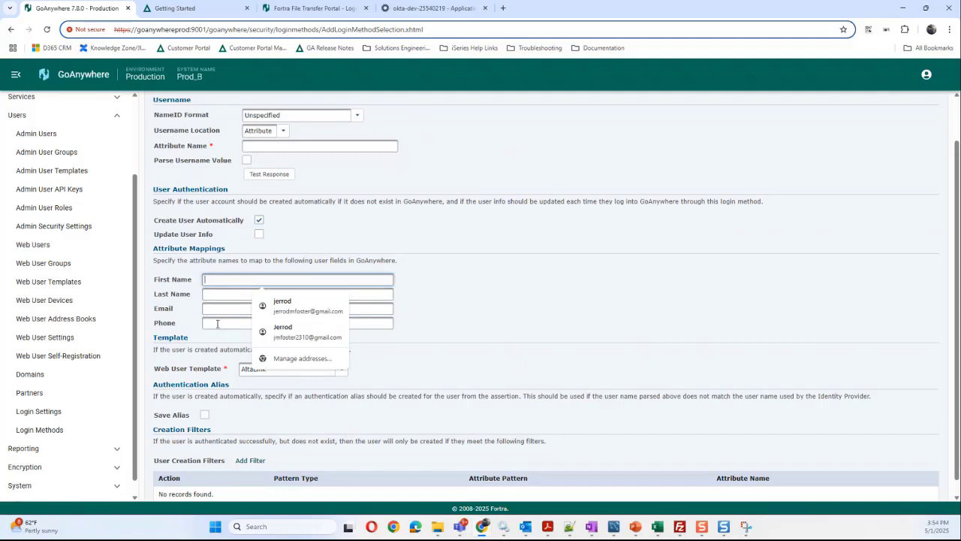
pyautogui.click(462, 312)
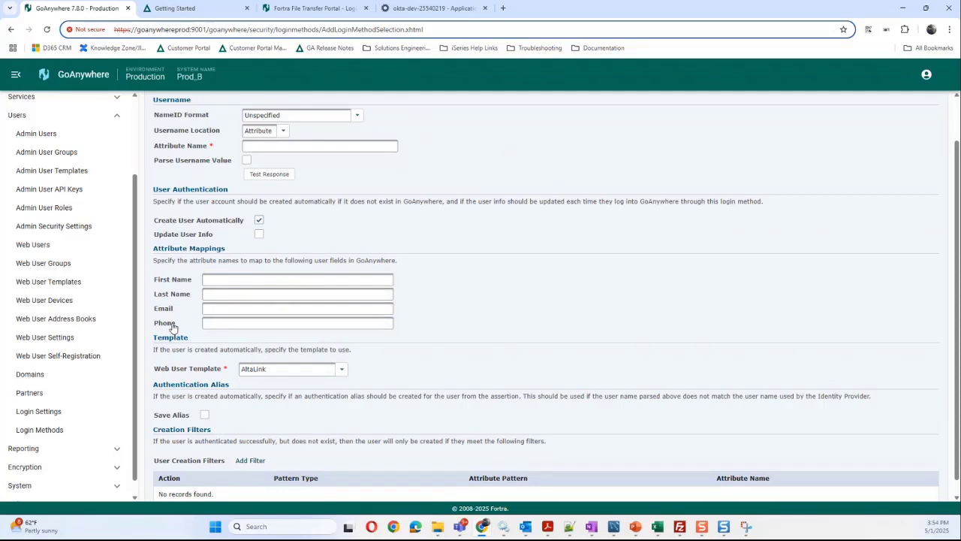
pyautogui.click(221, 322)
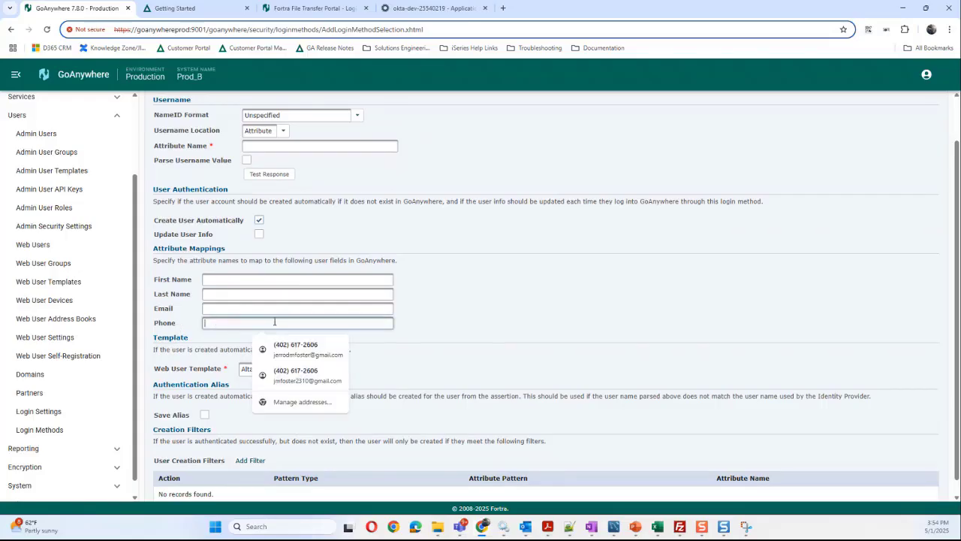
pyautogui.click(492, 308)
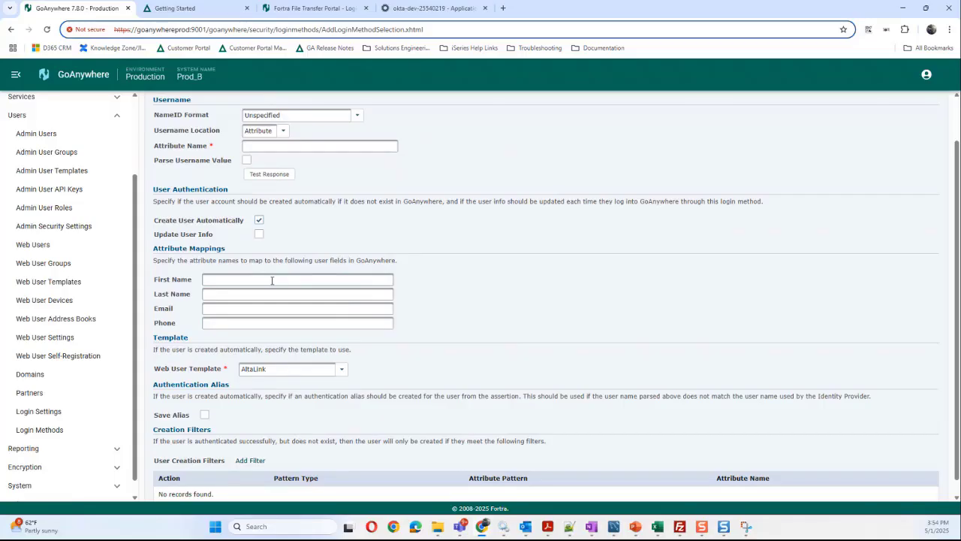
pyautogui.click(271, 280)
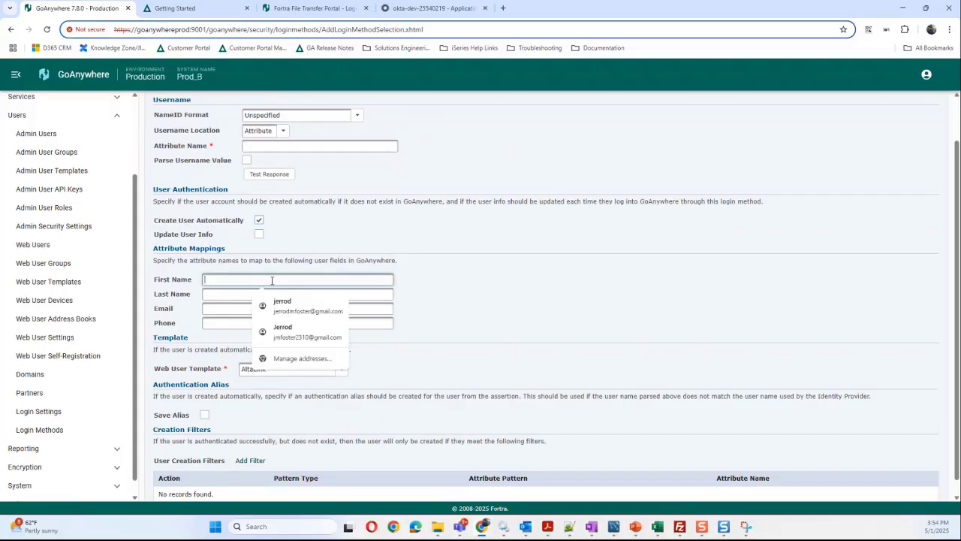
pyautogui.press('Tab')
pyautogui.press('Tab')
pyautogui.click(457, 283)
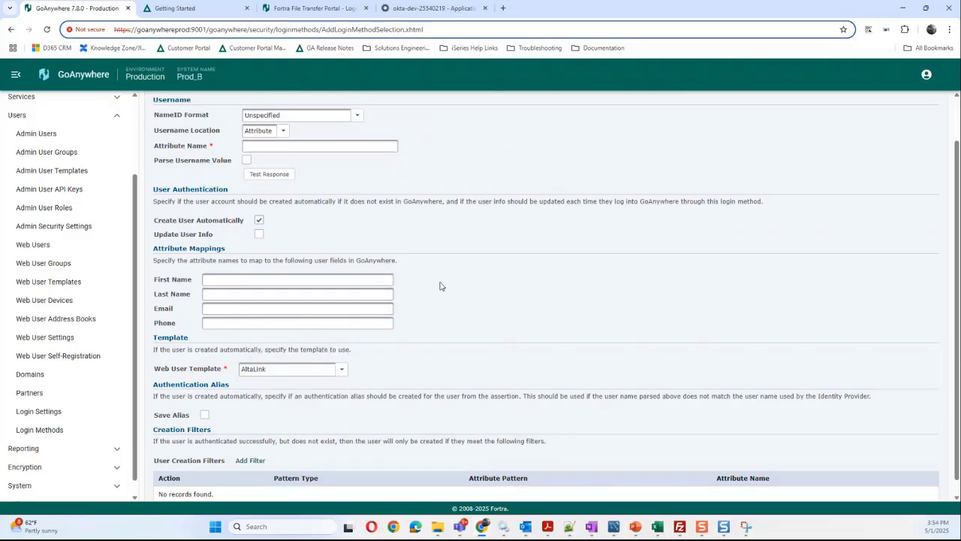
# Add a user creation filter with the Wildcard pattern type and remove it again
pyautogui.scroll(-1, 440, 285)
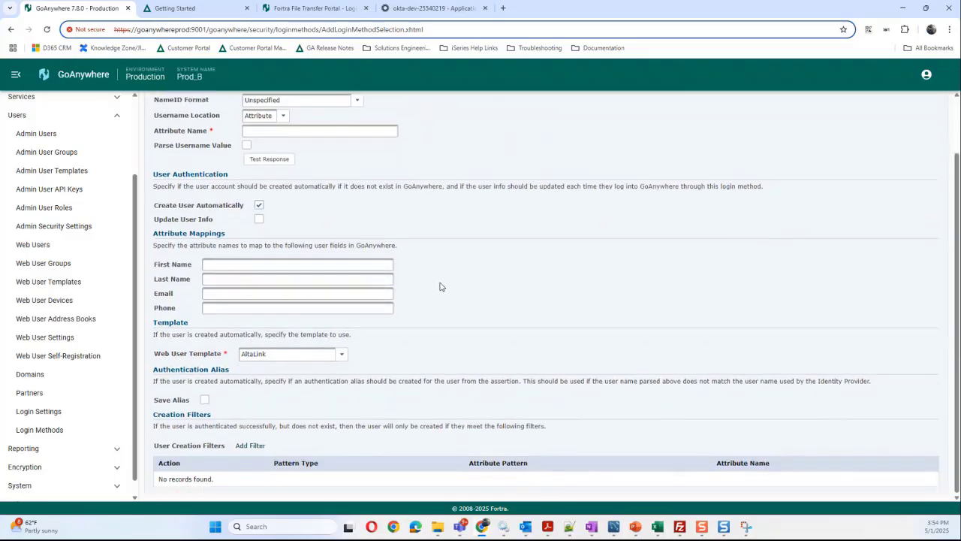
pyautogui.click(250, 446)
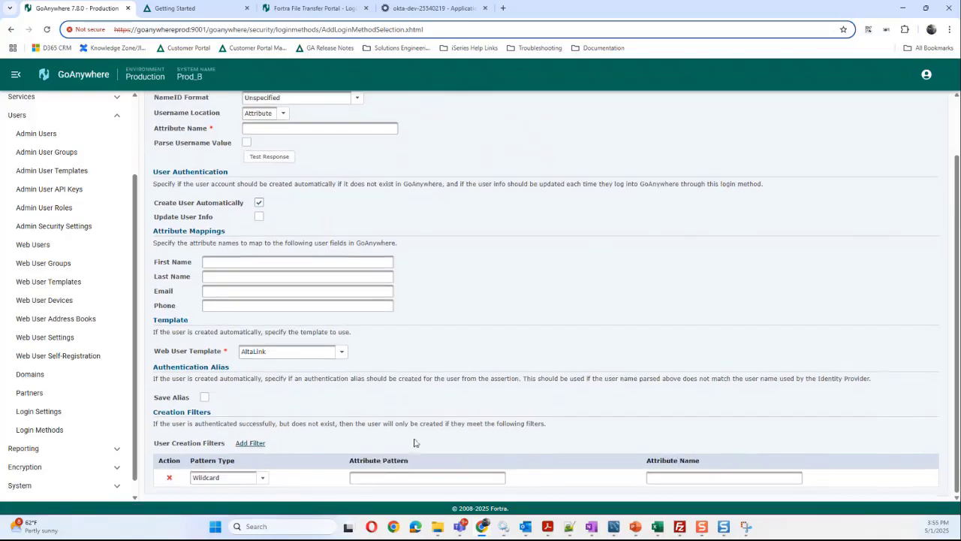
pyautogui.click(384, 478)
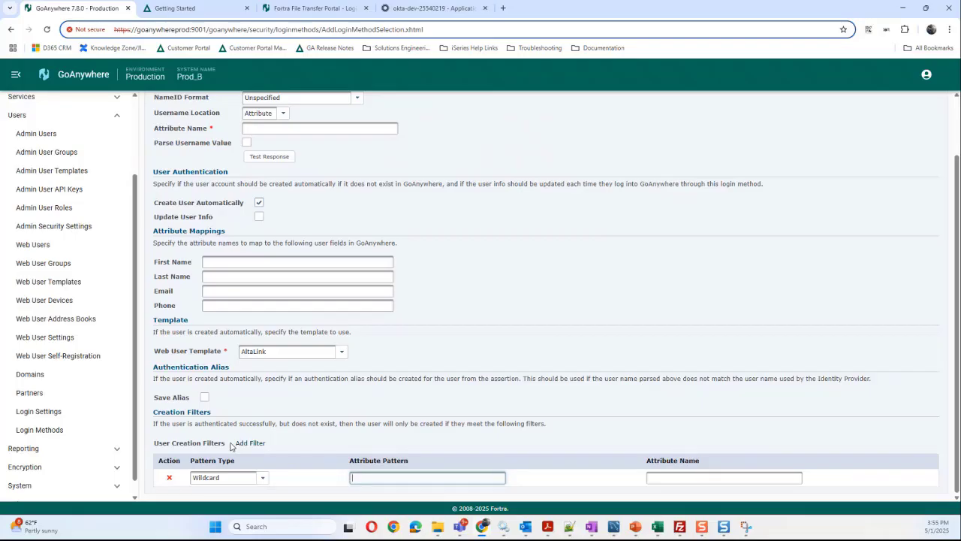
pyautogui.click(169, 478)
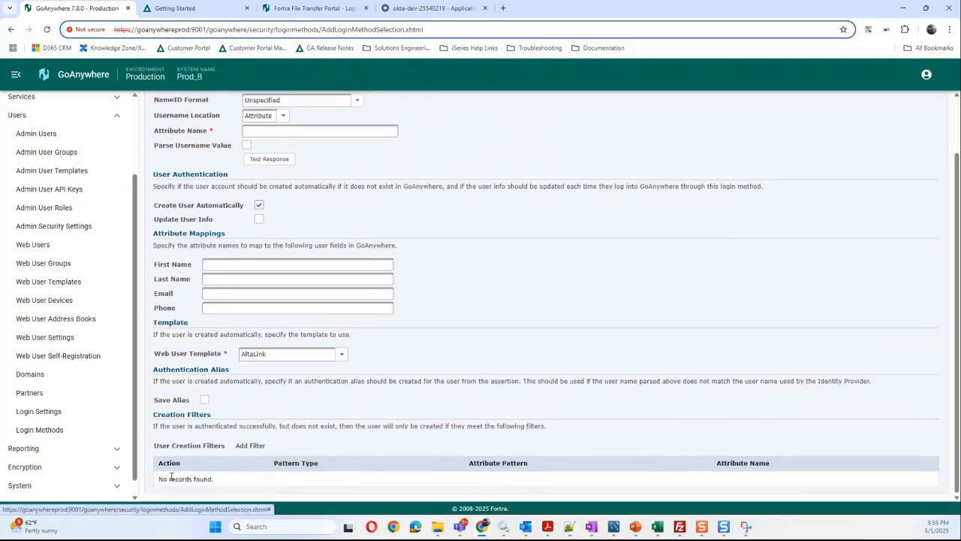
# Choose Employees as the template for automatically created web users
pyautogui.click(270, 361)
pyautogui.click(272, 403)
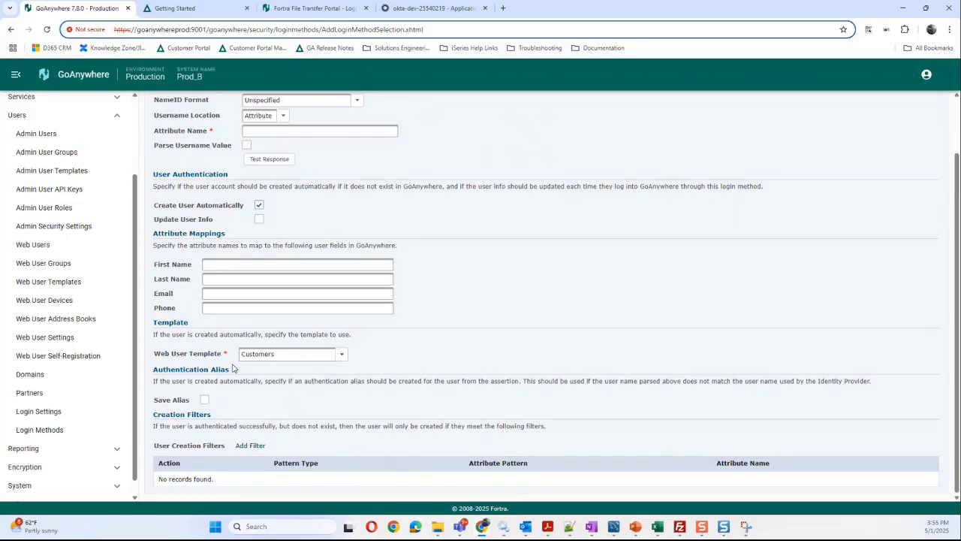
pyautogui.click(338, 359)
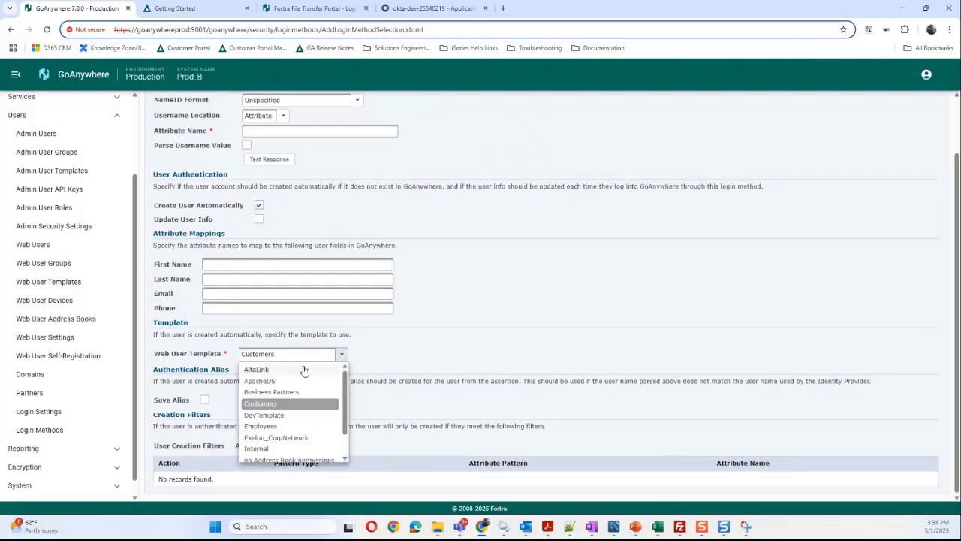
pyautogui.click(259, 427)
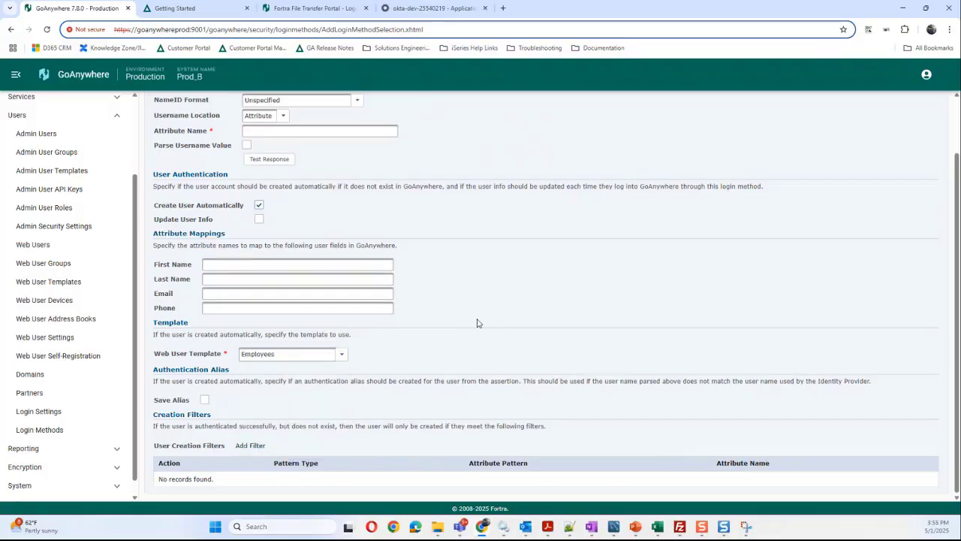
# Turn off automatic user creation and return the username location to NameID
pyautogui.scroll(2, 479, 323)
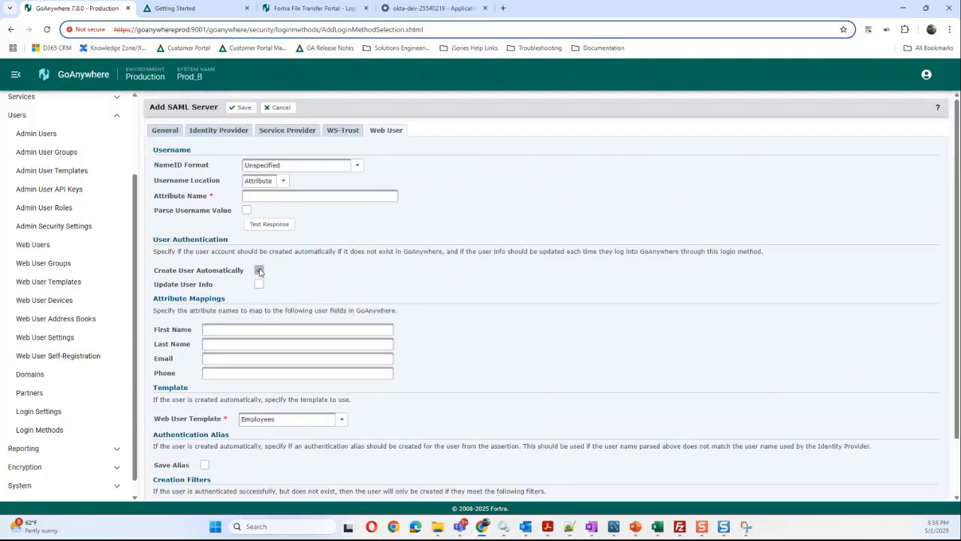
pyautogui.click(259, 270)
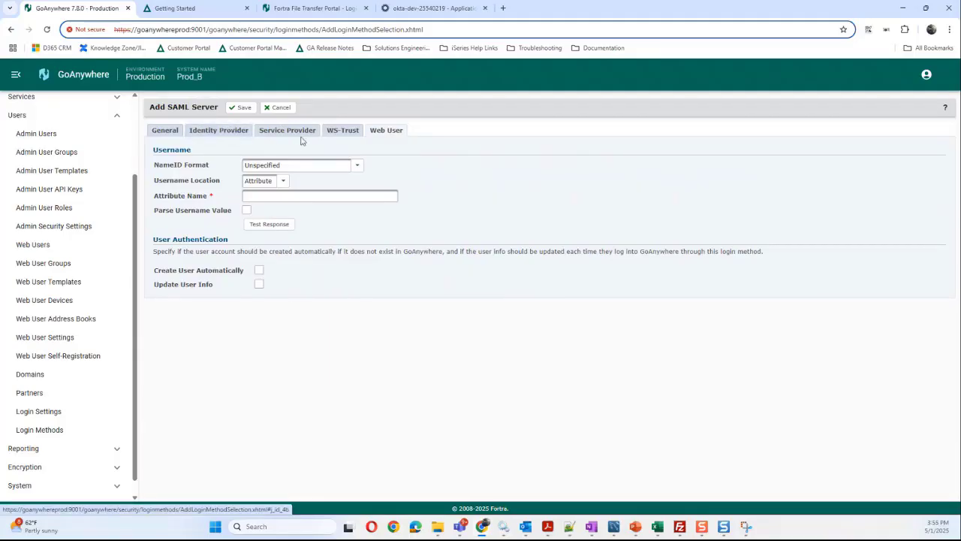
pyautogui.click(283, 182)
pyautogui.click(268, 197)
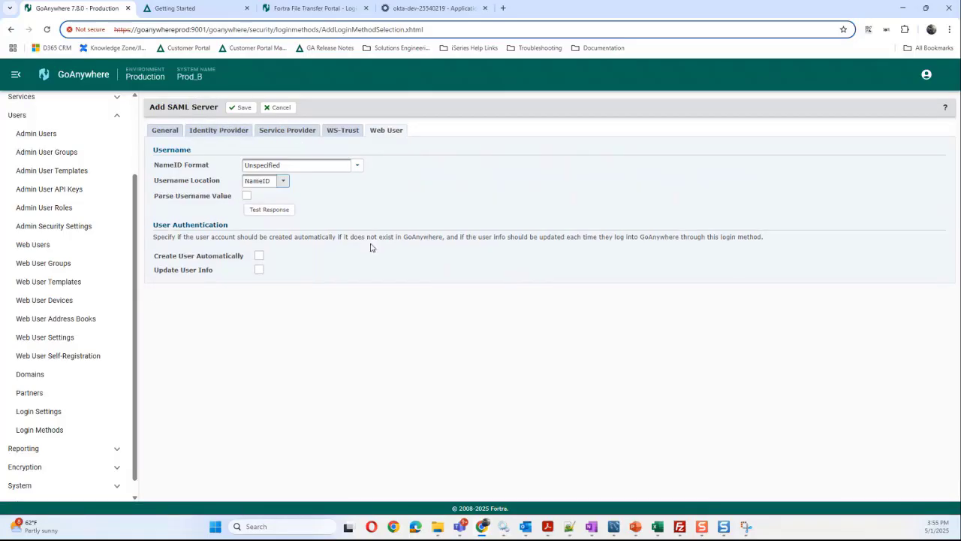
# Open the SAML server's identity provider settings, and sign in to the Okta Admin Console with the Okta Verify code
pyautogui.click(279, 133)
pyautogui.click(219, 131)
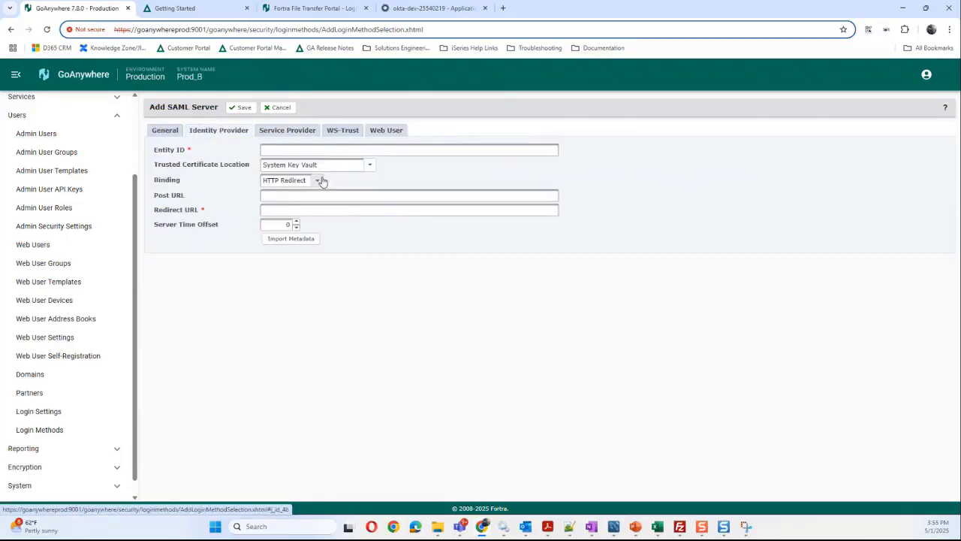
pyautogui.click(416, 11)
pyautogui.click(583, 325)
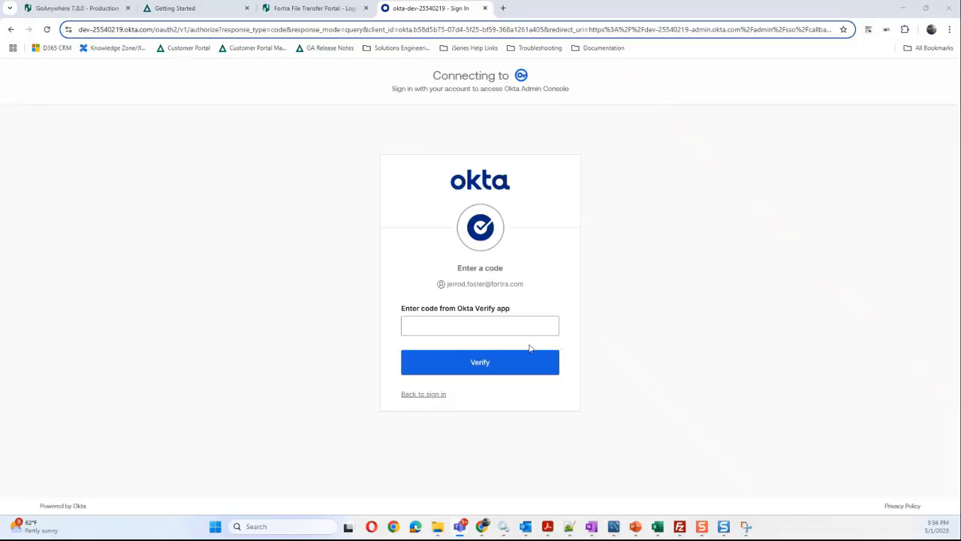
pyautogui.click(488, 325)
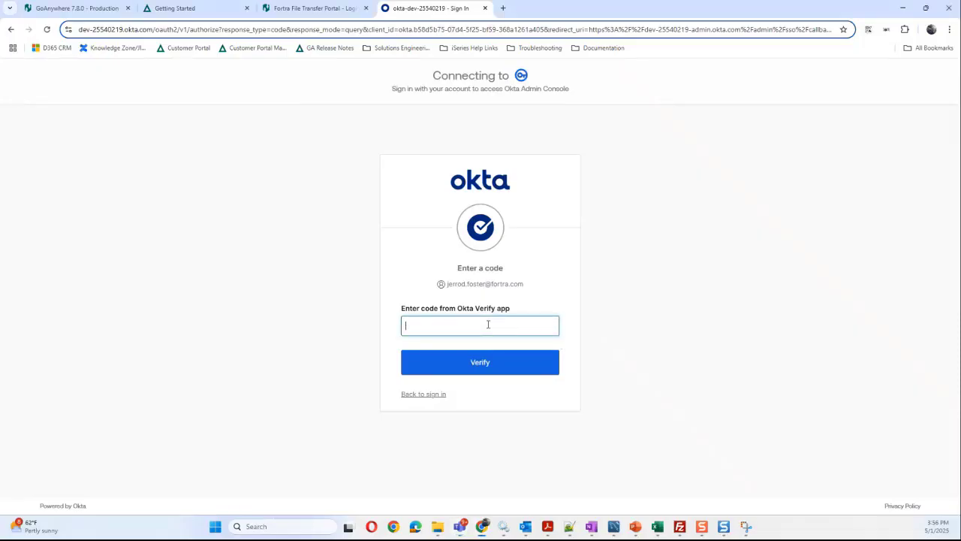
pyautogui.click(485, 363)
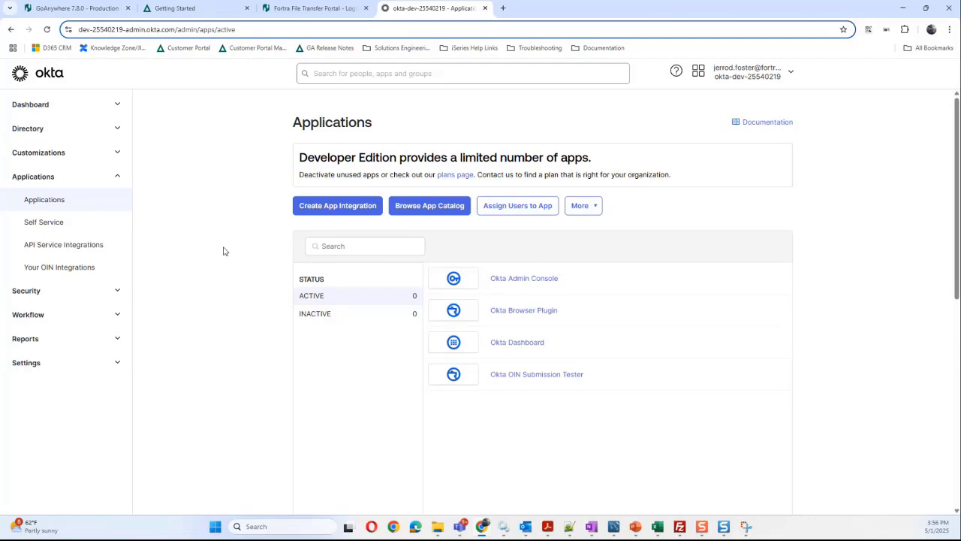
# Start a new Okta app integration with SAML 2.0 as the sign-in method
pyautogui.click(338, 206)
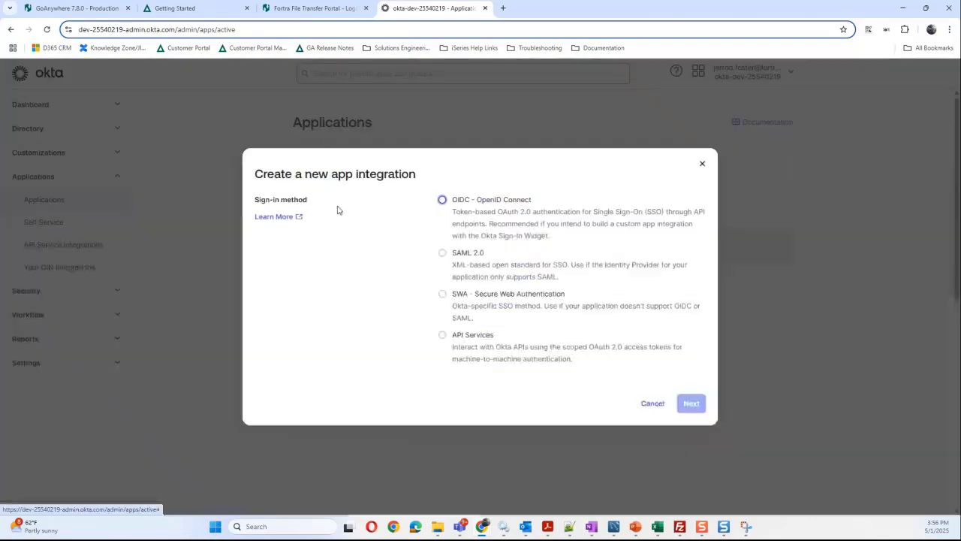
pyautogui.click(442, 253)
pyautogui.click(691, 403)
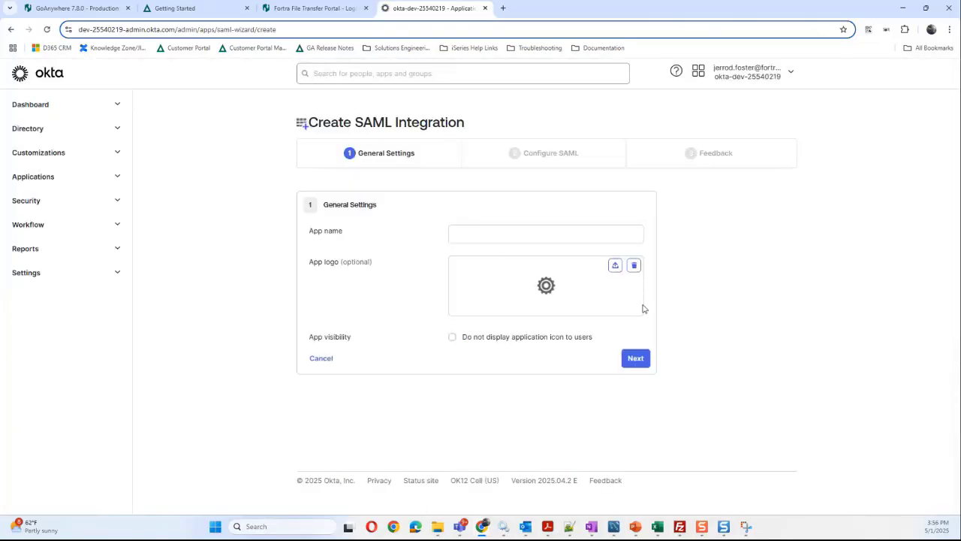
# Name the app GoAnywhere Production Web Users and continue to its SAML configuration
pyautogui.click(482, 230)
pyautogui.write('GoAnwyer')
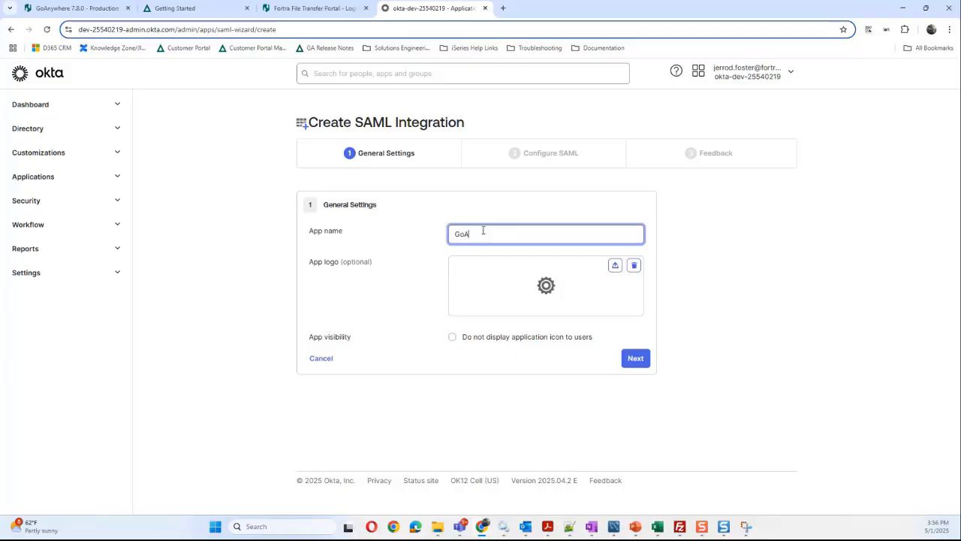
pyautogui.press('BackSpace')
pyautogui.press('BackSpace')
pyautogui.press('BackSpace')
pyautogui.press('BackSpace')
pyautogui.write('yw')
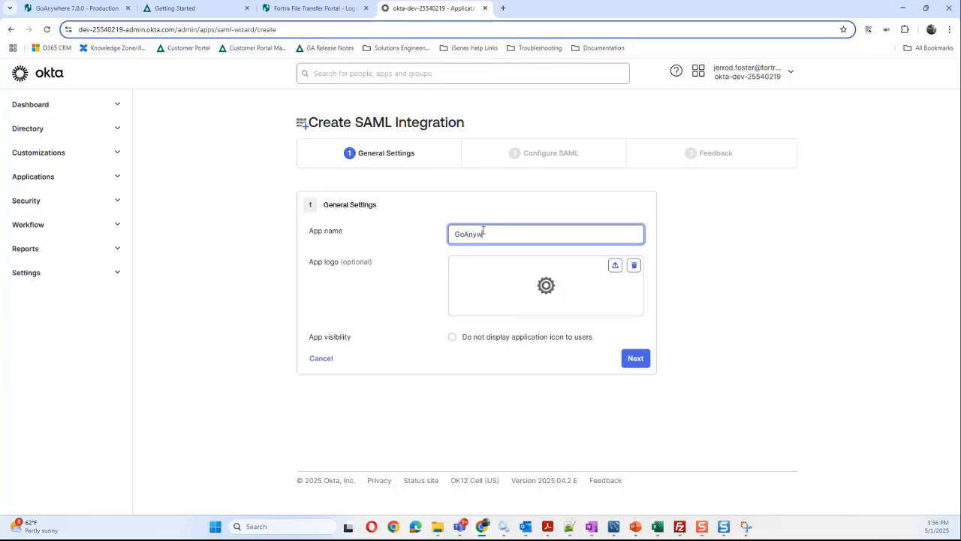
pyautogui.press('BackSpace')
pyautogui.write('where Productio')
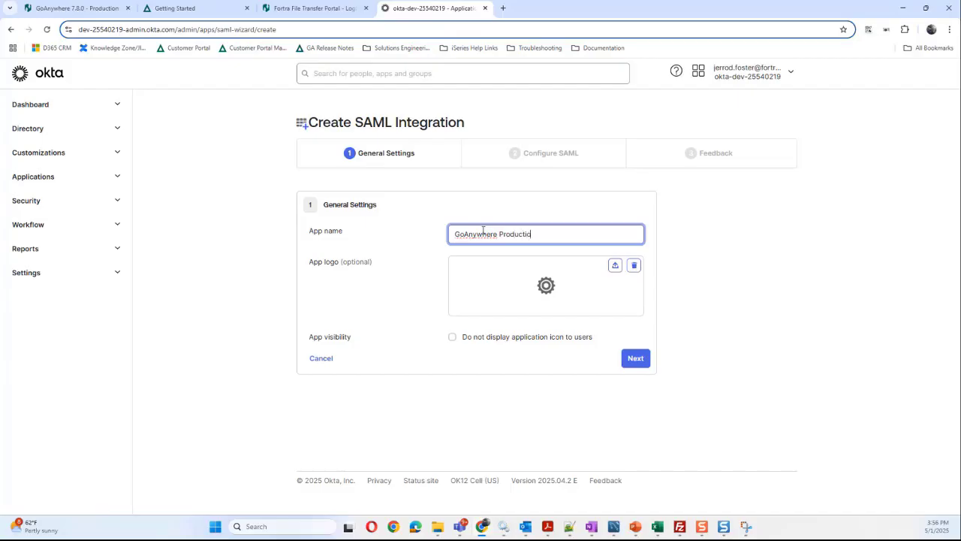
pyautogui.write('n Web Users')
pyautogui.click(626, 359)
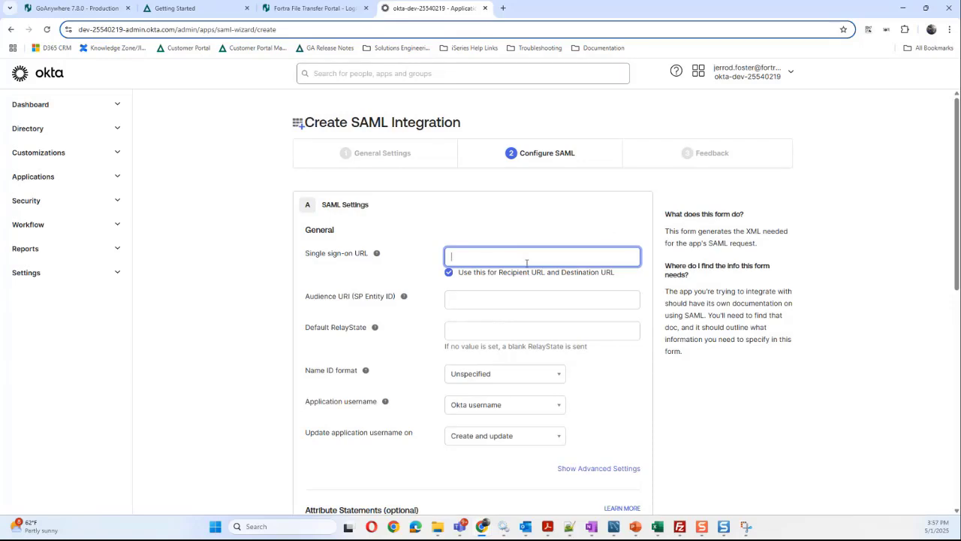
# Look over the integration's general SAML settings, attribute statements and group attribute statements
pyautogui.scroll(-1, 208, 244)
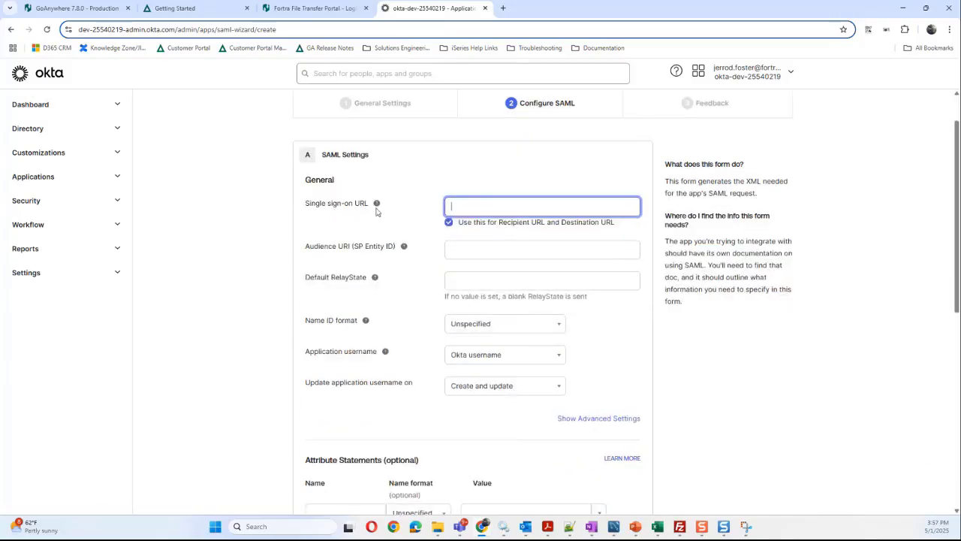
pyautogui.scroll(-3, 276, 228)
pyautogui.scroll(-4, 276, 227)
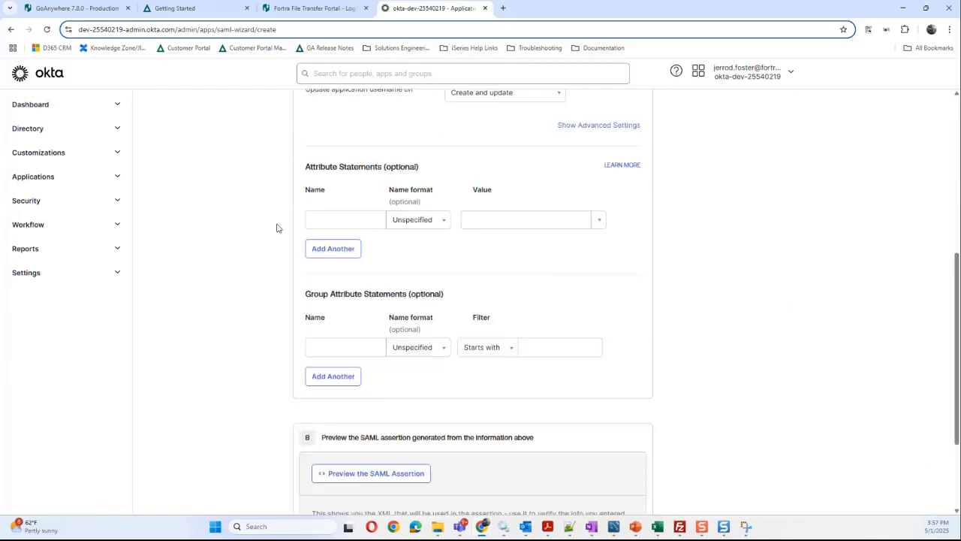
pyautogui.scroll(10, 277, 228)
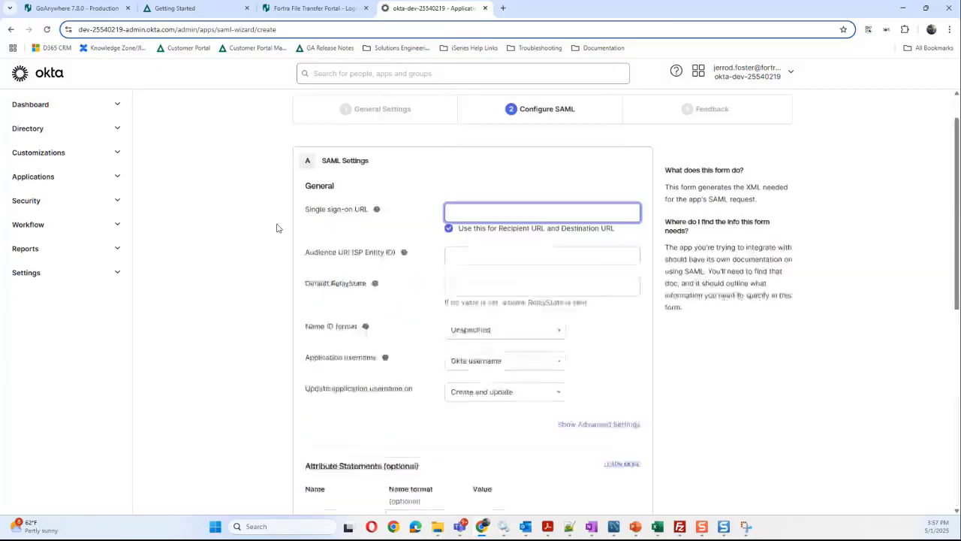
# Show the advanced SAML settings and look over the signature, encryption, authentication context and attribute statement options
pyautogui.scroll(-2, 276, 227)
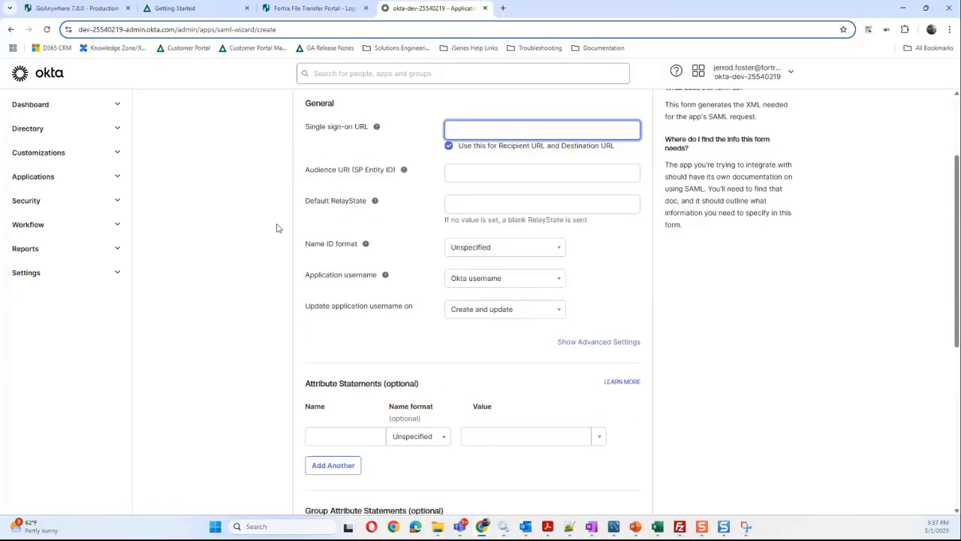
pyautogui.click(590, 343)
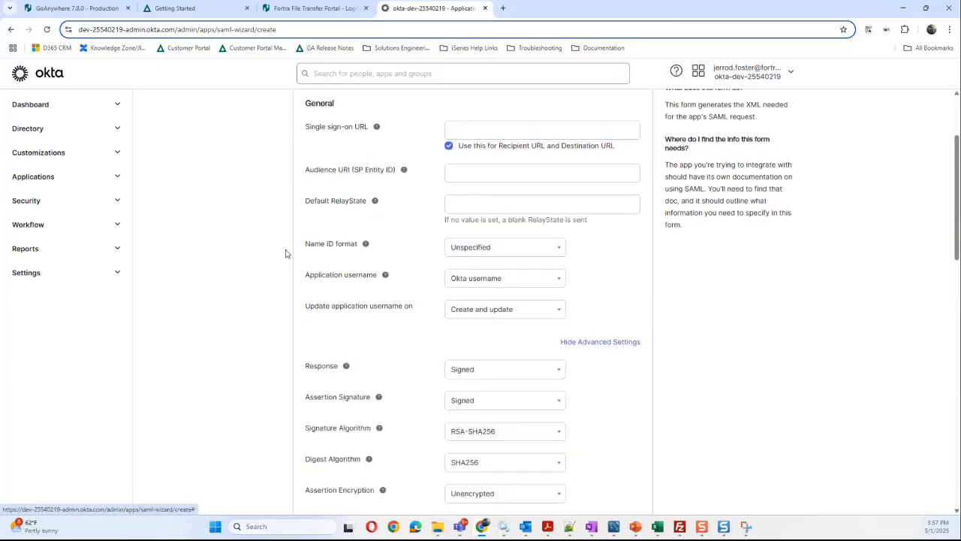
pyautogui.scroll(-2, 286, 253)
pyautogui.scroll(-6, 285, 253)
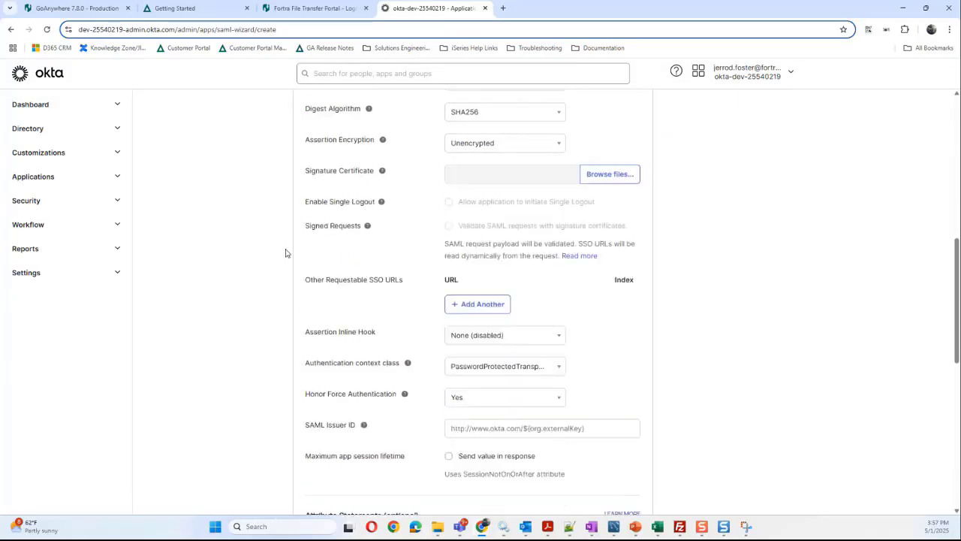
pyautogui.scroll(-5, 285, 253)
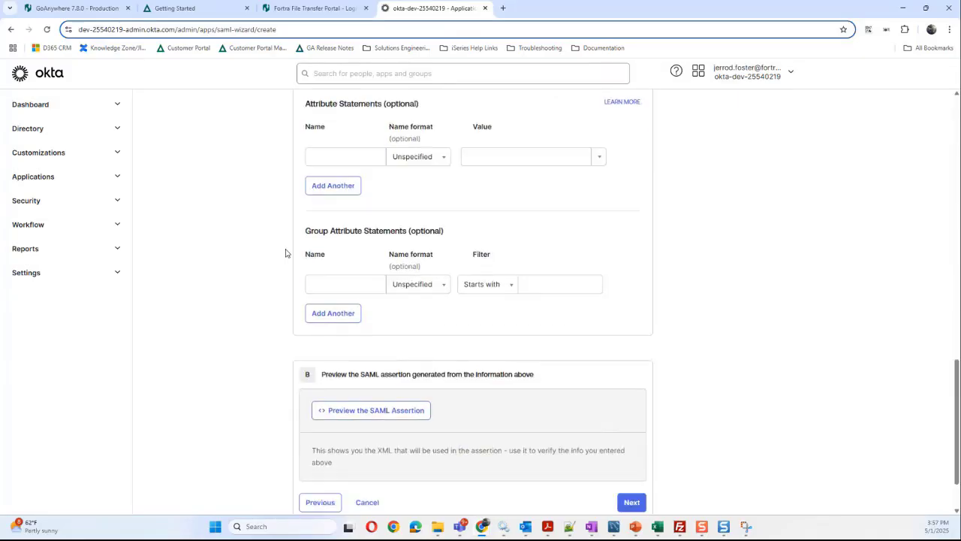
pyautogui.scroll(3, 285, 253)
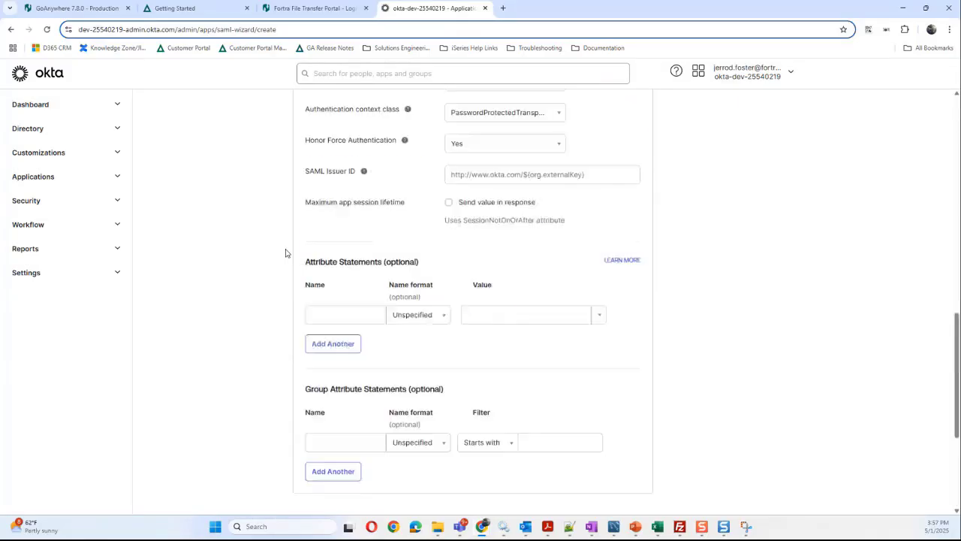
pyautogui.scroll(-3, 286, 253)
pyautogui.scroll(2, 285, 253)
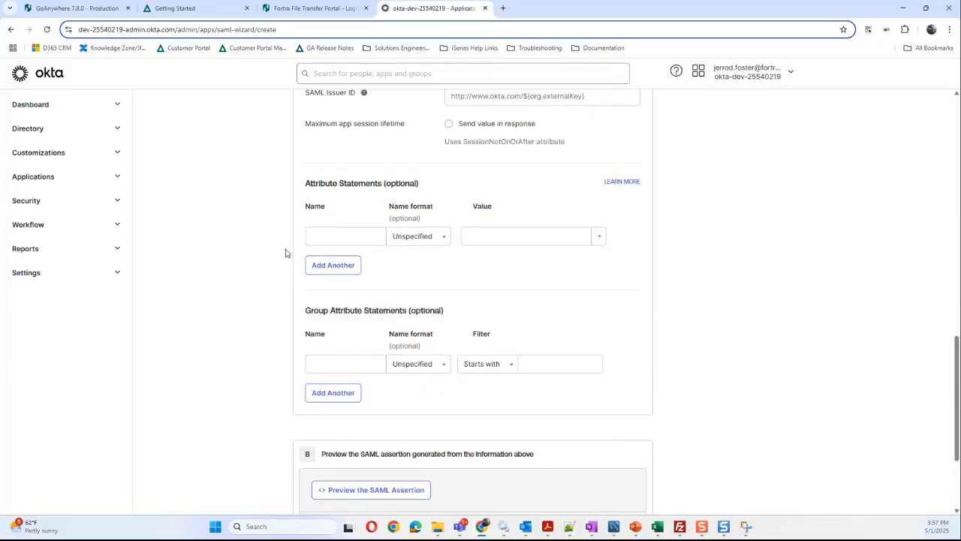
pyautogui.scroll(2, 286, 253)
pyautogui.scroll(3, 286, 253)
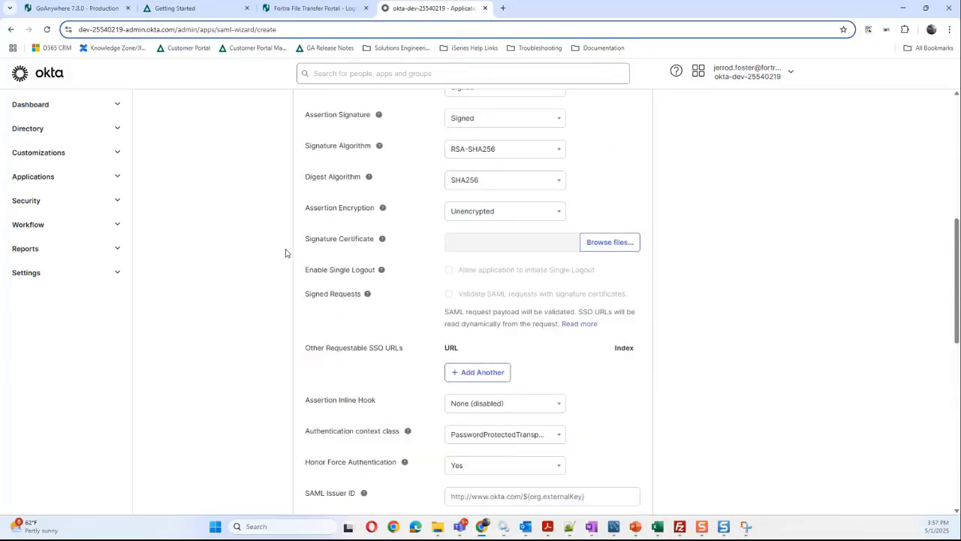
pyautogui.scroll(2, 286, 253)
pyautogui.scroll(-1, 285, 253)
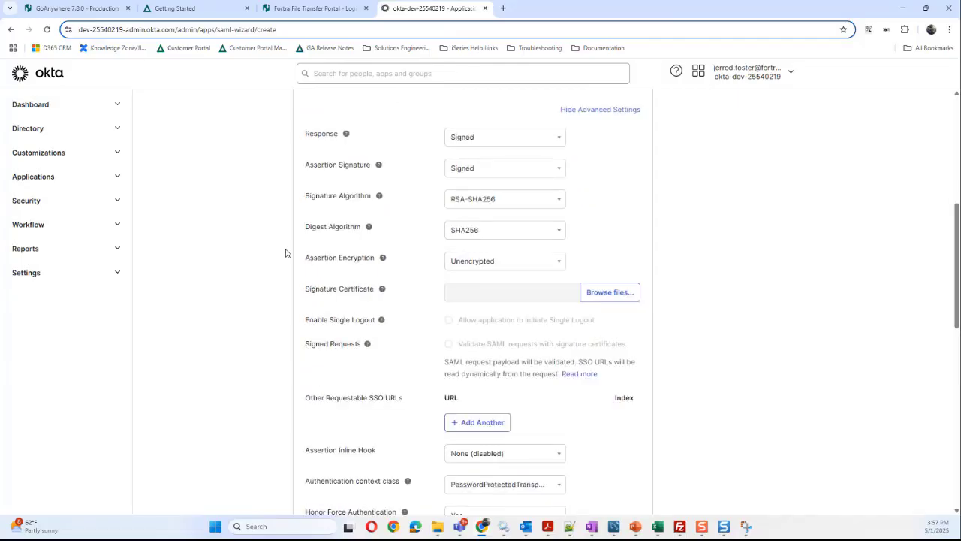
pyautogui.scroll(5, 285, 253)
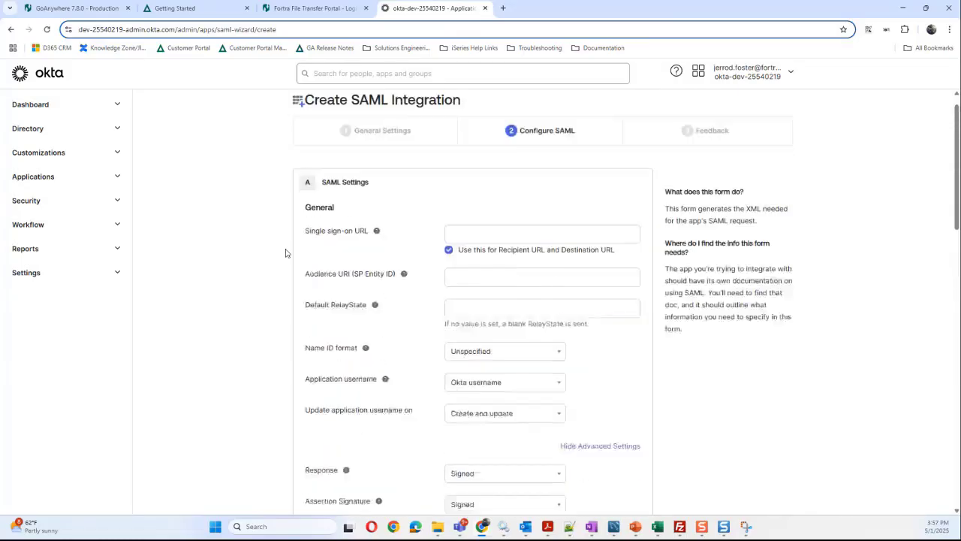
pyautogui.click(308, 255)
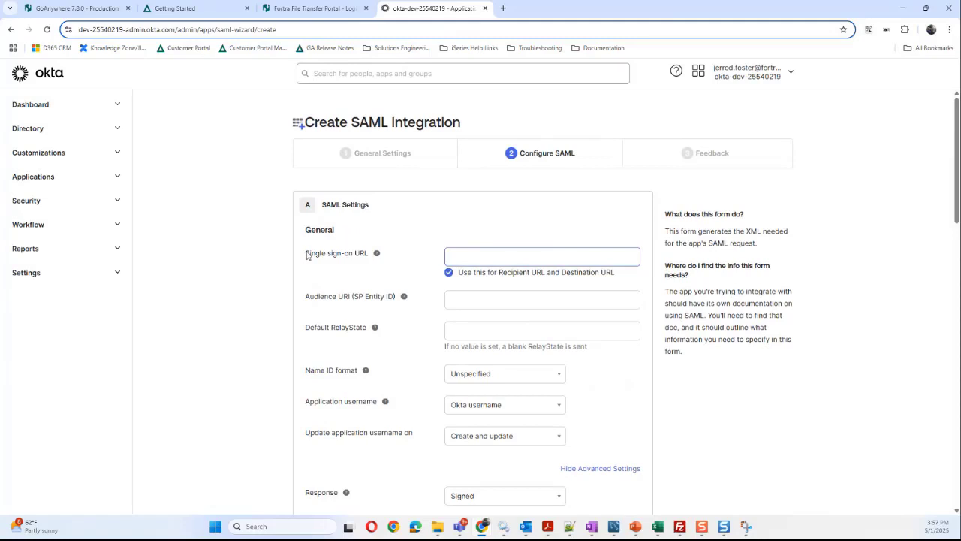
pyautogui.click(502, 261)
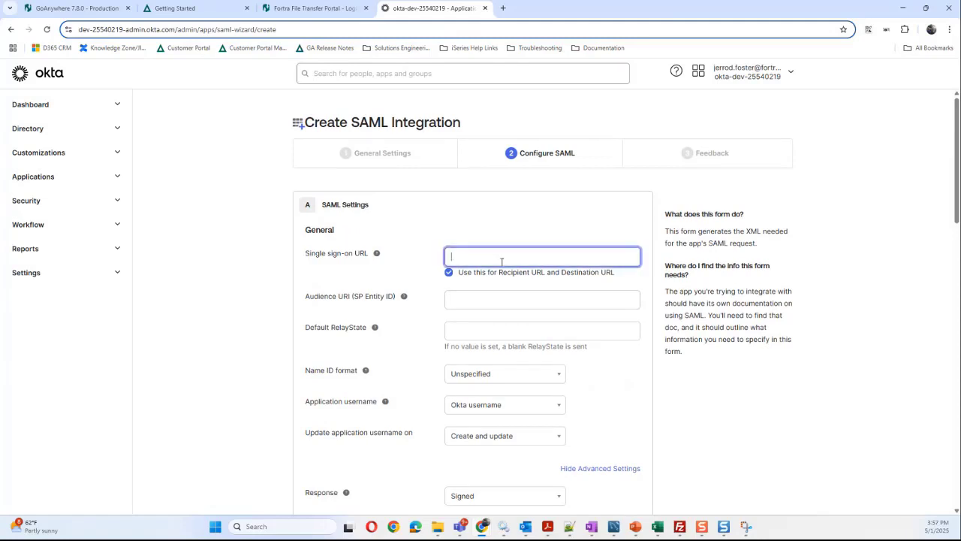
pyautogui.scroll(-1, 248, 308)
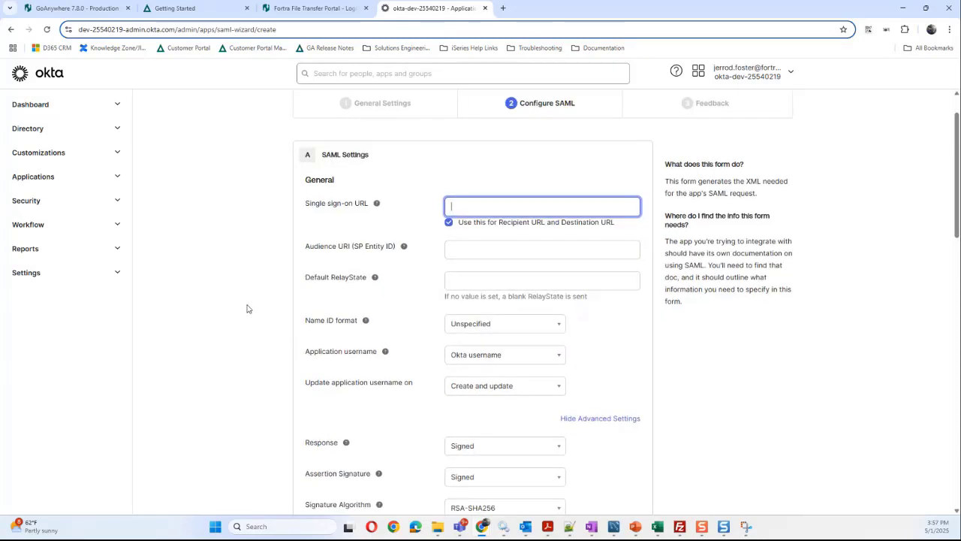
pyautogui.scroll(-1, 247, 308)
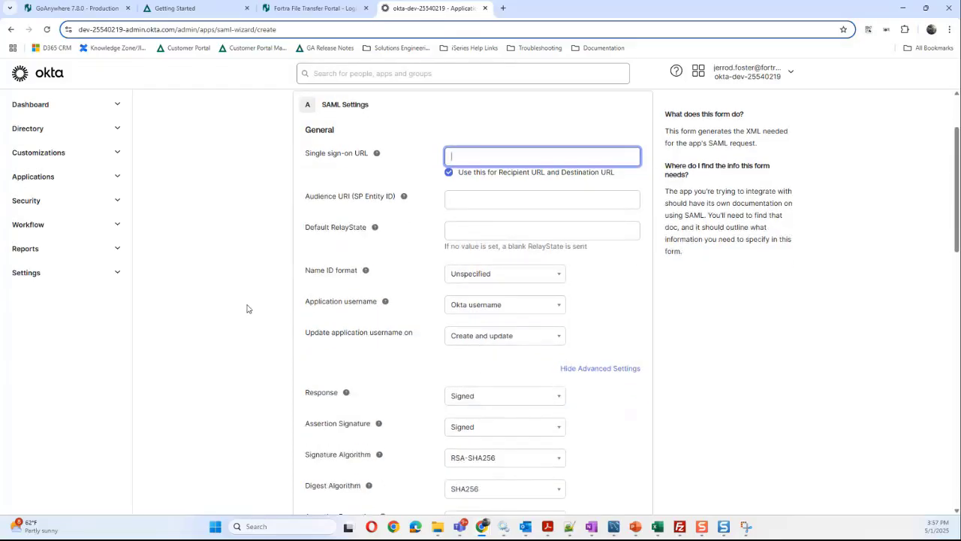
pyautogui.scroll(2, 248, 308)
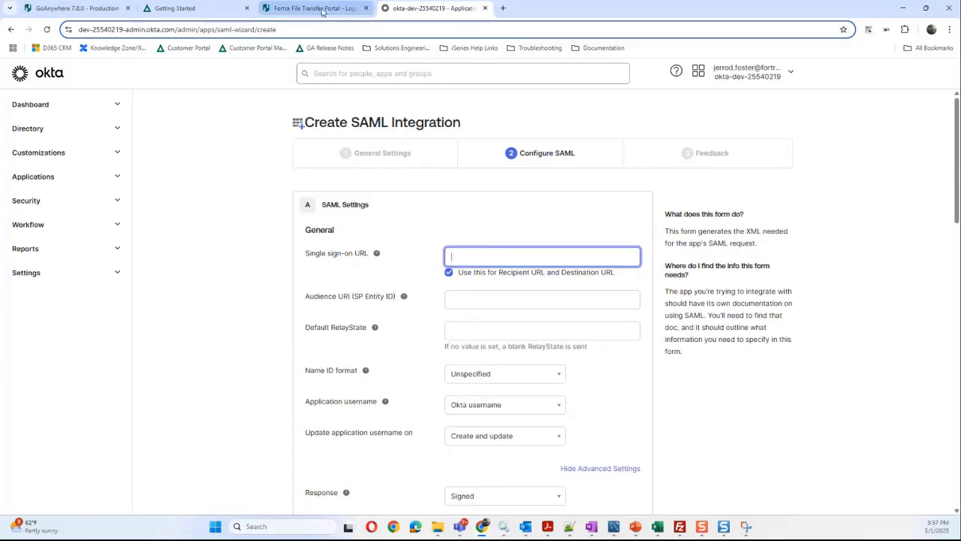
pyautogui.click(75, 8)
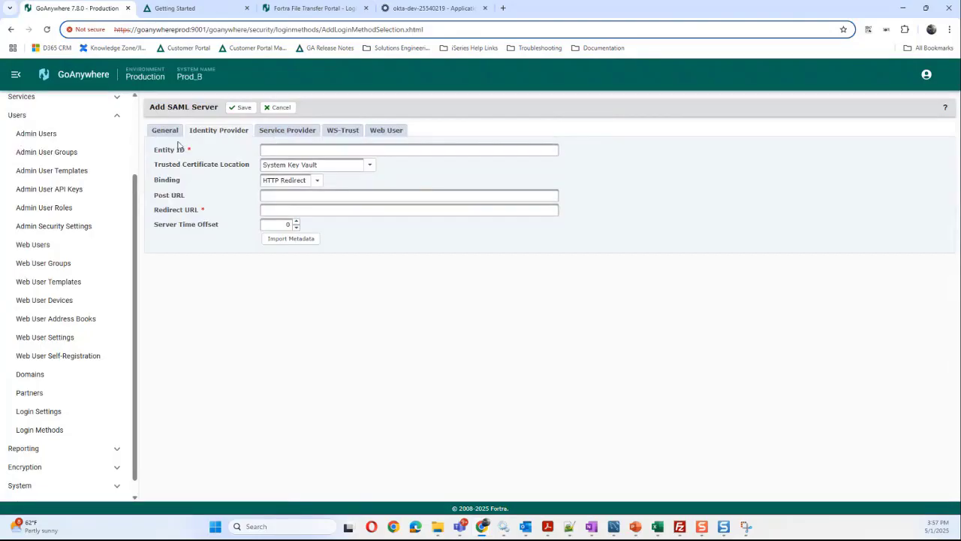
pyautogui.click(314, 133)
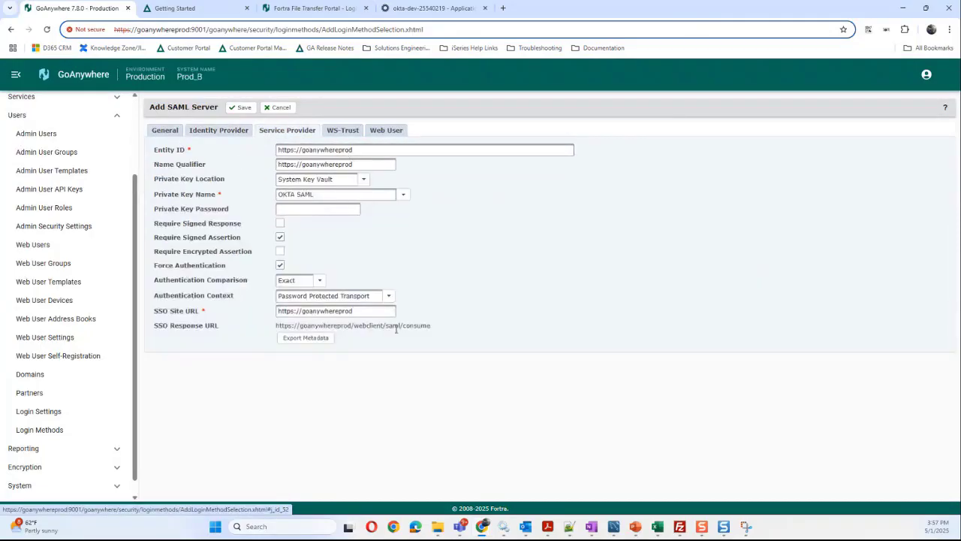
pyautogui.moveTo(451, 333); pyautogui.dragTo(276, 327)
pyautogui.hotkey('ctrl', 'c')
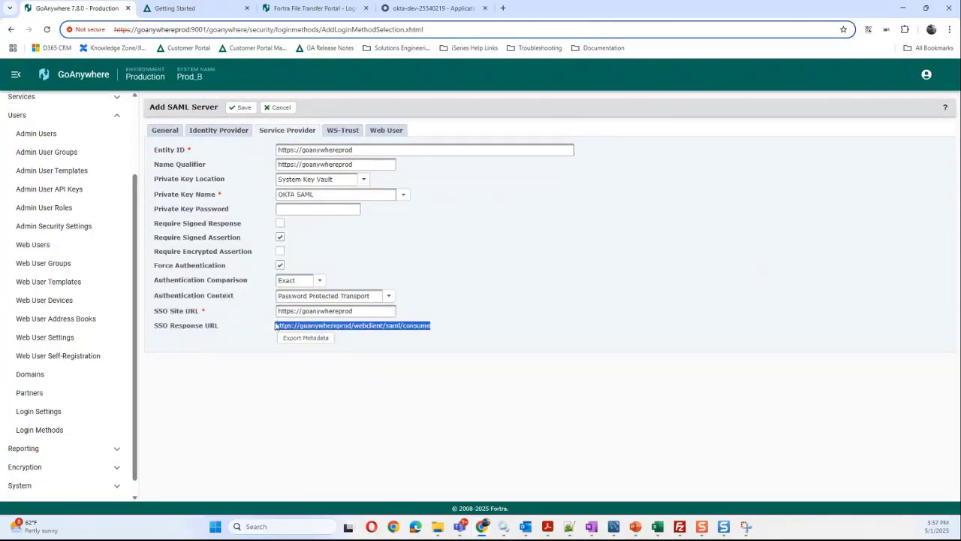
pyautogui.click(431, 8)
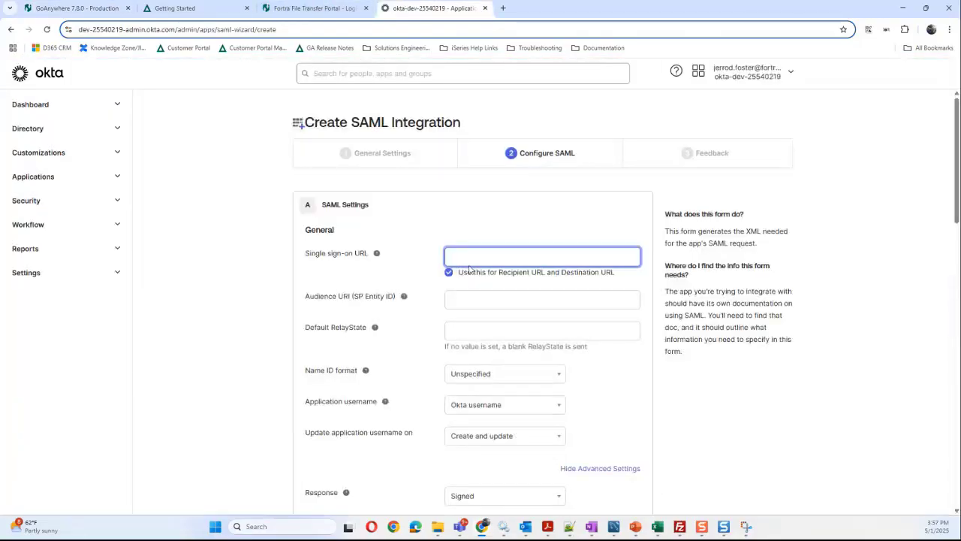
pyautogui.hotkey('ctrl', 'v')
pyautogui.click(250, 289)
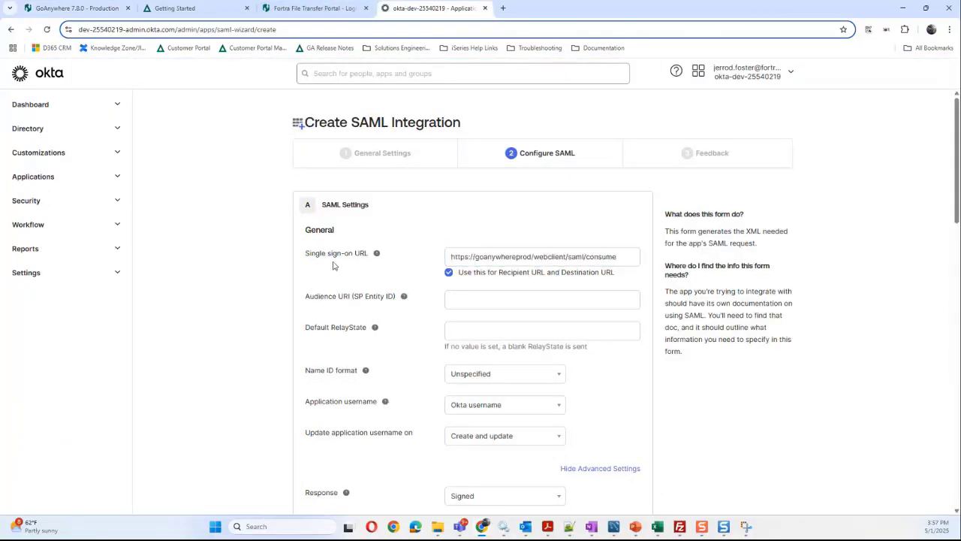
pyautogui.moveTo(378, 255)
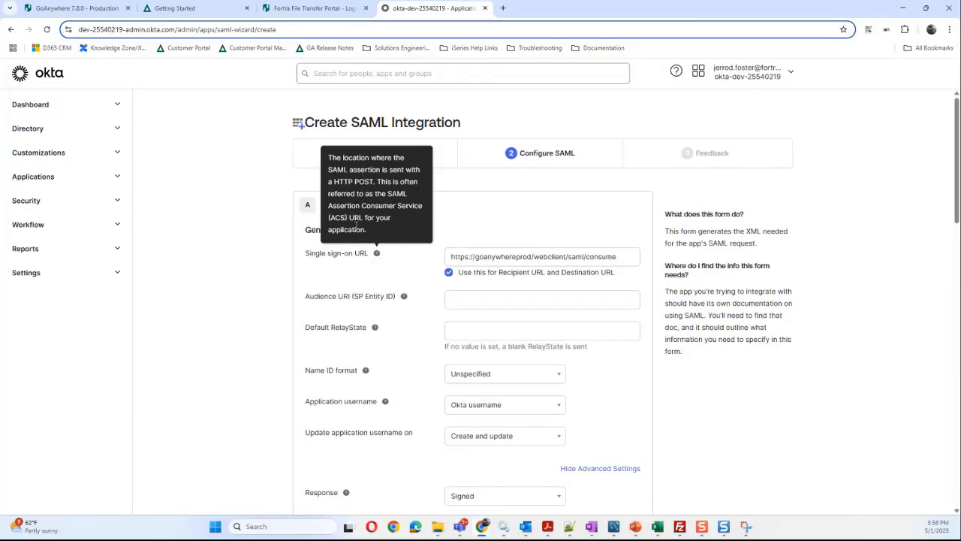
pyautogui.click(615, 259)
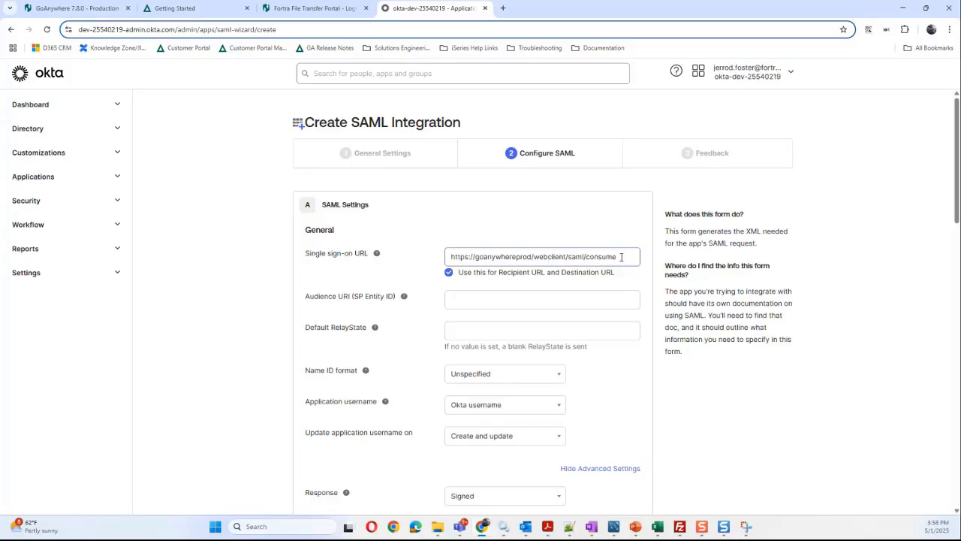
# Check the help for Audience URI and Default RelayState, and set the Default RelayState to xyz
pyautogui.scroll(-1, 248, 284)
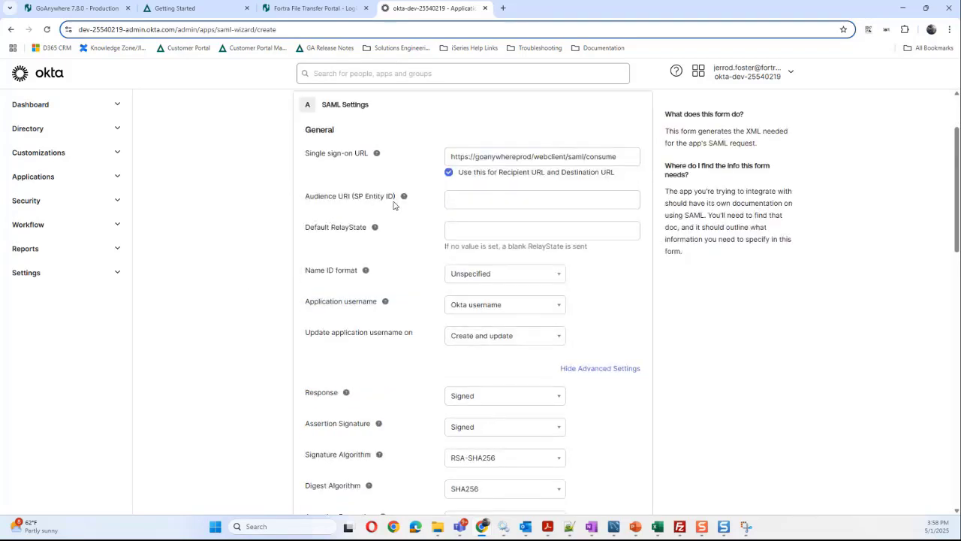
pyautogui.moveTo(403, 197)
pyautogui.moveTo(375, 228)
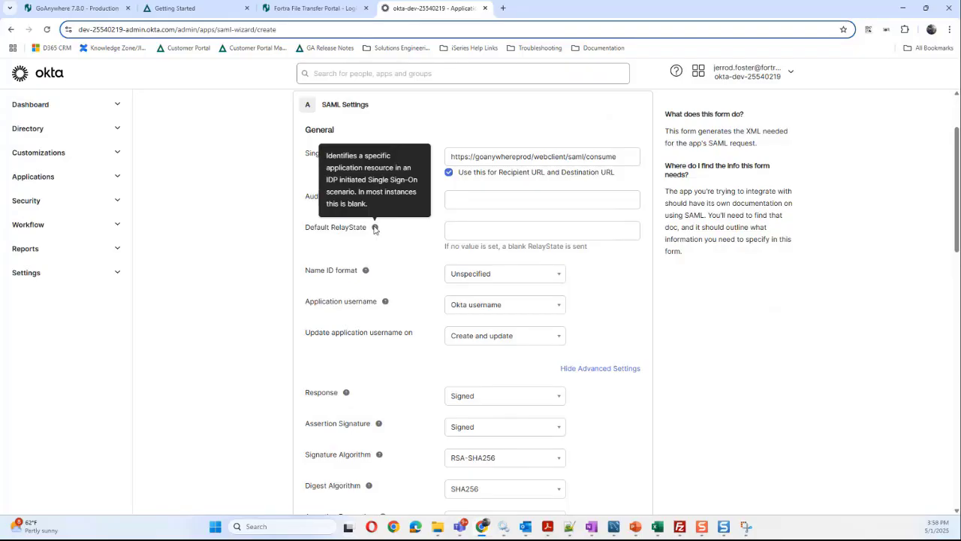
pyautogui.click(470, 233)
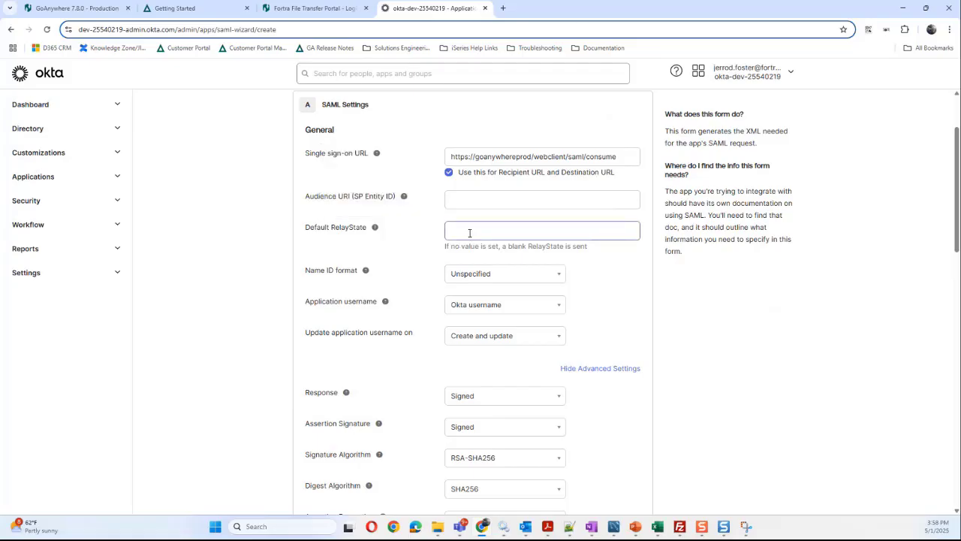
pyautogui.click(469, 232)
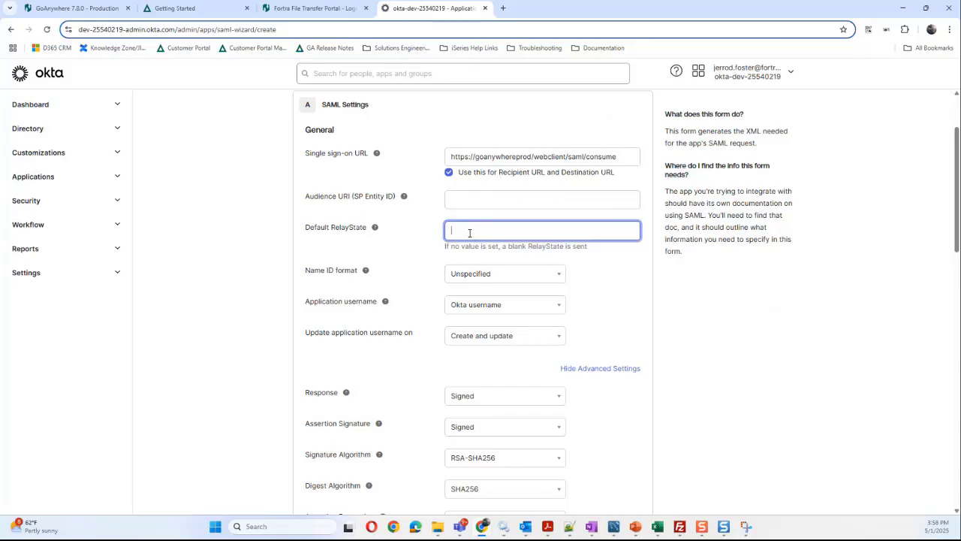
pyautogui.write('xyz')
pyautogui.click(248, 240)
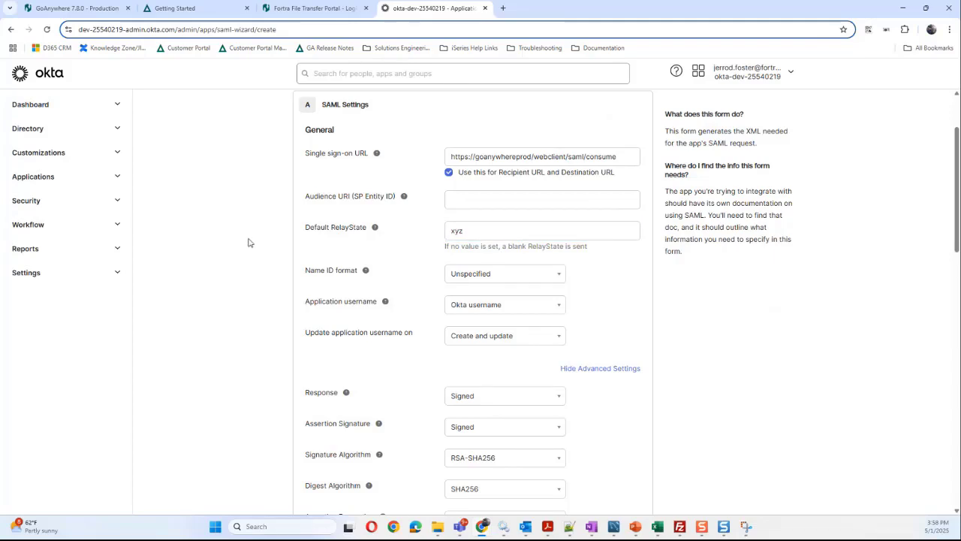
pyautogui.click(477, 198)
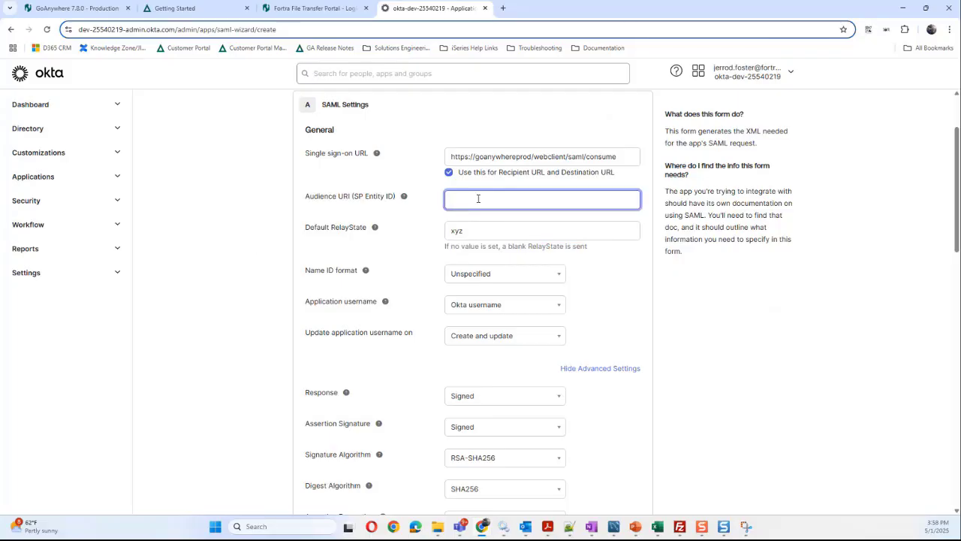
pyautogui.click(86, 7)
pyautogui.moveTo(376, 150); pyautogui.dragTo(282, 152)
pyautogui.hotkey('ctrl', 'c')
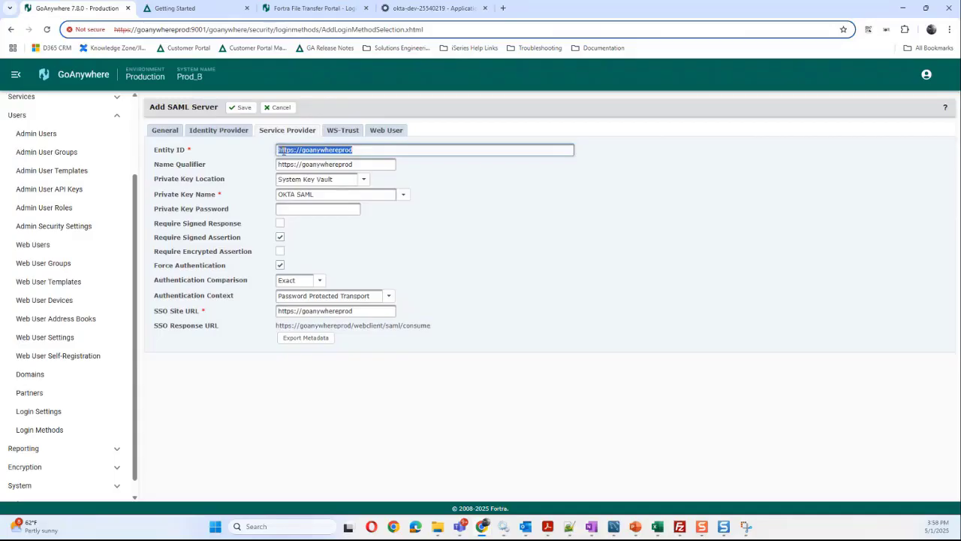
pyautogui.click(431, 7)
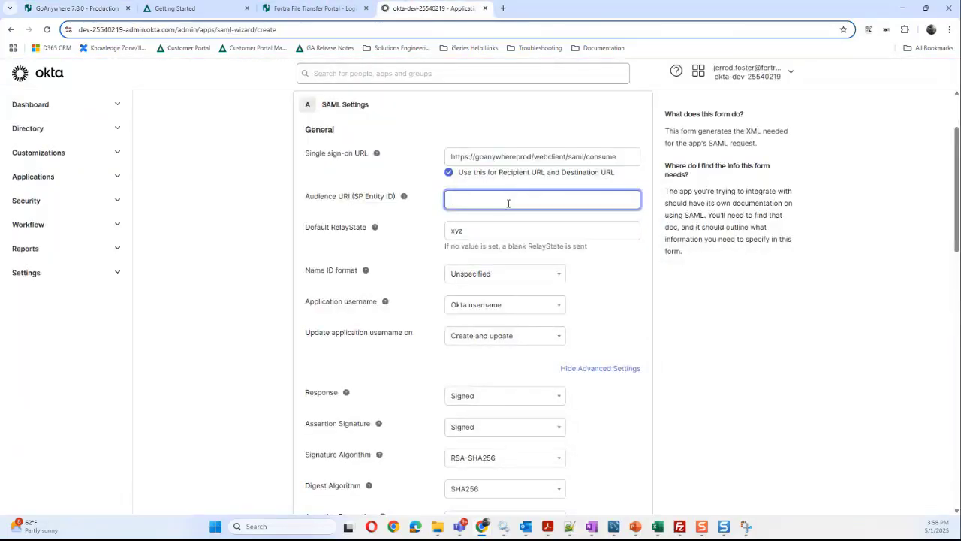
pyautogui.hotkey('ctrl', 'v')
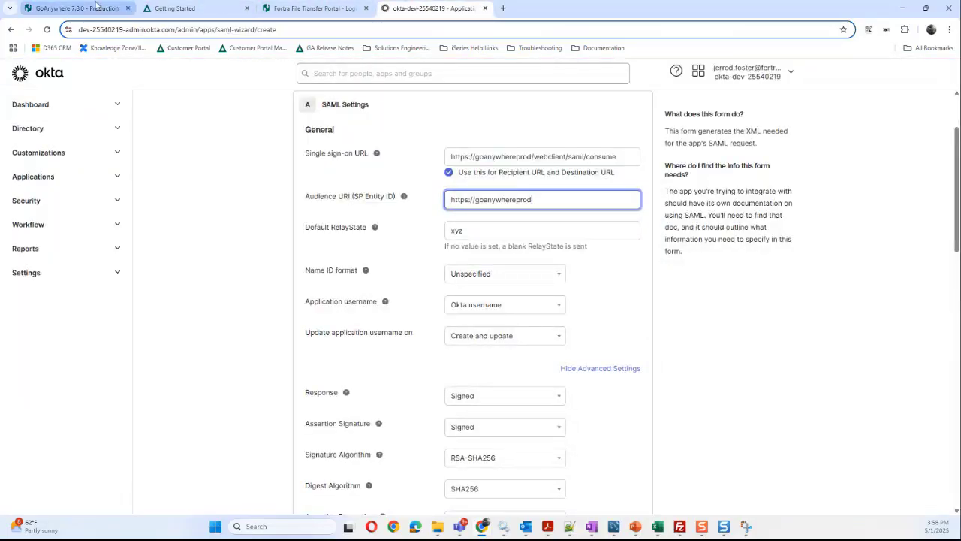
pyautogui.click(83, 8)
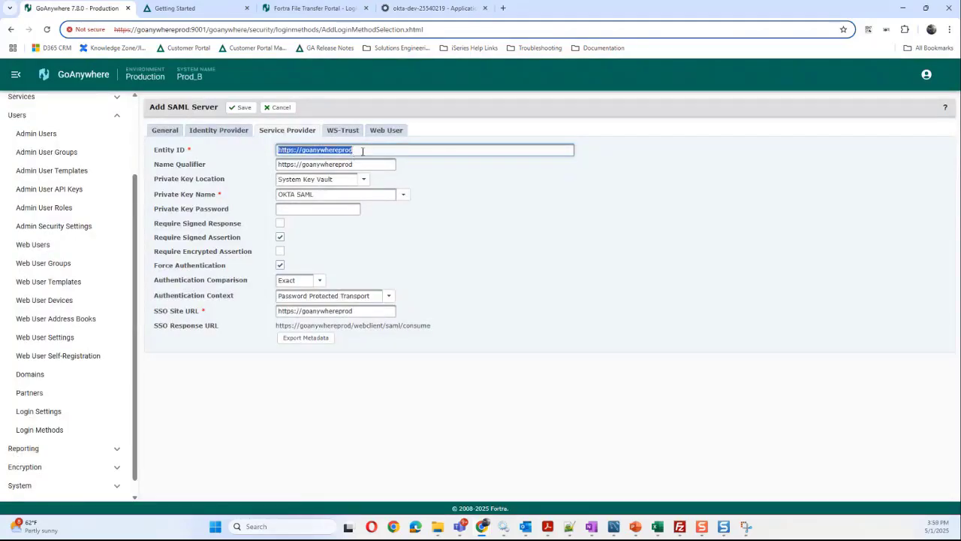
pyautogui.click(432, 8)
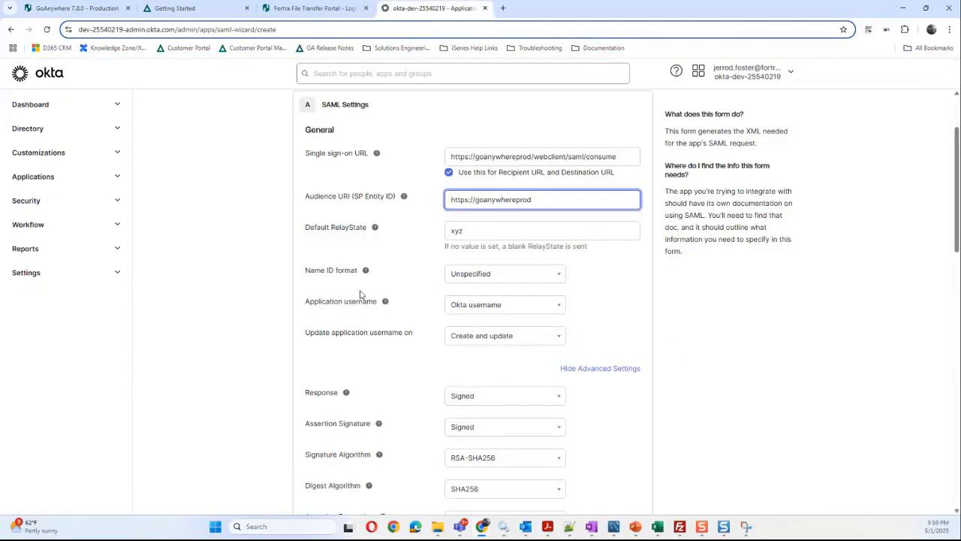
# Look over the available Application username formats without changing the selection
pyautogui.scroll(-1, 360, 294)
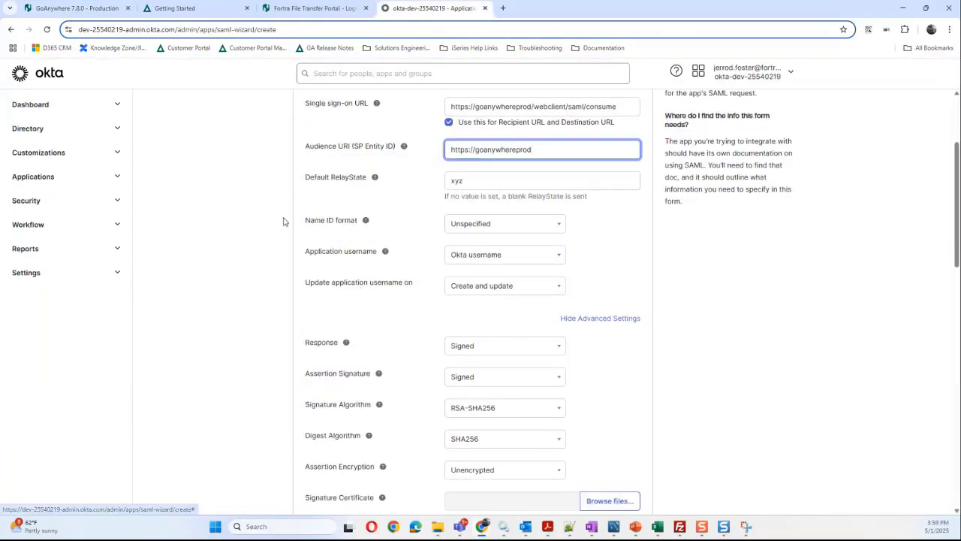
pyautogui.scroll(-1, 265, 216)
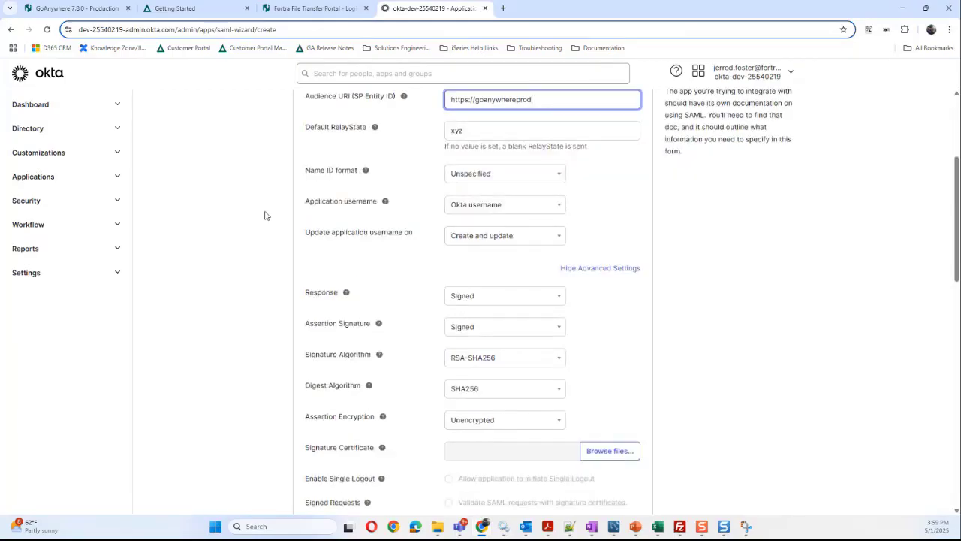
pyautogui.click(546, 212)
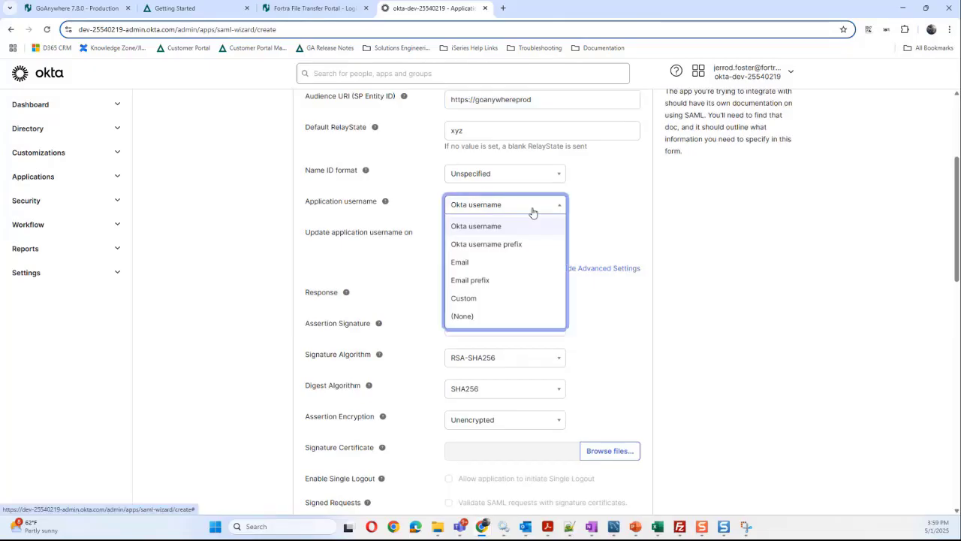
pyautogui.click(237, 213)
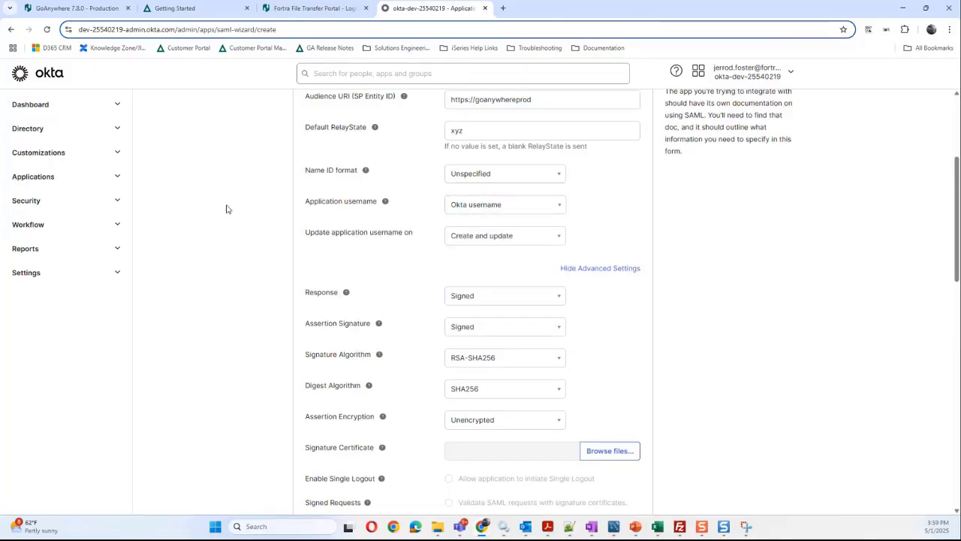
# Check the Response and Assertion Signature settings in Okta, and enable Require Signed Response in GoAnywhere's service provider settings
pyautogui.scroll(-1, 245, 249)
pyautogui.scroll(-1, 245, 249)
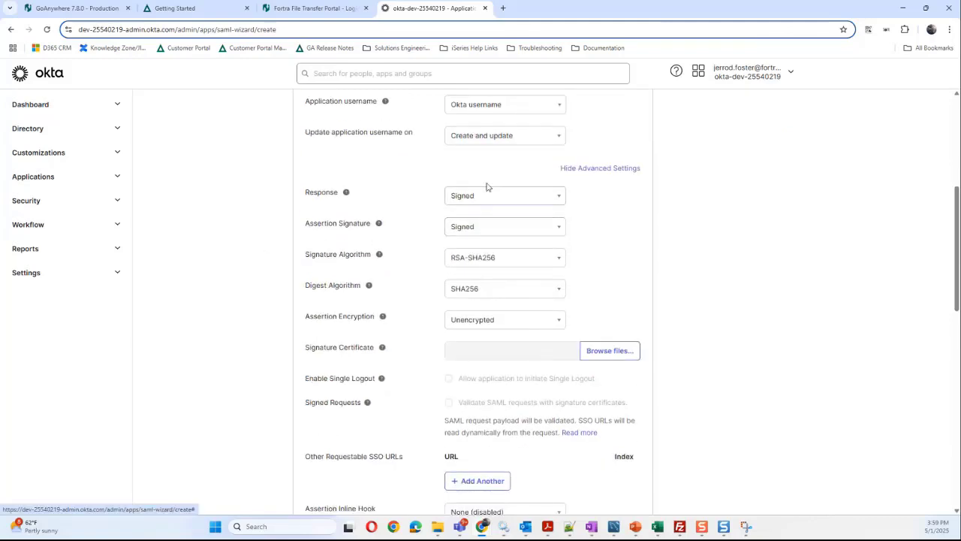
pyautogui.click(90, 7)
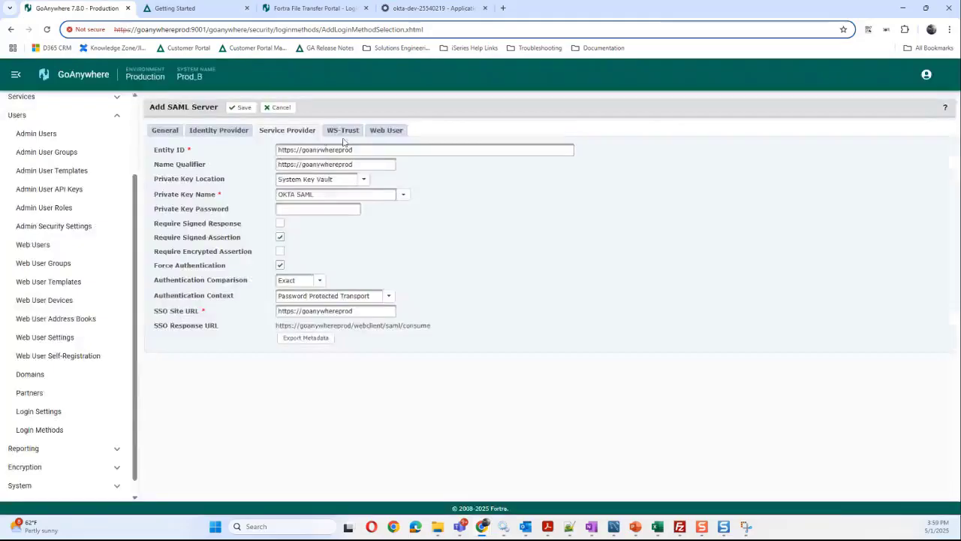
pyautogui.click(281, 223)
# Compare Okta's Assertion Encryption options with GoAnywhere's Require Encrypted Assertion option, without changing either selection
pyautogui.click(432, 8)
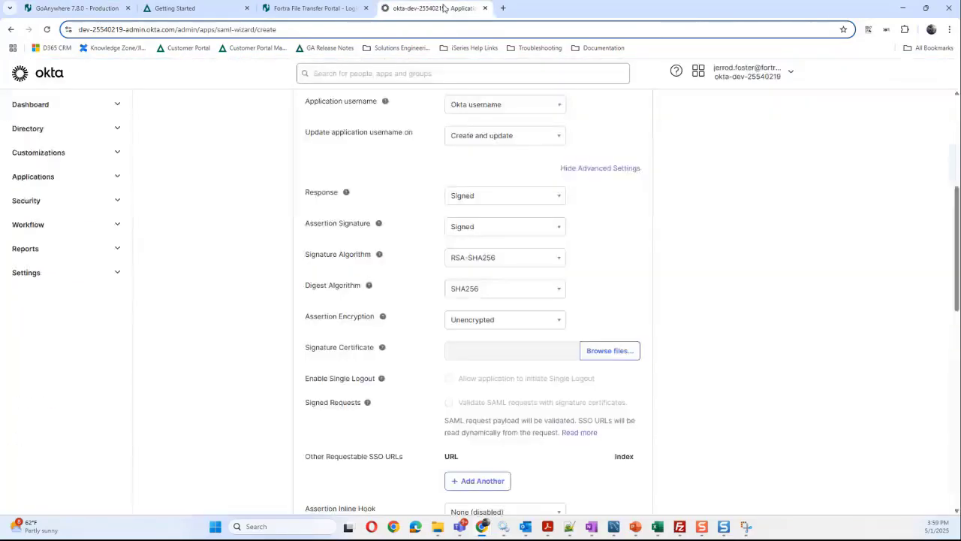
pyautogui.scroll(-1, 316, 216)
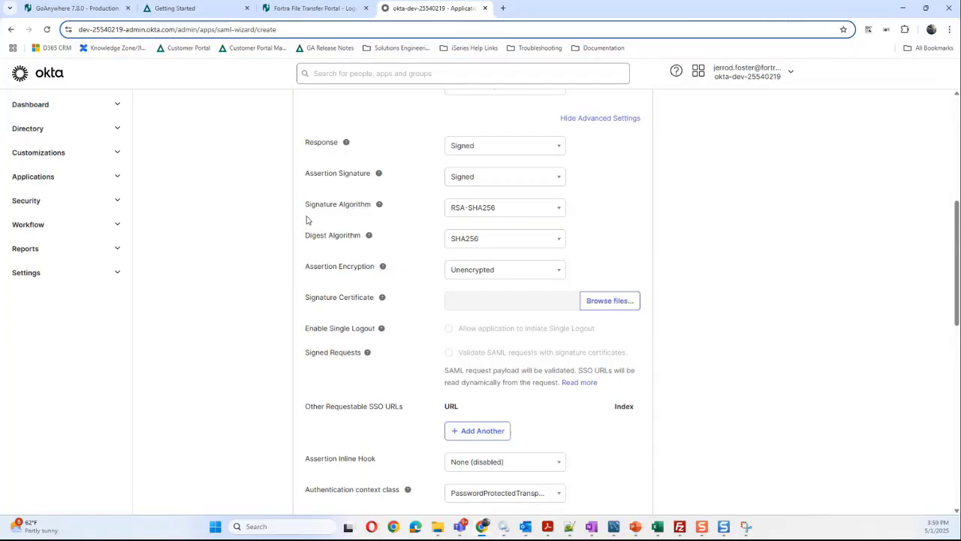
pyautogui.click(499, 277)
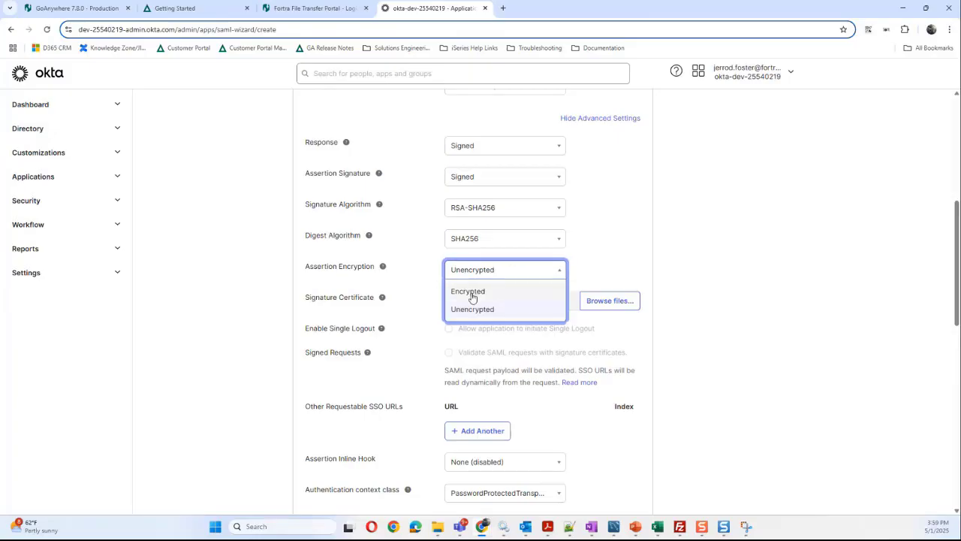
pyautogui.click(614, 305)
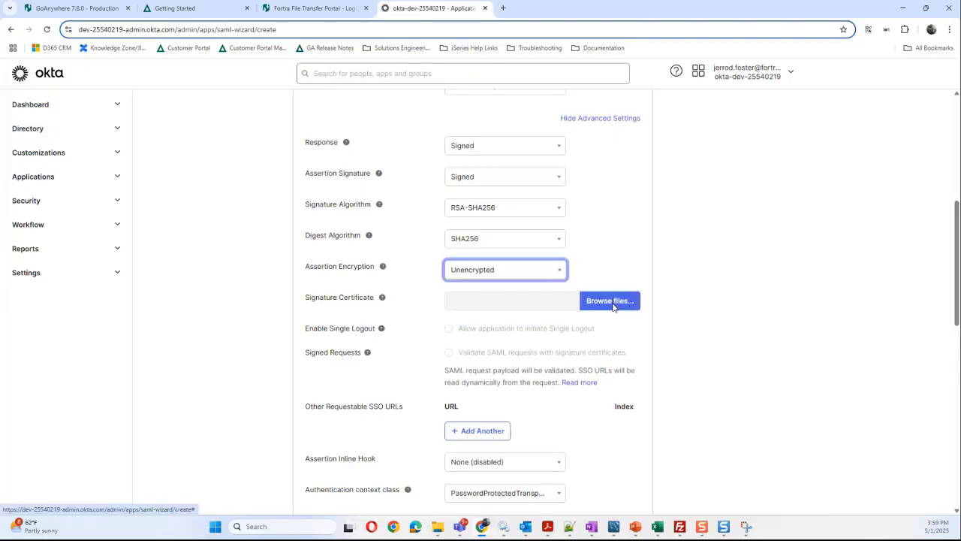
pyautogui.click(76, 8)
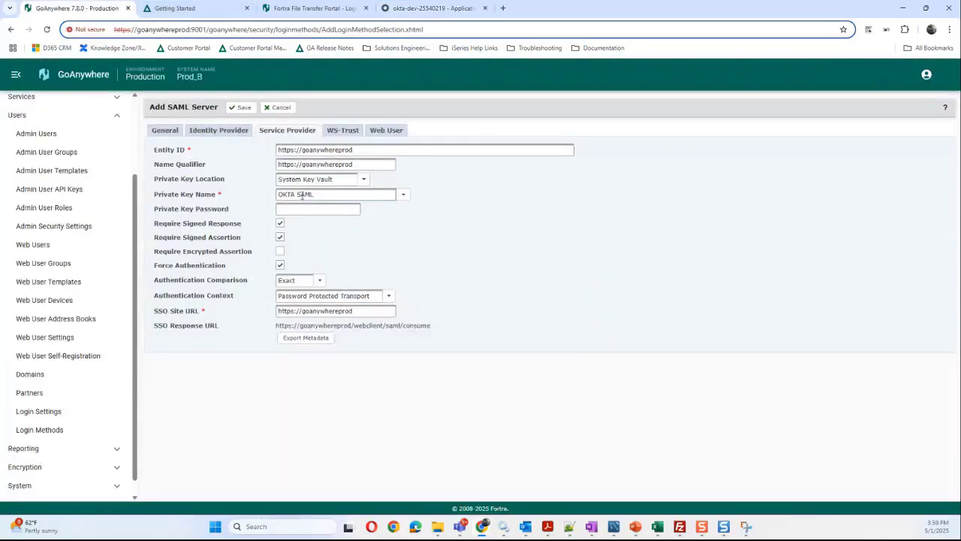
pyautogui.click(280, 250)
pyautogui.click(280, 251)
# Look over Okta's remaining advanced SAML settings and the optional attribute statement fields without entering anything
pyautogui.click(431, 8)
pyautogui.scroll(-2, 290, 293)
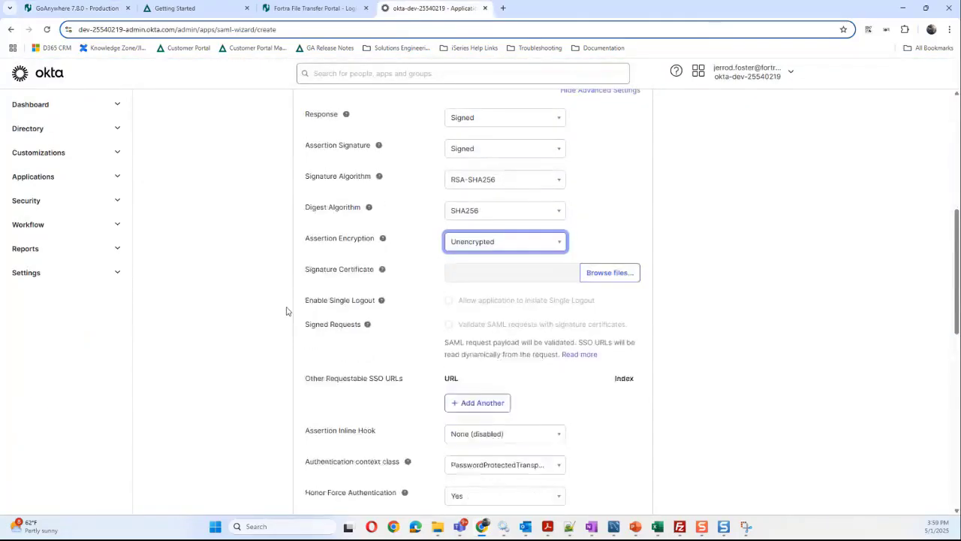
pyautogui.scroll(-1, 293, 265)
pyautogui.scroll(-2, 294, 265)
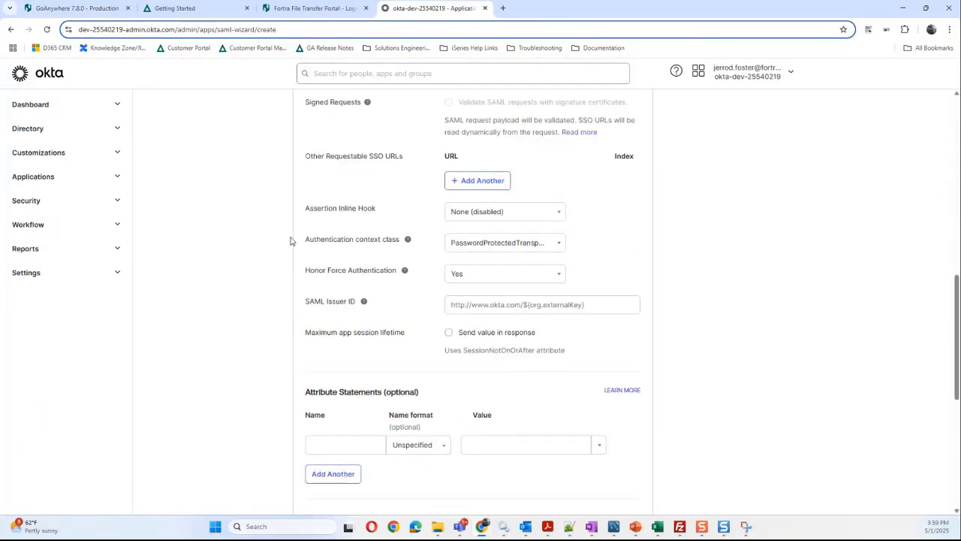
pyautogui.scroll(-1, 291, 240)
pyautogui.scroll(-2, 291, 241)
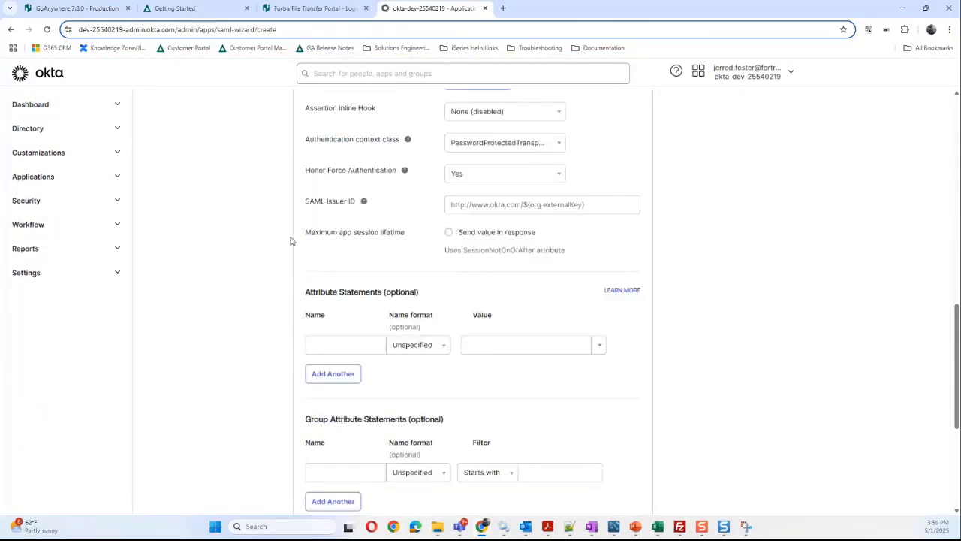
pyautogui.scroll(-1, 291, 240)
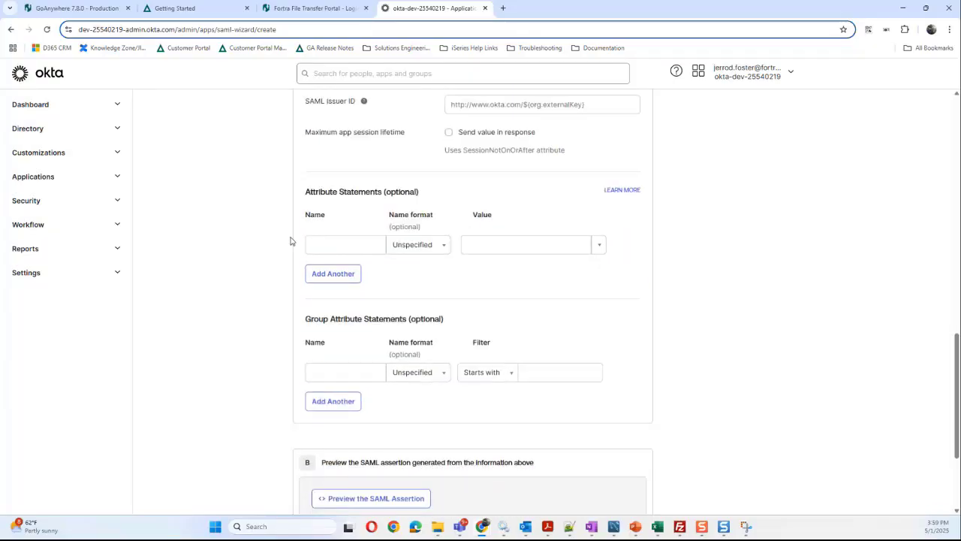
pyautogui.click(338, 243)
pyautogui.click(423, 275)
pyautogui.click(373, 240)
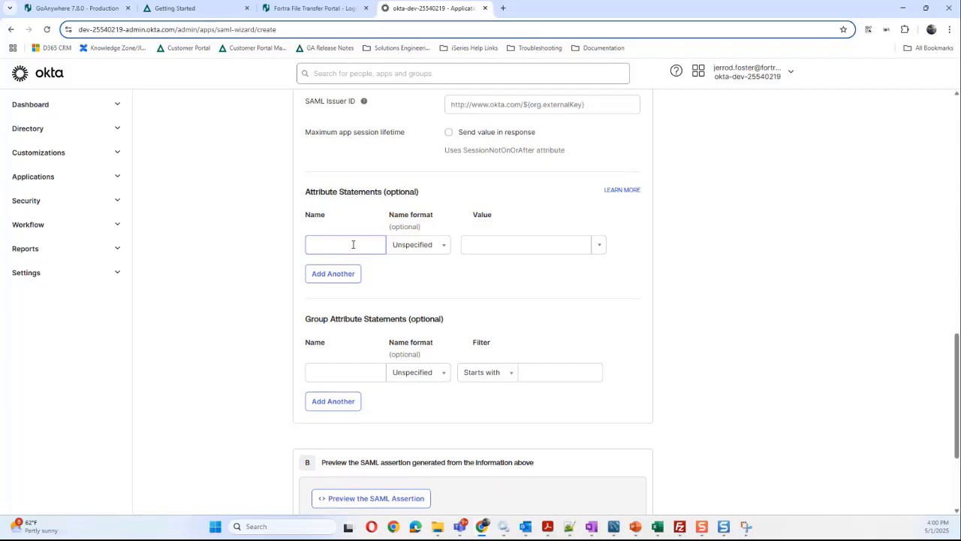
# Examine the attribute mapping fields that Create User Automatically offers in GoAnywhere's Web User settings, leaving the option off
pyautogui.click(83, 9)
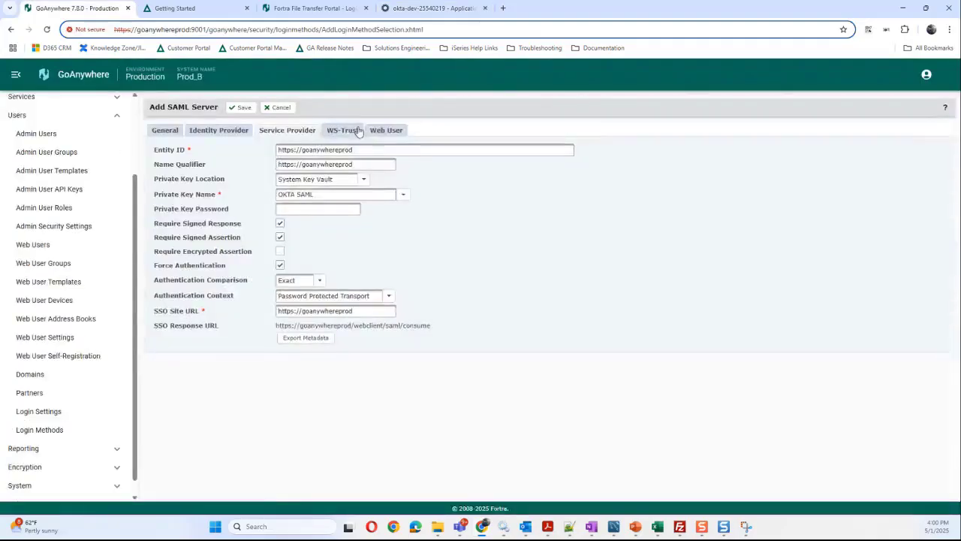
pyautogui.click(386, 130)
pyautogui.click(259, 255)
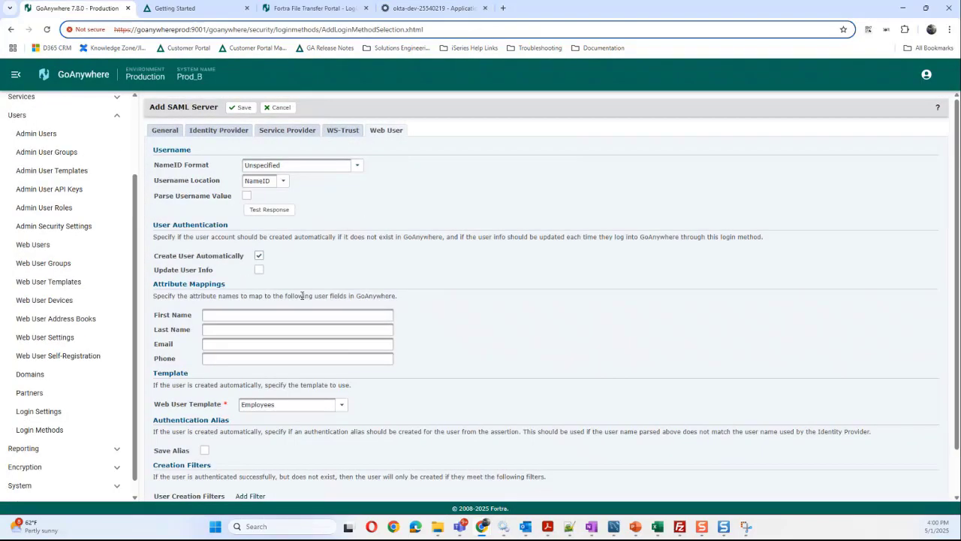
pyautogui.click(229, 315)
pyautogui.press('Tab')
pyautogui.press('Tab')
pyautogui.press('Tab')
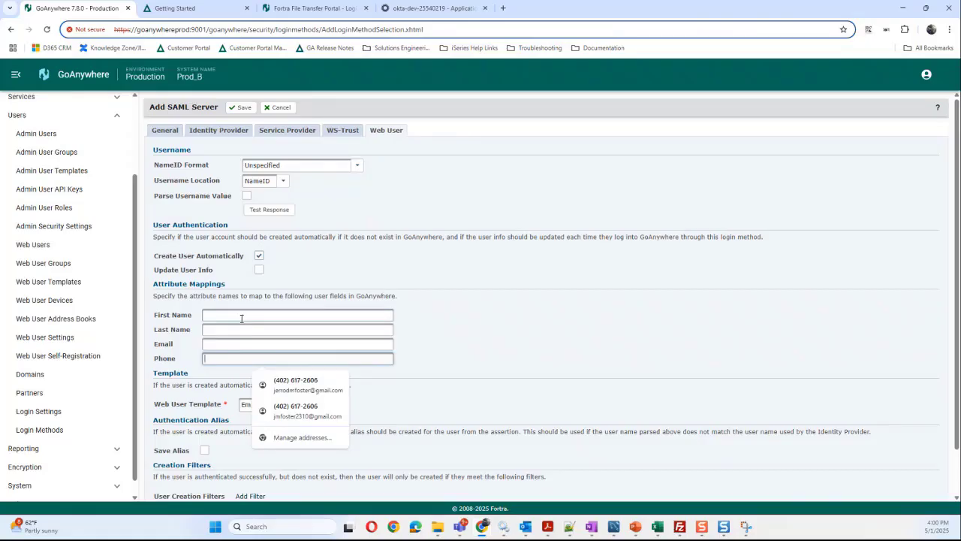
pyautogui.click(539, 332)
pyautogui.click(260, 258)
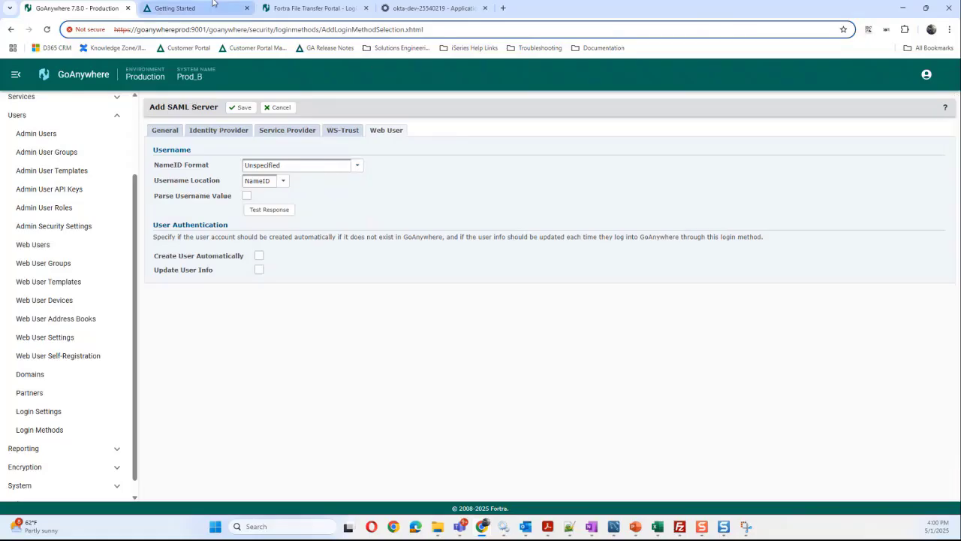
# Review the whole Okta SAML configuration, leave the attribute statements empty, and continue to the Feedback stage
pyautogui.click(430, 8)
pyautogui.scroll(-3, 178, 341)
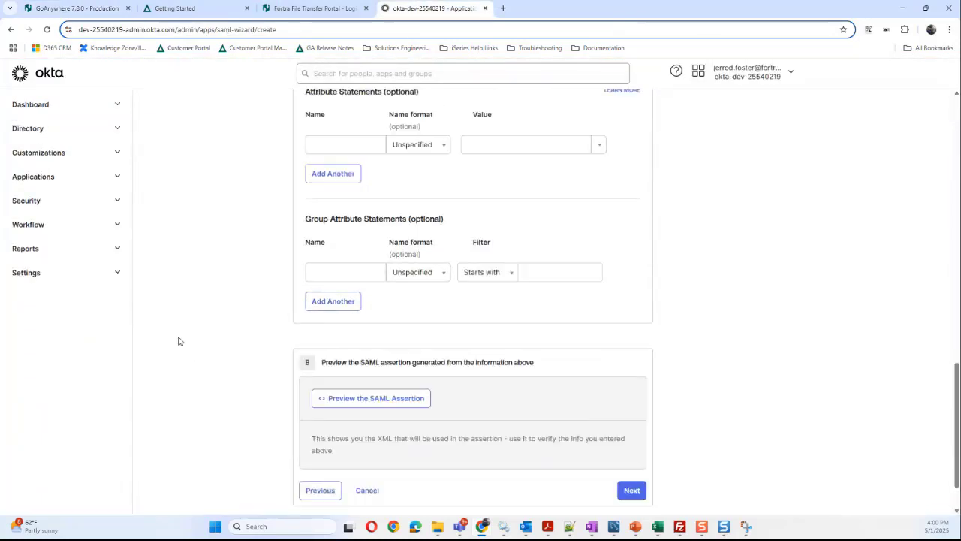
pyautogui.scroll(10, 178, 341)
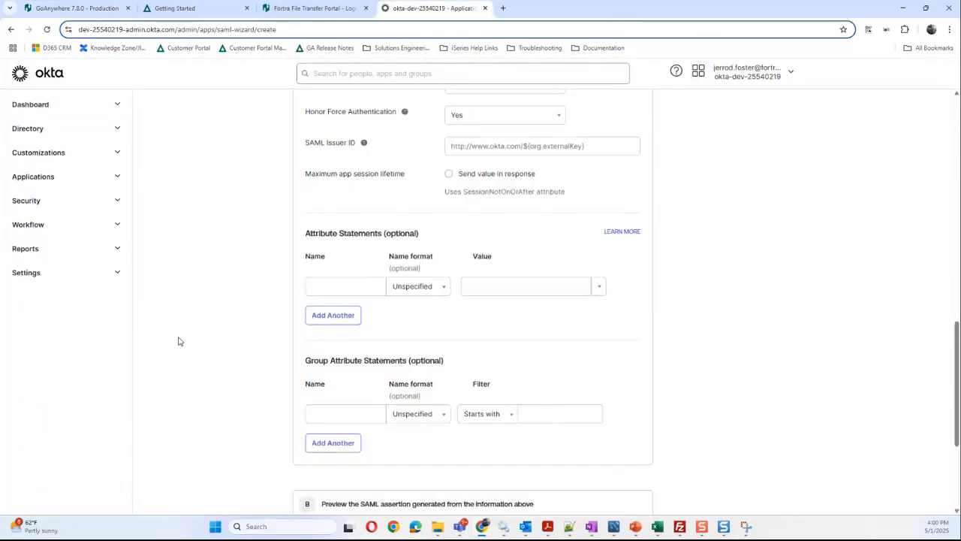
pyautogui.scroll(10, 178, 341)
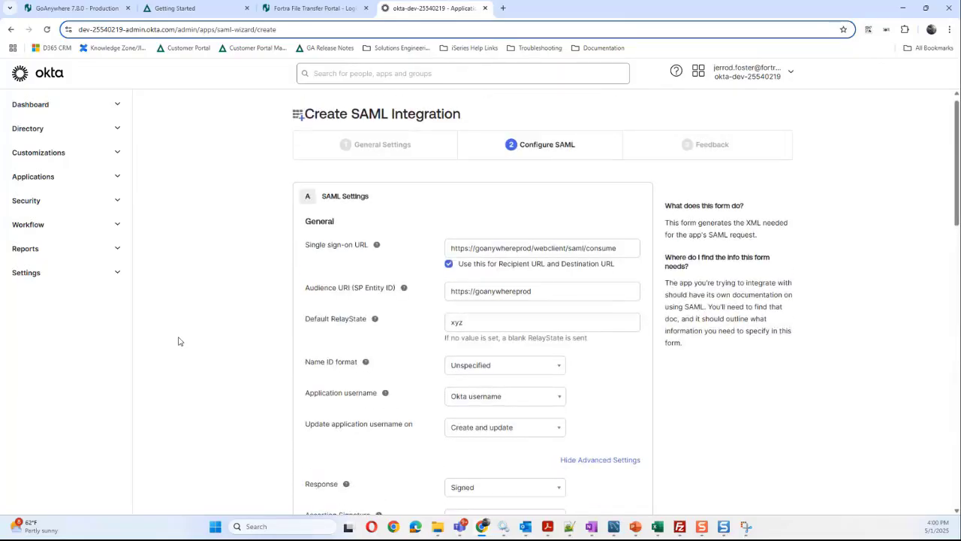
pyautogui.scroll(-8, 178, 340)
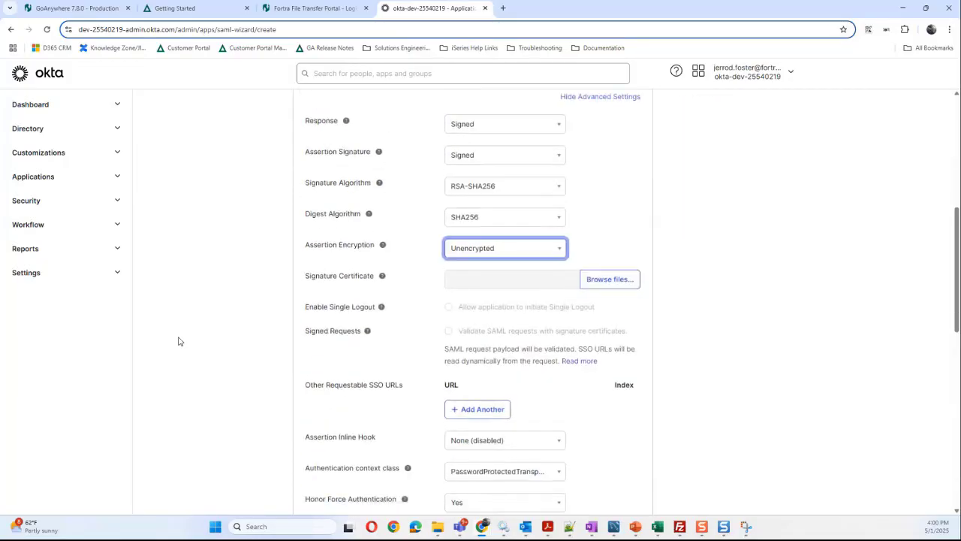
pyautogui.scroll(-1, 178, 341)
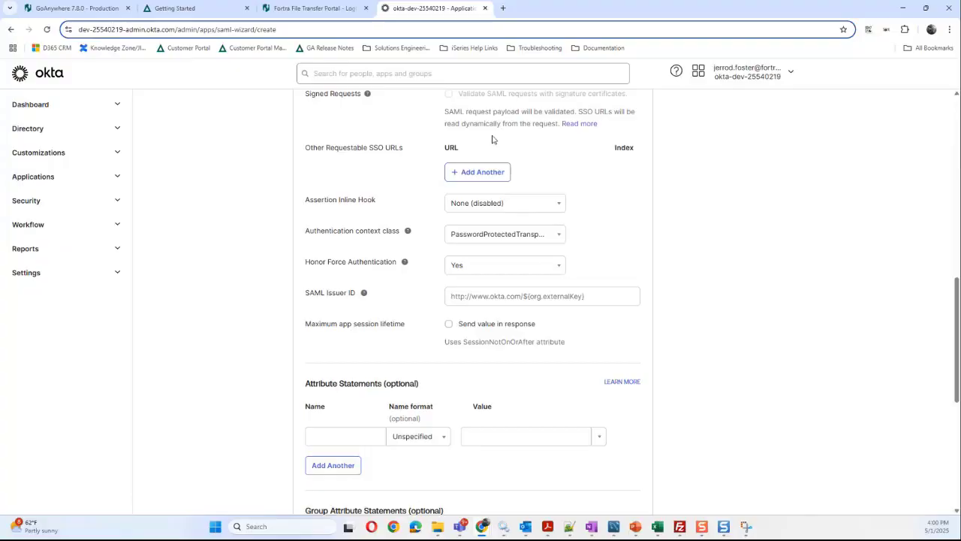
pyautogui.scroll(-4, 241, 260)
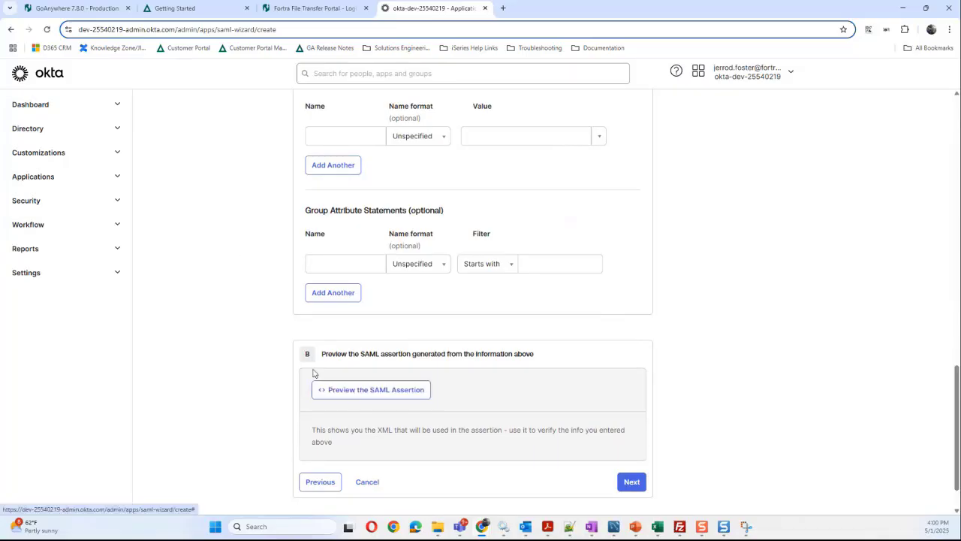
pyautogui.scroll(-1, 379, 364)
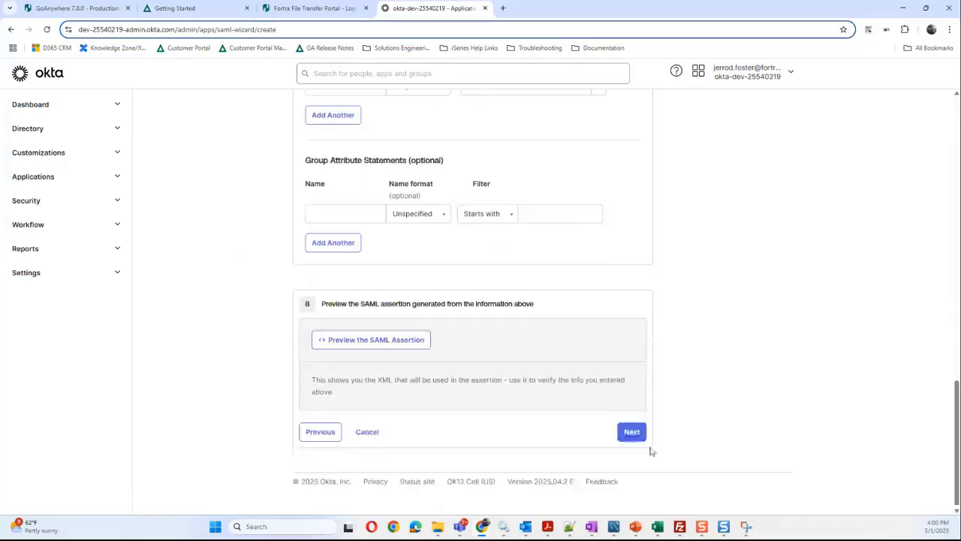
pyautogui.click(631, 431)
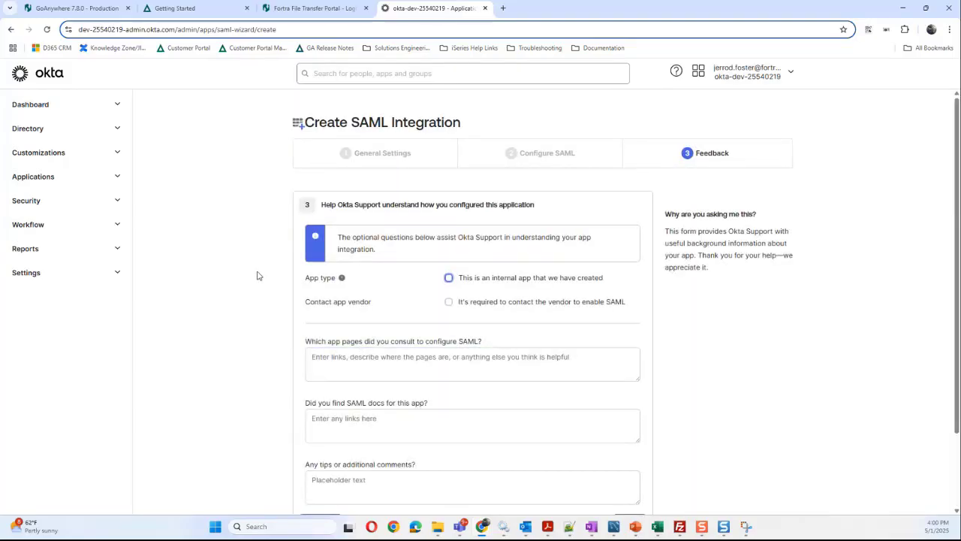
# Finish creating the Okta SAML integration without answering the optional feedback questions
pyautogui.scroll(-2, 258, 276)
pyautogui.scroll(2, 519, 432)
pyautogui.scroll(-2, 533, 401)
pyautogui.click(618, 434)
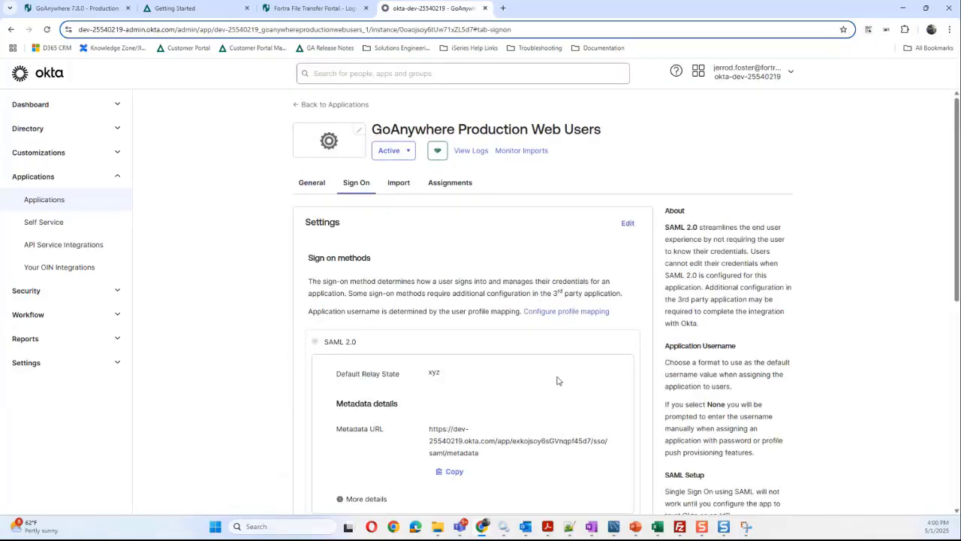
# Expand the app's SAML 2.0 metadata details and examine the sign-on URL, sign-out URL, issuer and signing certificate
pyautogui.scroll(-2, 378, 251)
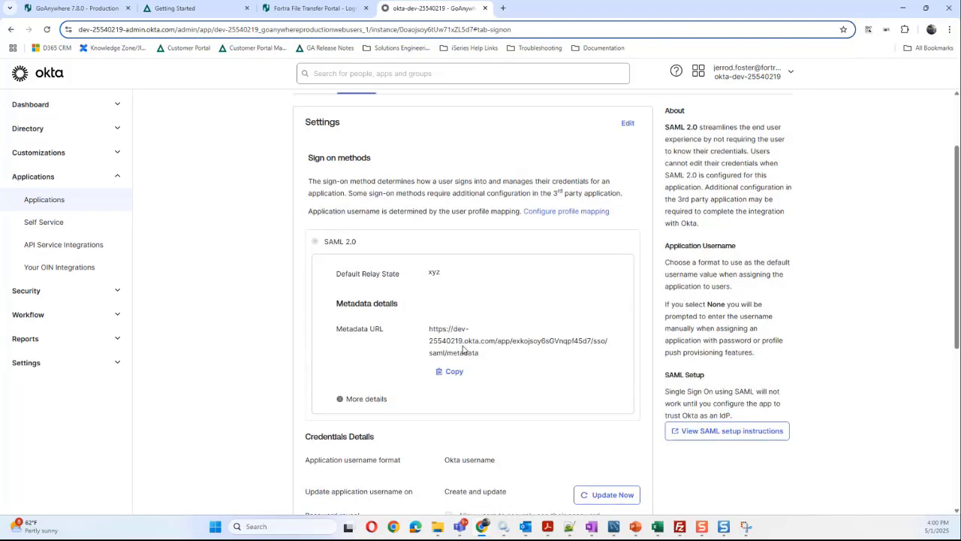
pyautogui.click(366, 398)
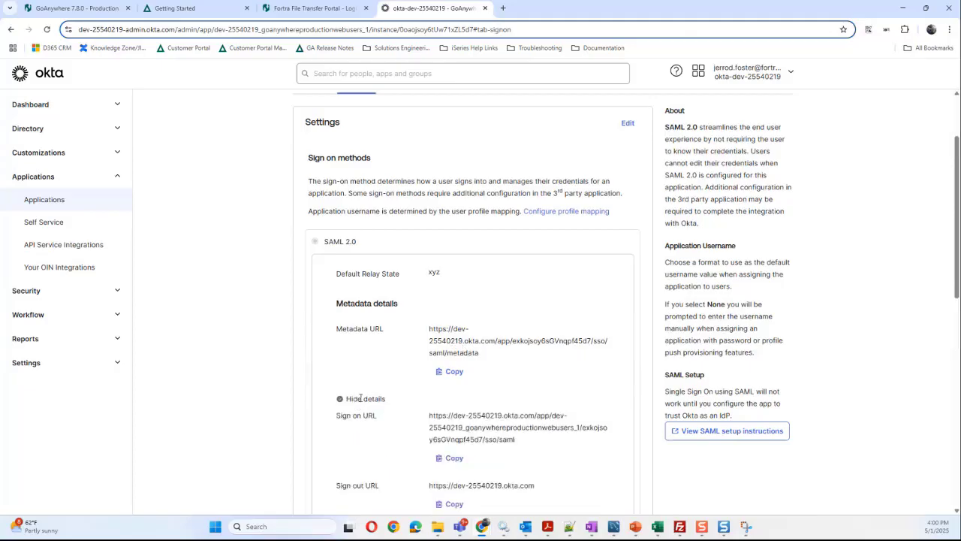
pyautogui.scroll(-3, 360, 398)
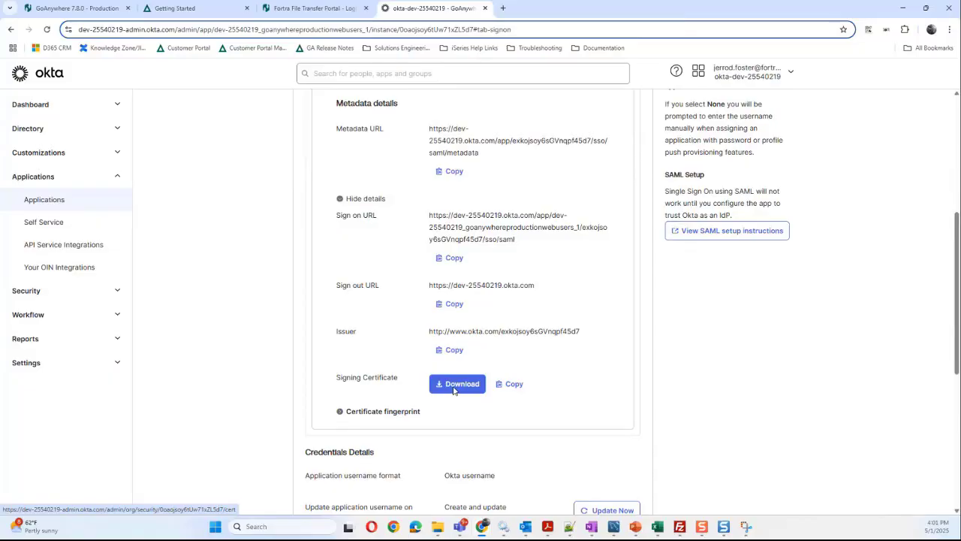
pyautogui.scroll(2, 344, 323)
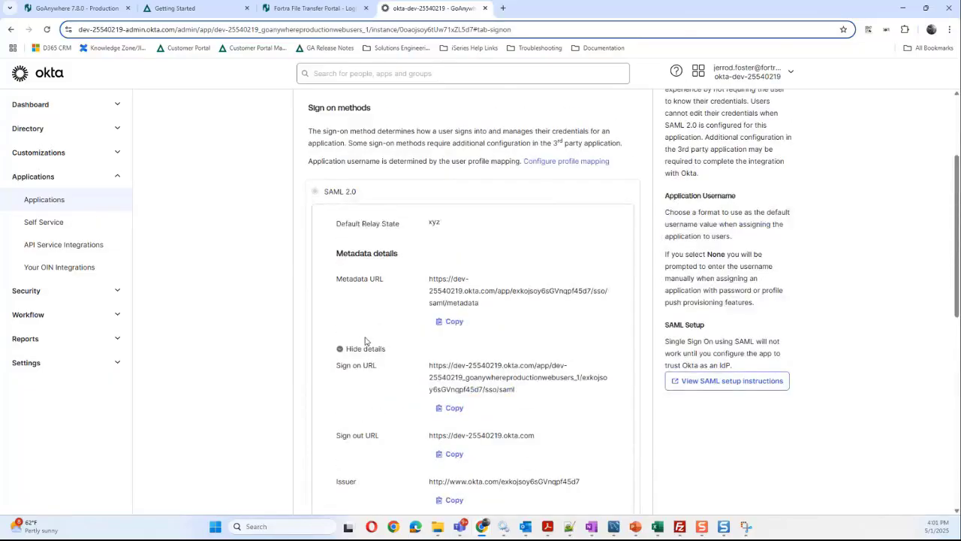
pyautogui.scroll(-1, 366, 342)
pyautogui.scroll(-1, 366, 339)
pyautogui.scroll(-2, 365, 340)
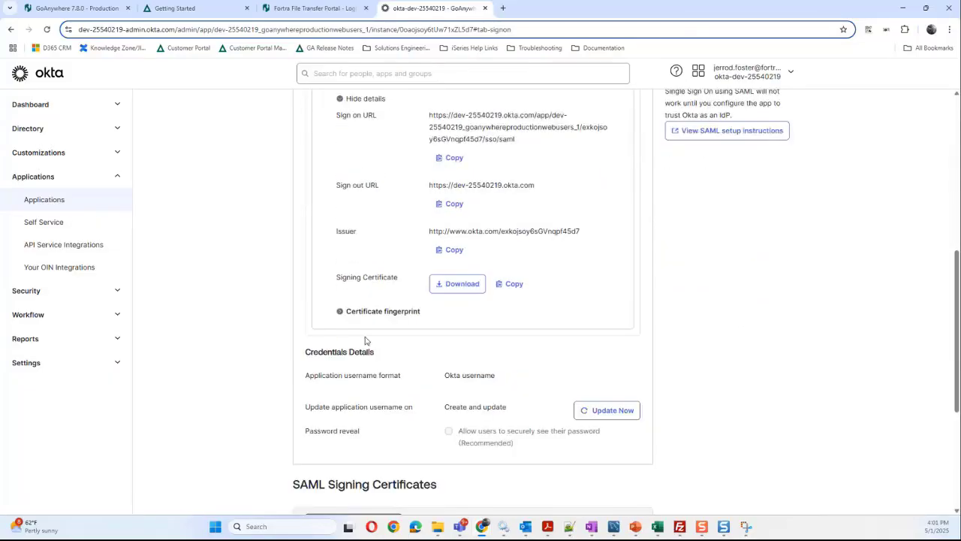
pyautogui.scroll(1, 372, 316)
pyautogui.scroll(-1, 377, 300)
pyautogui.scroll(3, 392, 310)
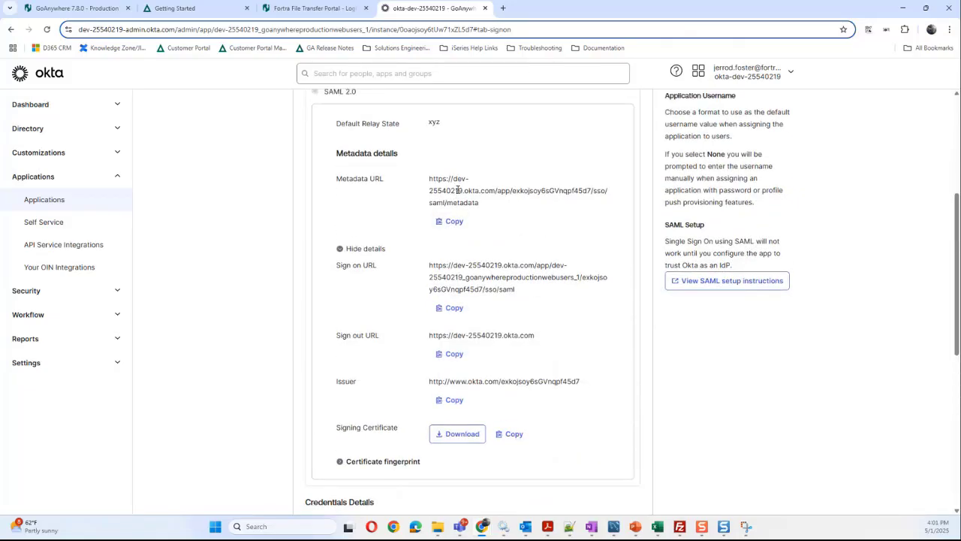
# Copy the app's Metadata URL from the SAML 2.0 sign-on details and open it in a new browser tab
pyautogui.moveTo(428, 178); pyautogui.dragTo(483, 210)
pyautogui.hotkey('ctrl', 'c')
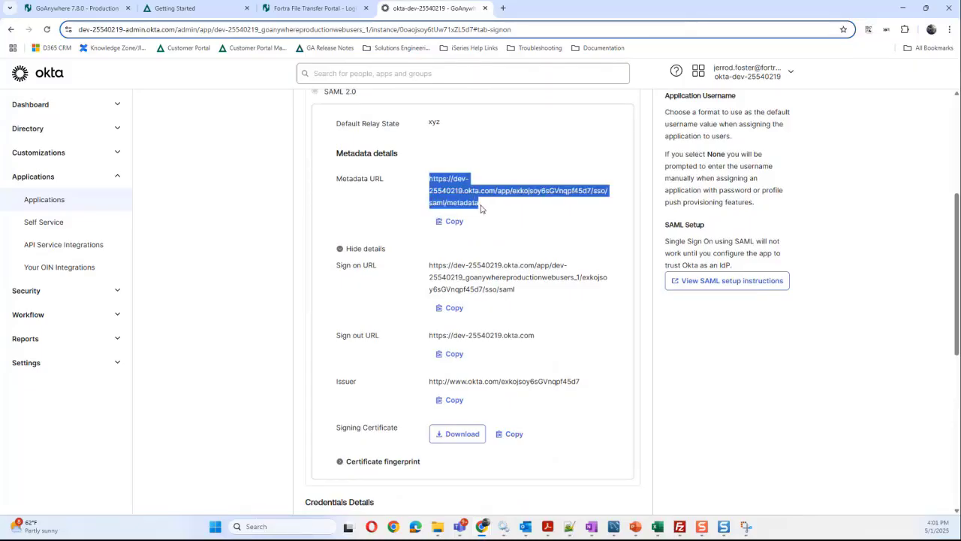
pyautogui.click(502, 8)
pyautogui.hotkey('ctrl', 'v')
pyautogui.press('Return')
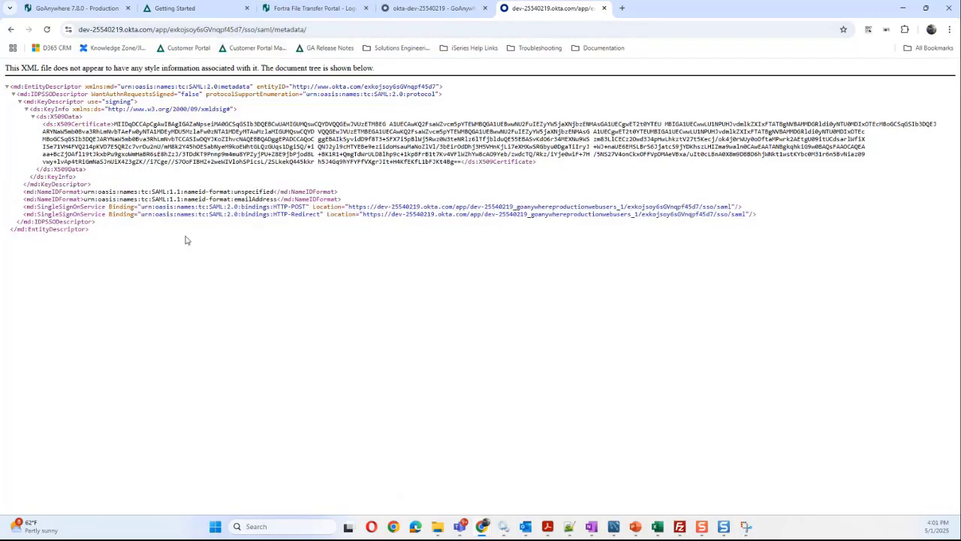
# Save the Okta metadata page as oktaFederationMetadata.xml in the Downloads folder
pyautogui.rightClick(105, 170)
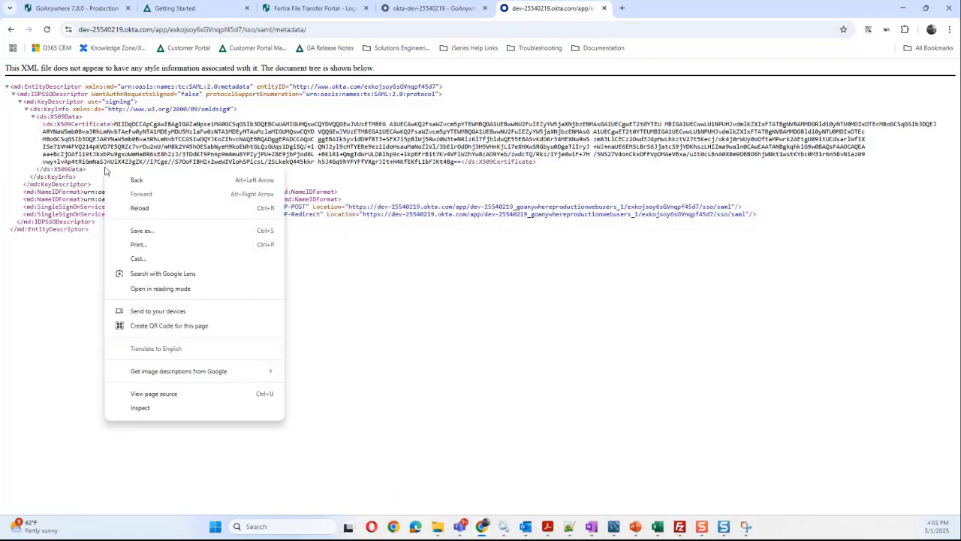
pyautogui.click(160, 229)
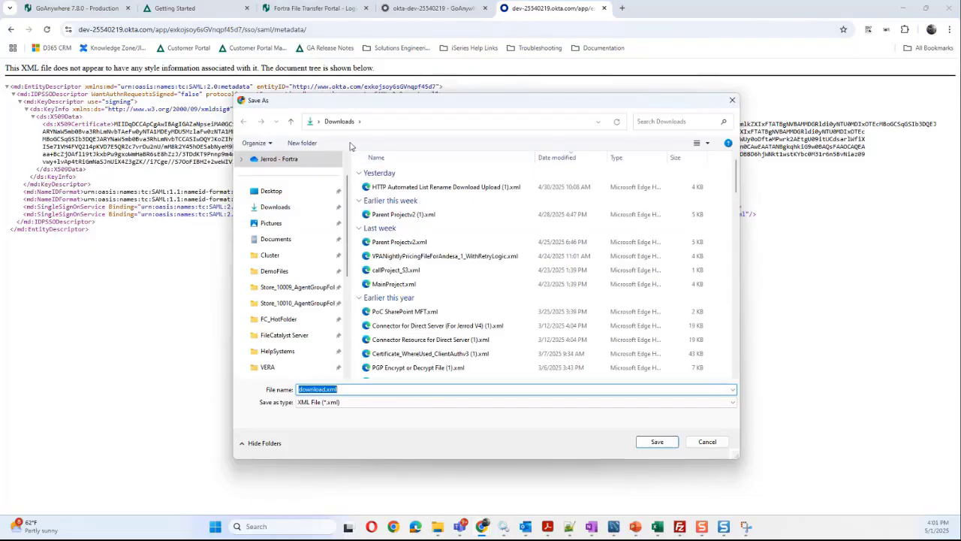
pyautogui.moveTo(362, 105); pyautogui.dragTo(386, 129)
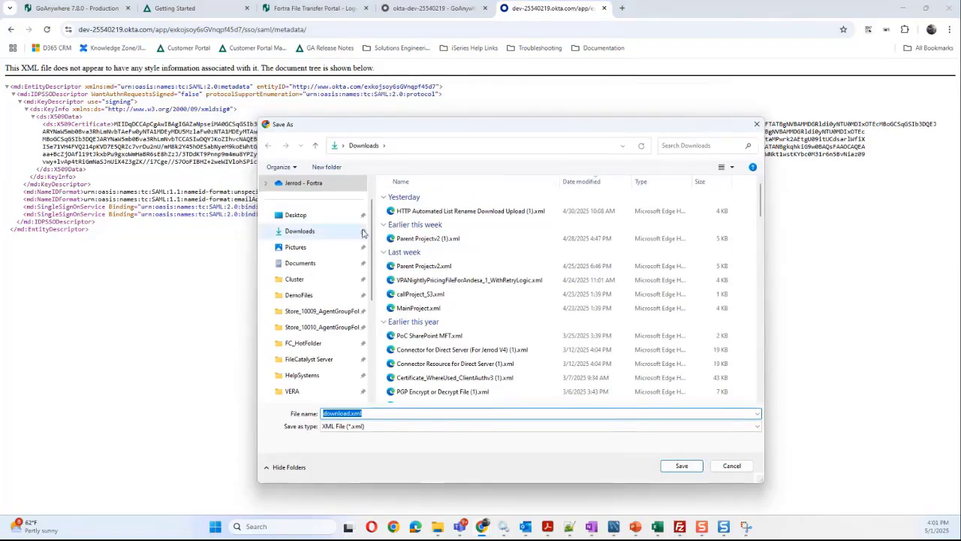
pyautogui.click(301, 230)
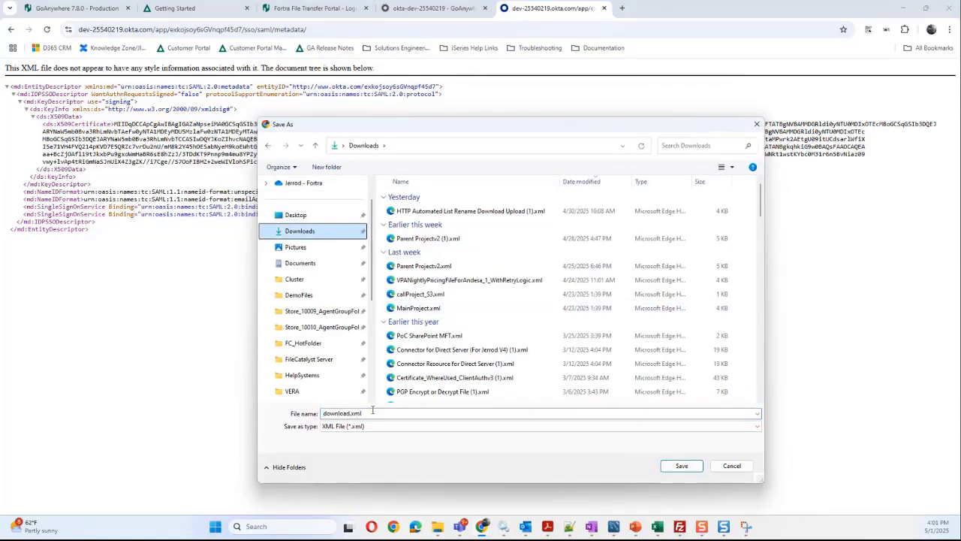
pyautogui.click(350, 414)
pyautogui.doubleClick(342, 414)
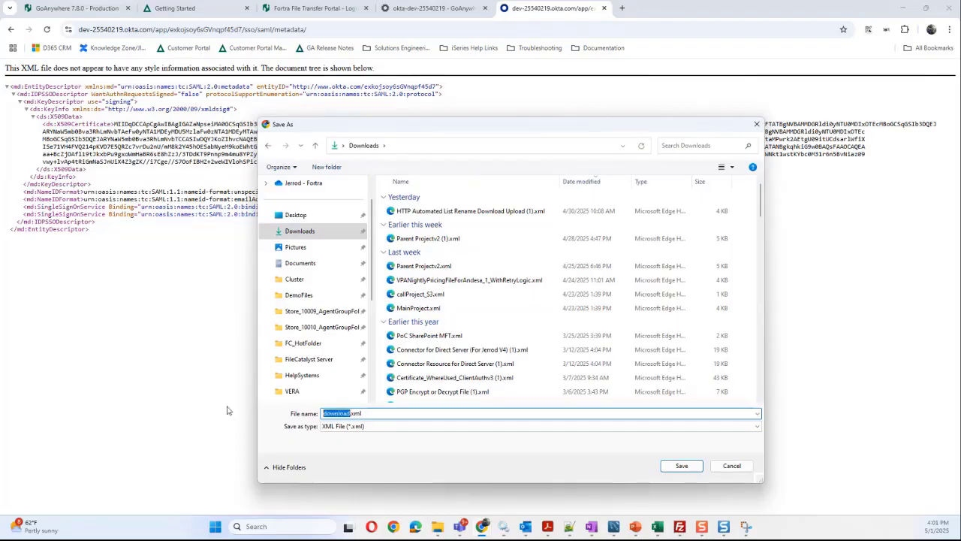
pyautogui.write('oktaFederation')
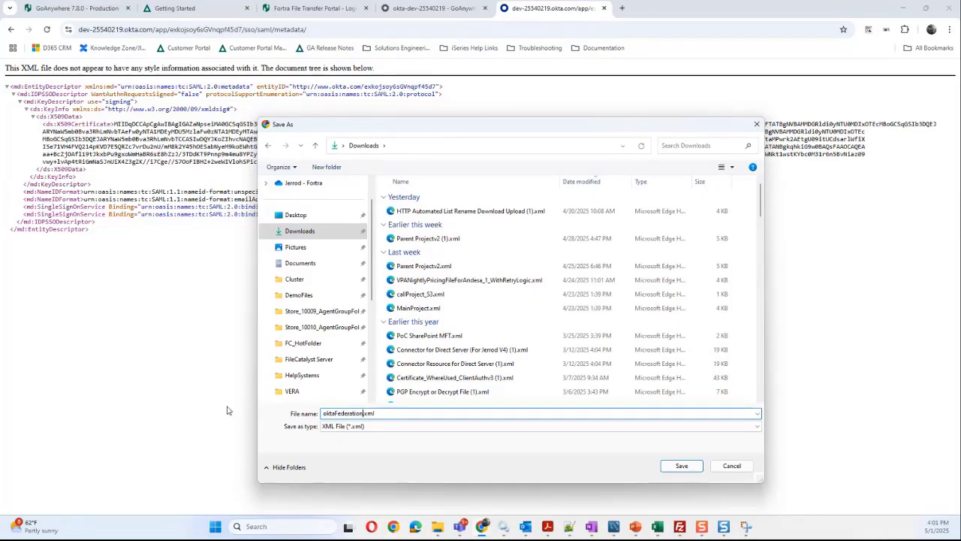
pyautogui.write('Metadata')
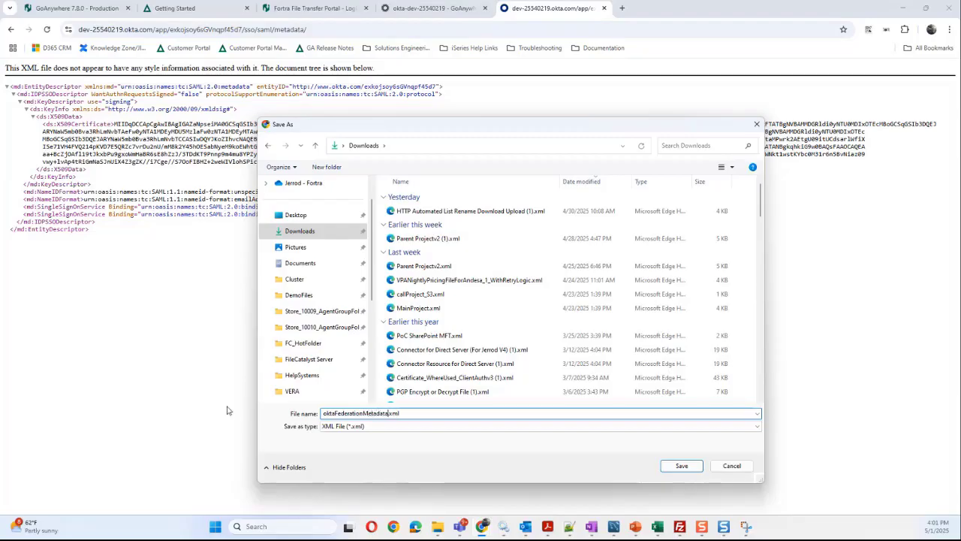
pyautogui.press('Return')
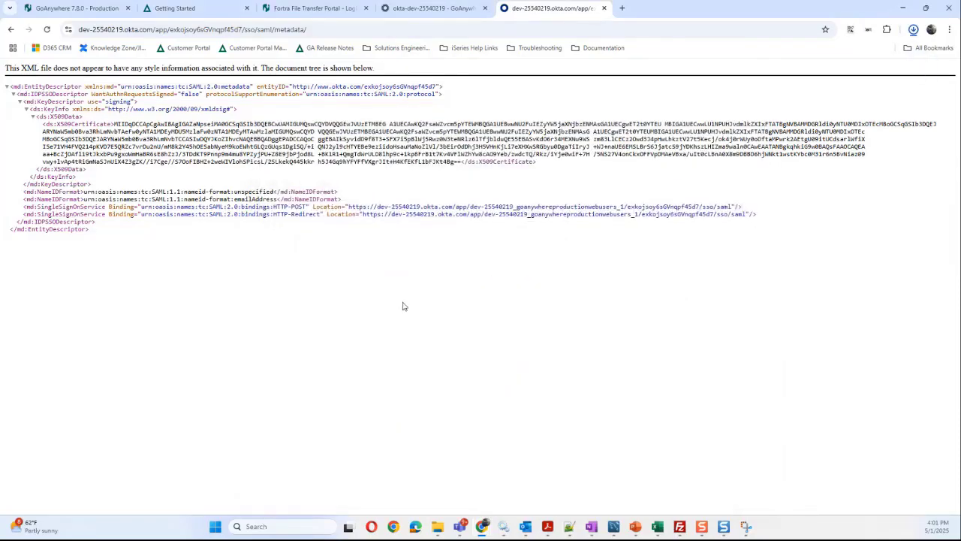
# Import oktaFederationMetadata.xml as the identity provider metadata in GoAnywhere's new SAML server, with System Key Vault as the trusted certificate location
pyautogui.click(66, 6)
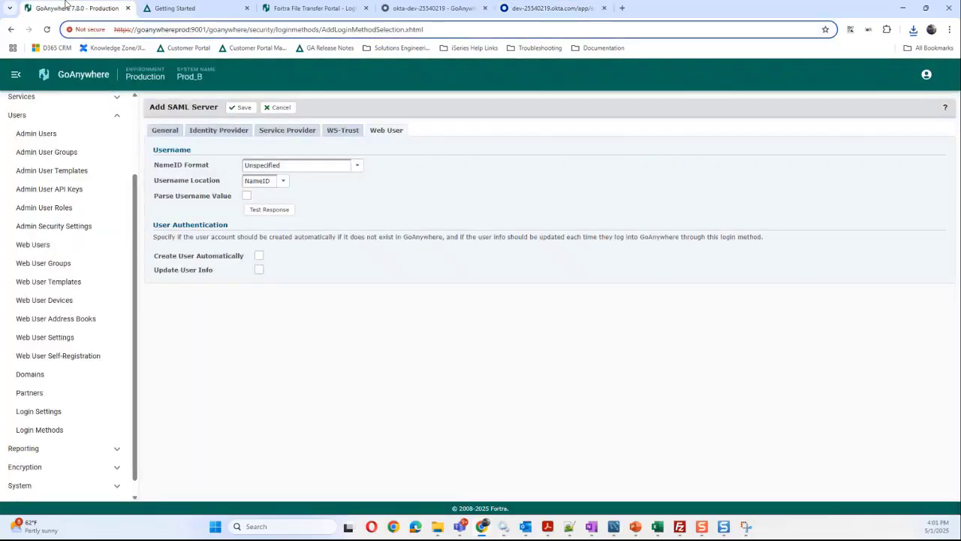
pyautogui.click(207, 133)
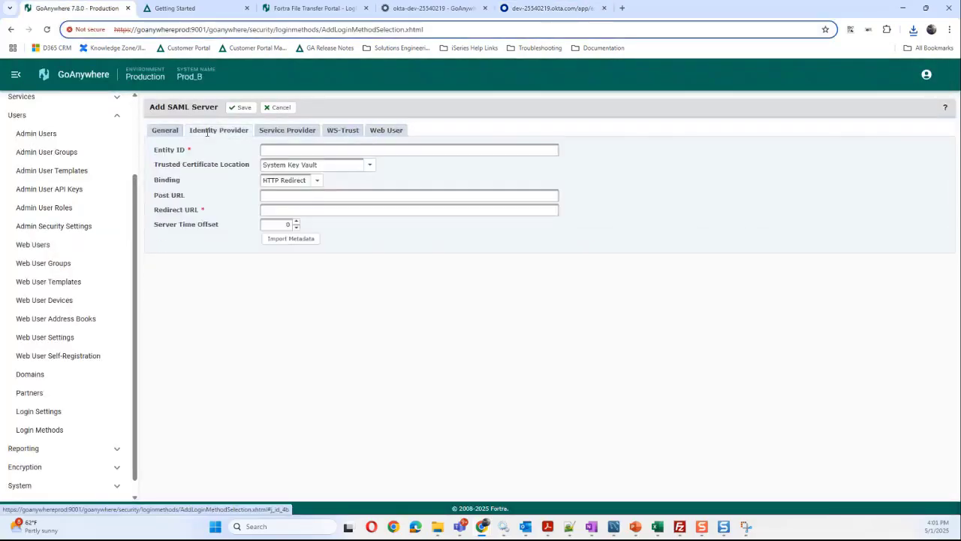
pyautogui.click(291, 240)
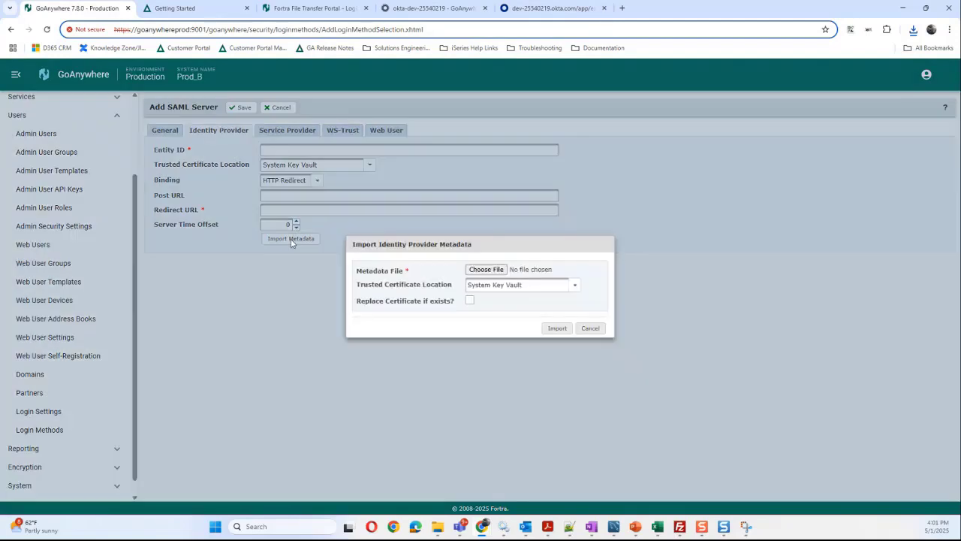
pyautogui.click(477, 271)
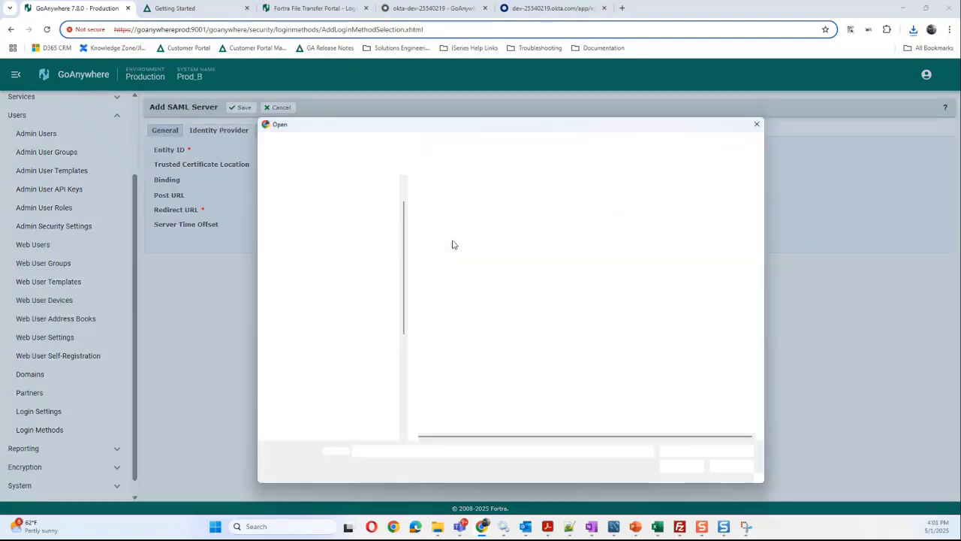
pyautogui.click(486, 212)
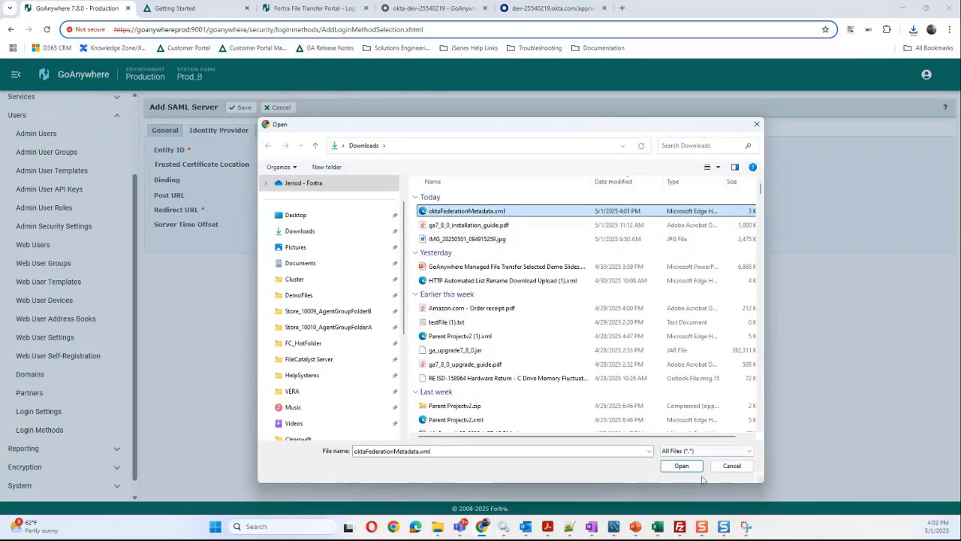
pyautogui.click(681, 466)
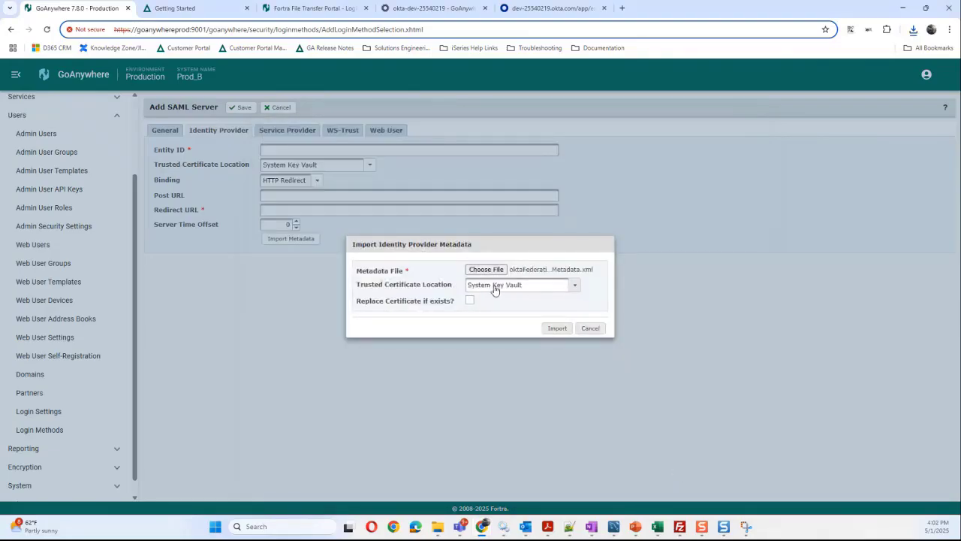
pyautogui.click(556, 330)
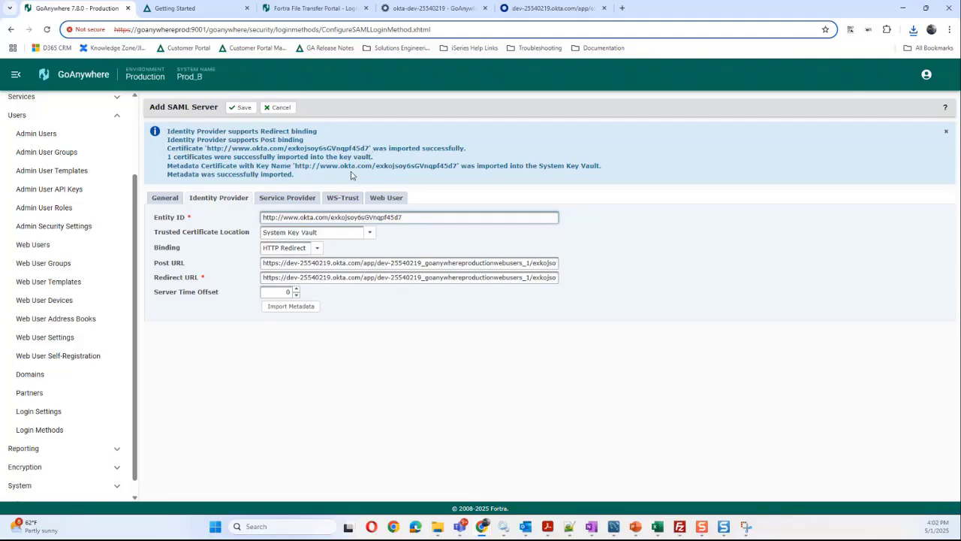
# Review the imported Entity ID and the Service Provider, WS-Trust and Web User settings, and save the SAML login method
pyautogui.click(293, 215)
pyautogui.moveTo(405, 216); pyautogui.dragTo(260, 217)
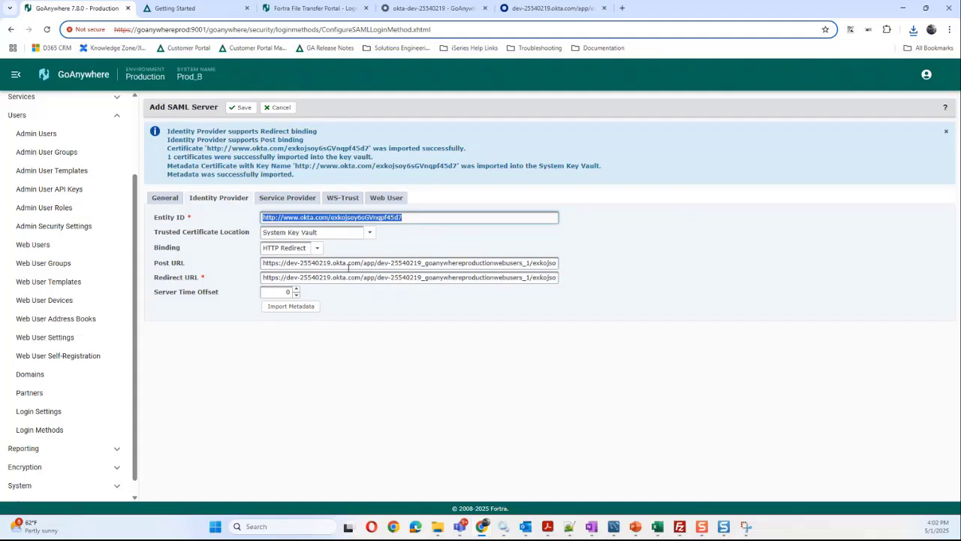
pyautogui.click(395, 323)
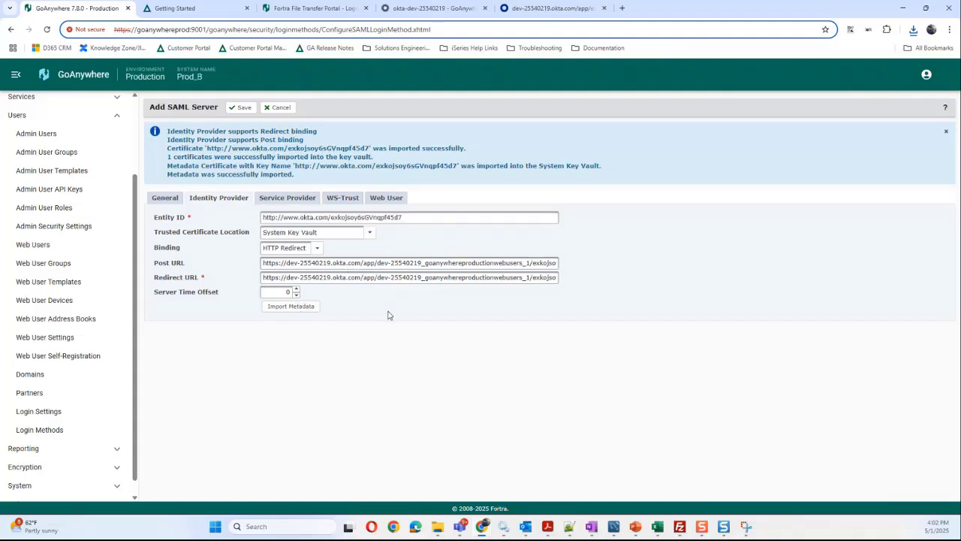
pyautogui.click(287, 199)
pyautogui.click(342, 198)
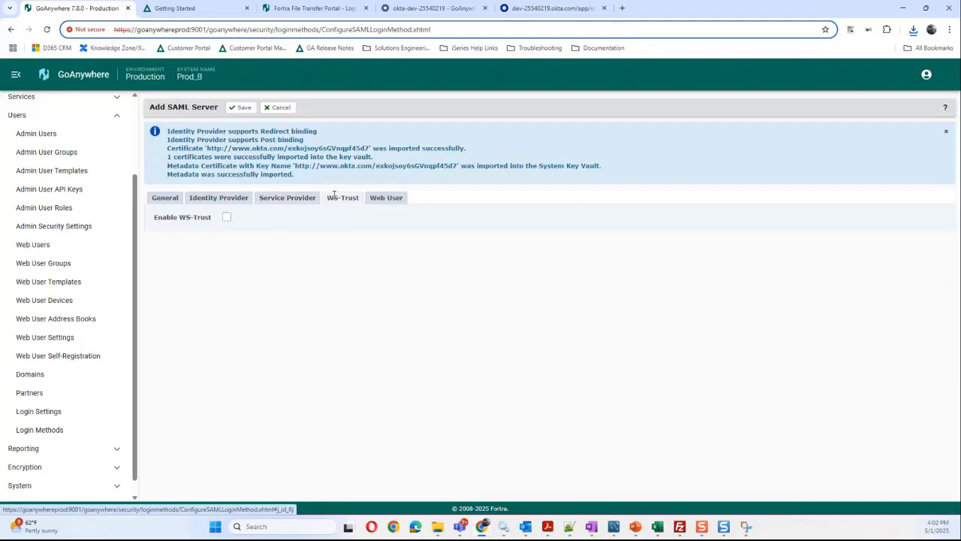
pyautogui.click(378, 202)
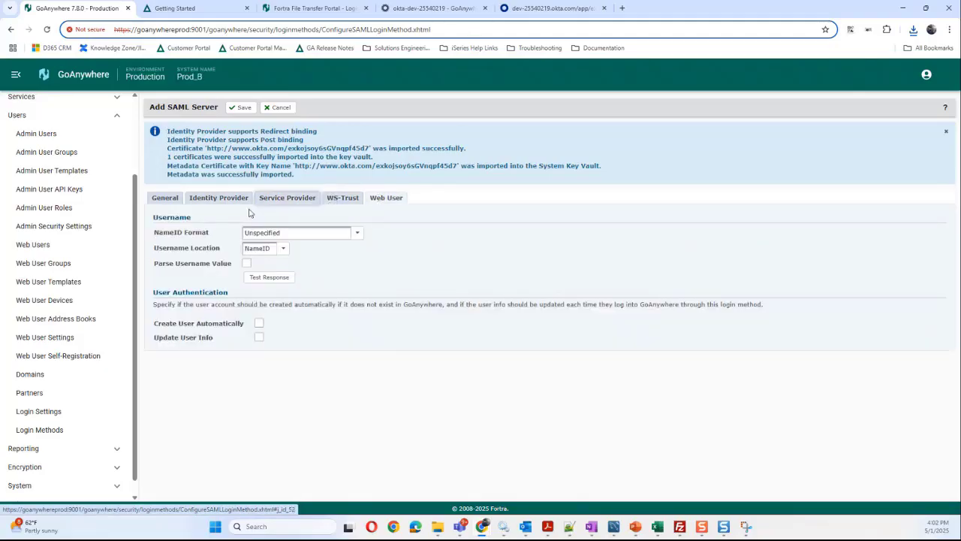
pyautogui.click(243, 108)
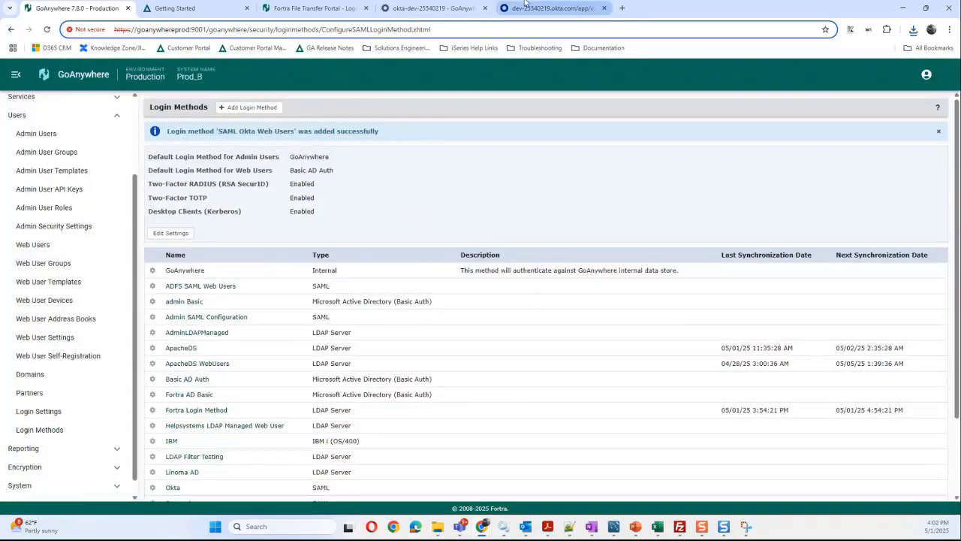
# Return to the Okta admin console and assign the GoAnywhere Production Web Users app to the listed person, keeping the suggested username
pyautogui.click(525, 7)
pyautogui.click(417, 8)
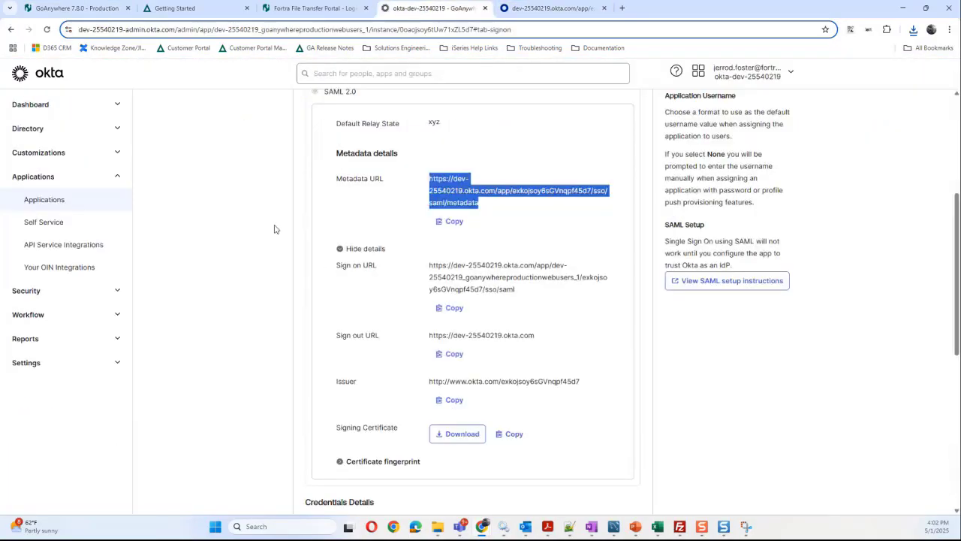
pyautogui.scroll(-5, 265, 214)
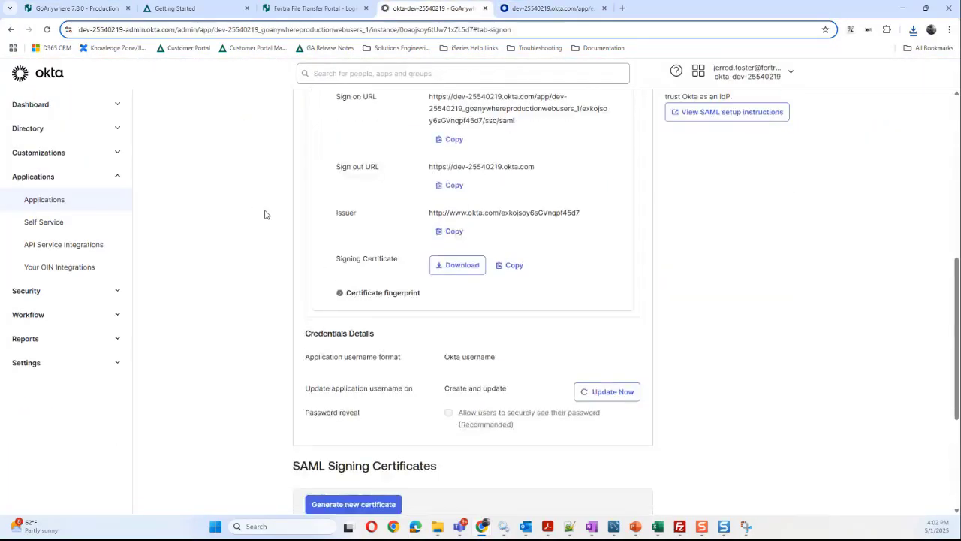
pyautogui.scroll(-1, 265, 214)
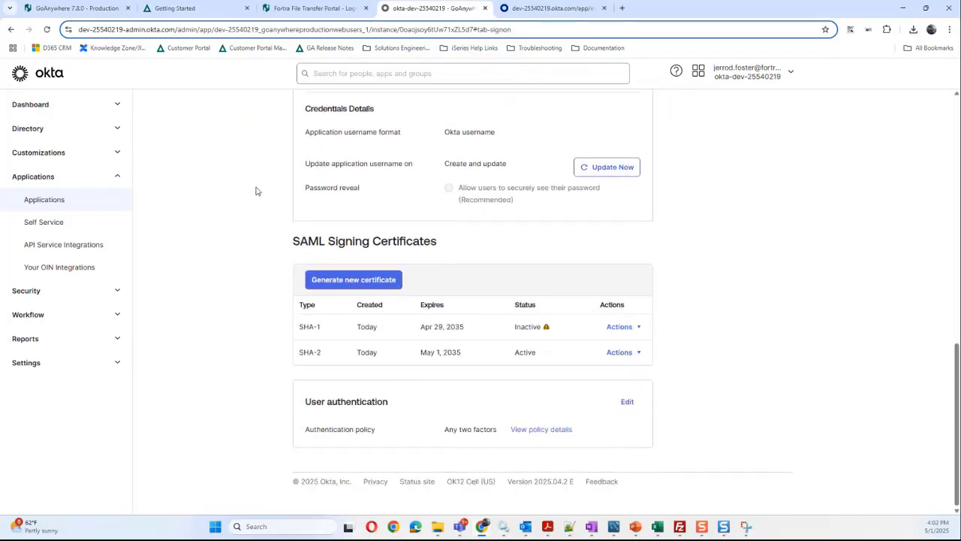
pyautogui.scroll(10, 232, 233)
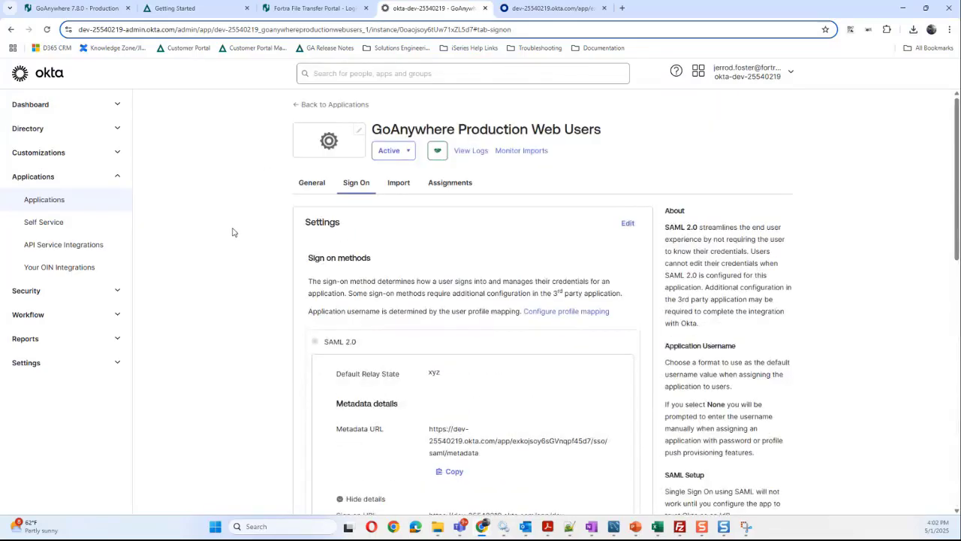
pyautogui.click(311, 185)
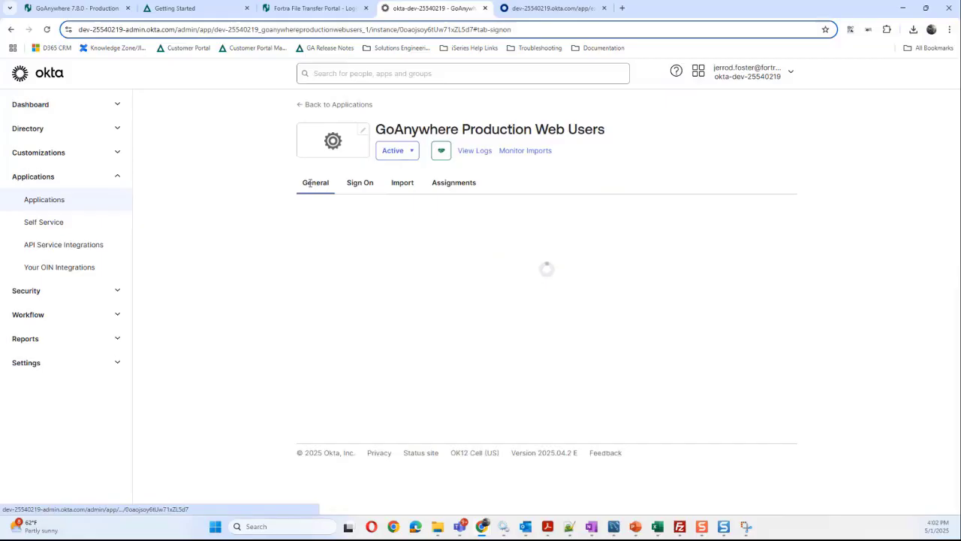
pyautogui.click(438, 181)
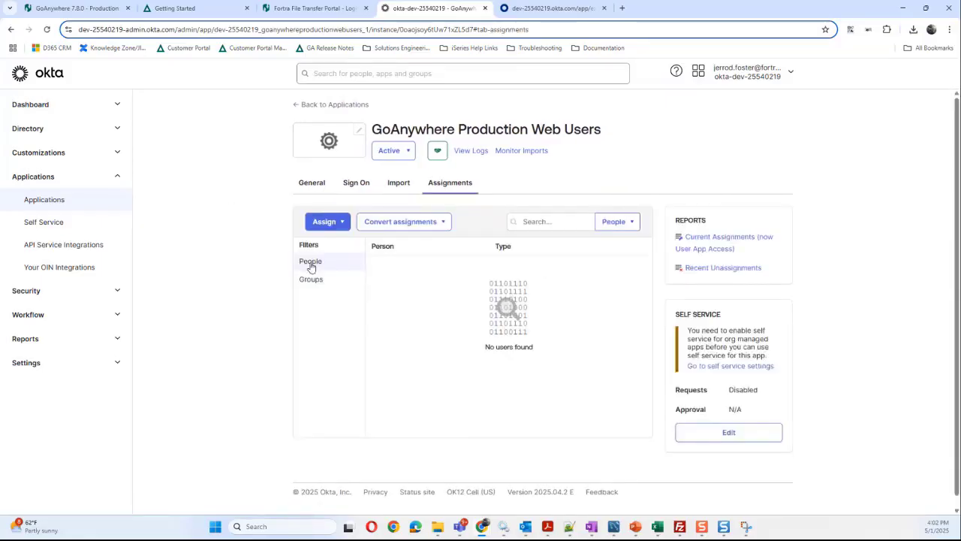
pyautogui.click(338, 221)
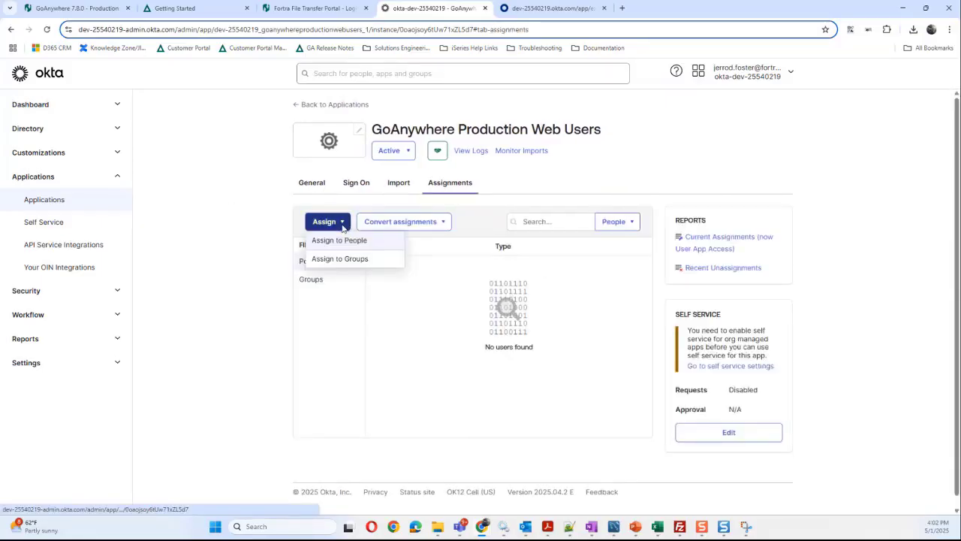
pyautogui.click(340, 241)
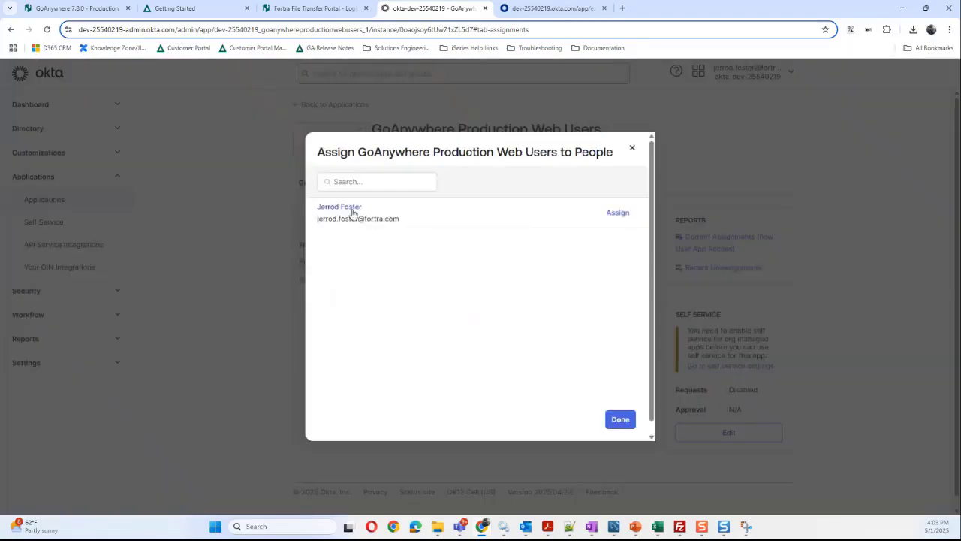
pyautogui.click(617, 213)
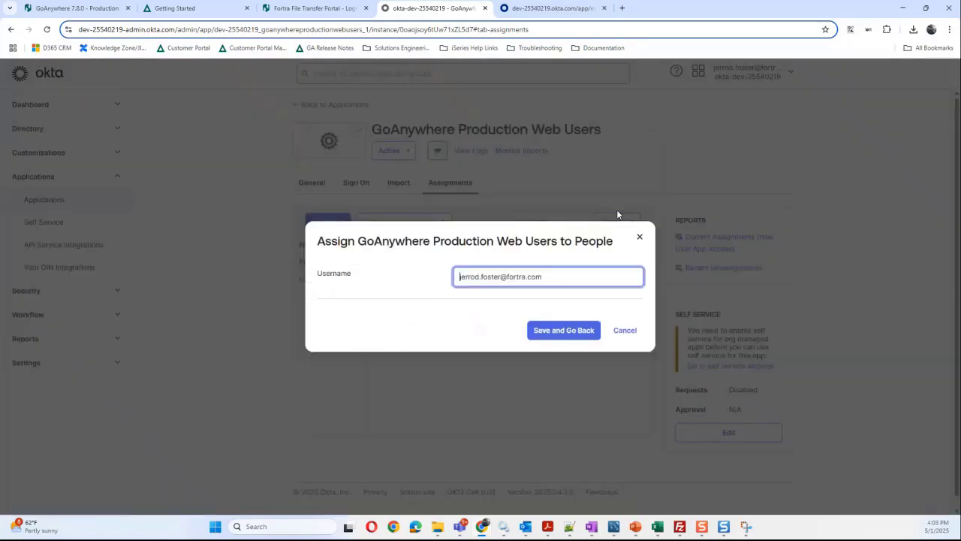
pyautogui.click(564, 331)
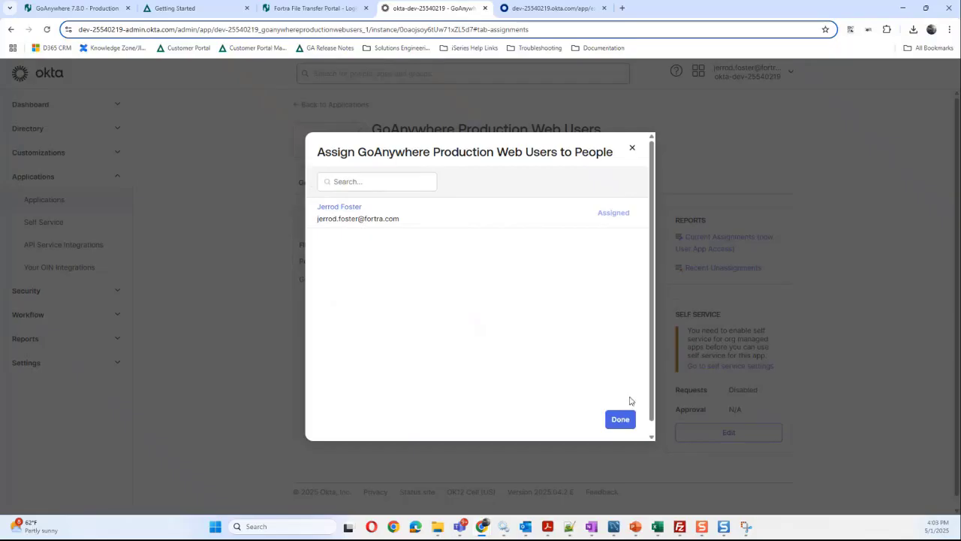
pyautogui.click(619, 420)
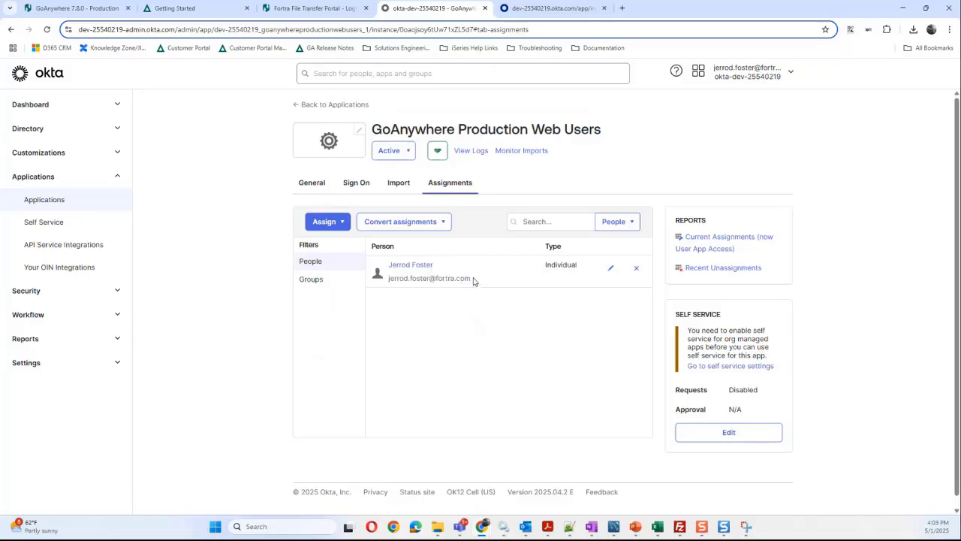
# Examine the assigned person's username in Okta and the SAML Okta Web Users entry among GoAnywhere's login methods
pyautogui.moveTo(473, 280); pyautogui.dragTo(389, 285)
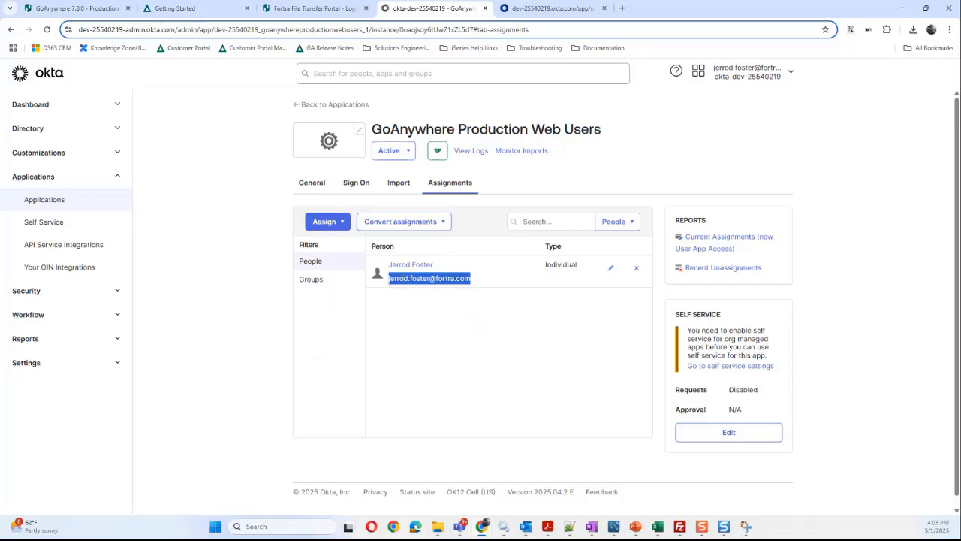
pyautogui.click(431, 303)
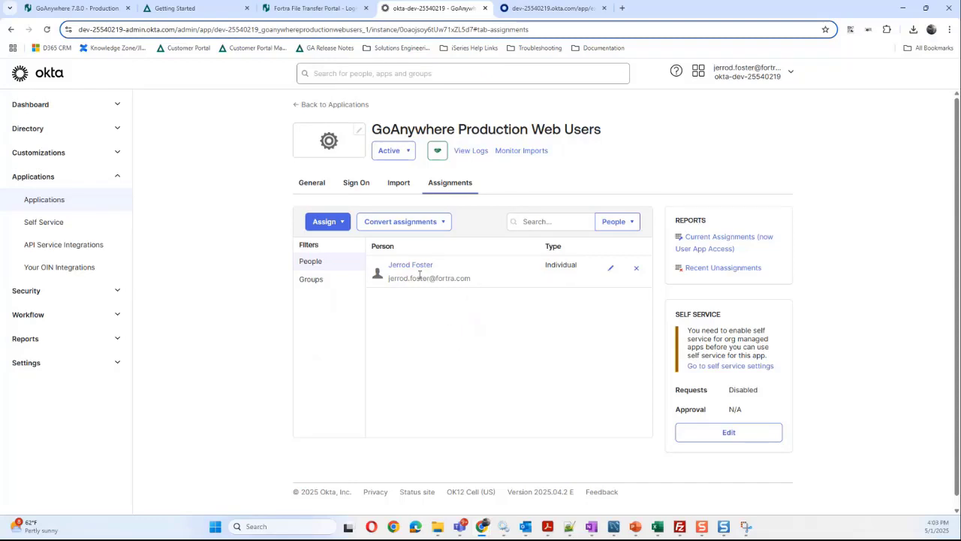
pyautogui.moveTo(475, 279); pyautogui.dragTo(388, 279)
pyautogui.click(71, 8)
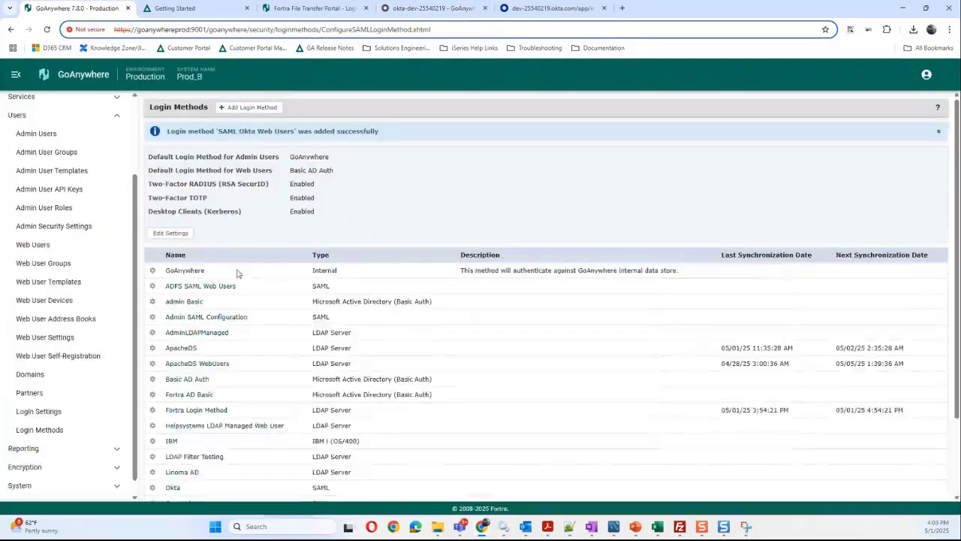
pyautogui.scroll(-2, 208, 272)
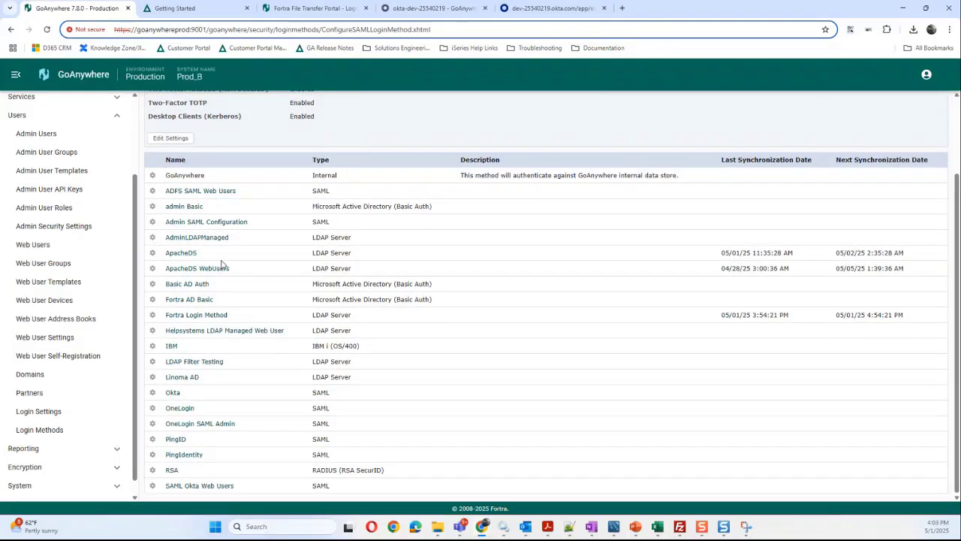
# Open the SAML Okta Web Users login method and review the username and user authentication options in its Web User settings
pyautogui.click(200, 488)
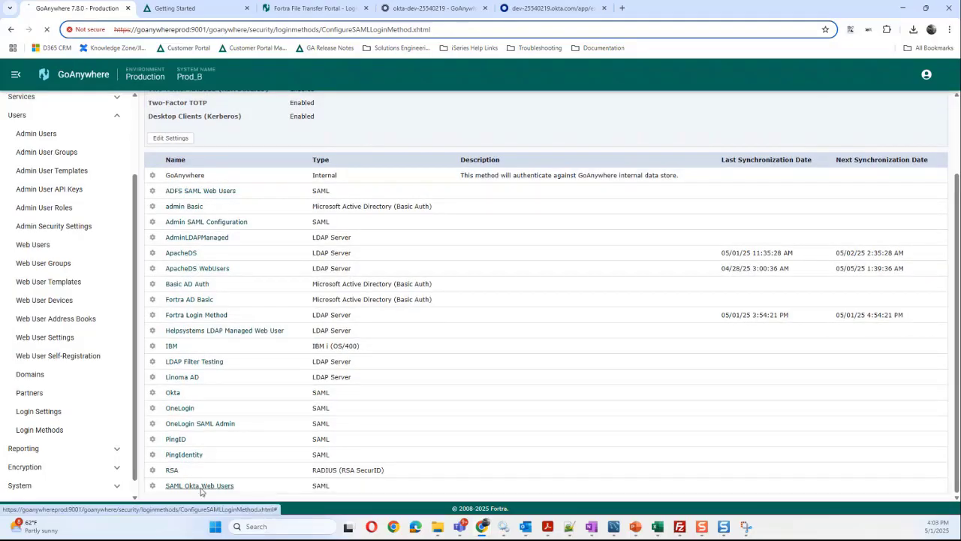
pyautogui.click(382, 130)
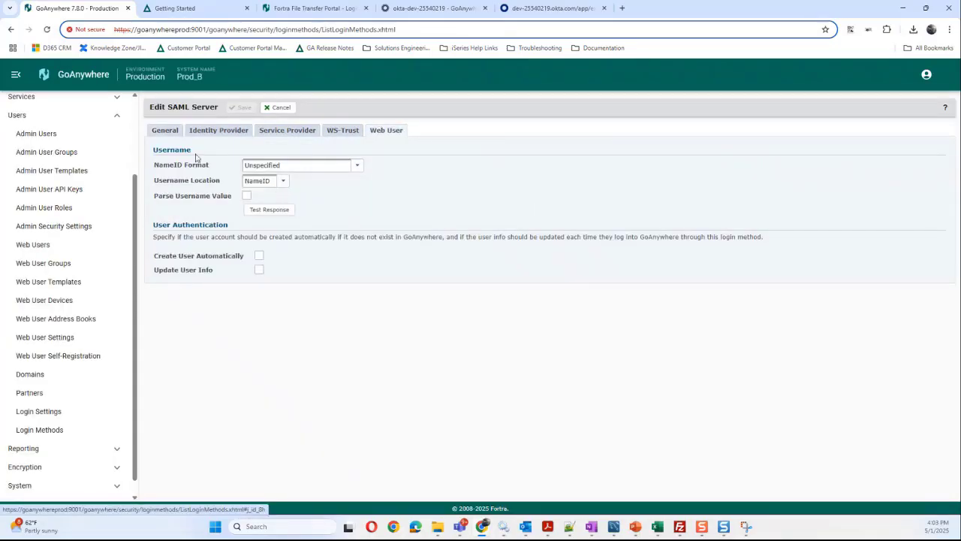
pyautogui.moveTo(197, 155); pyautogui.dragTo(153, 152)
pyautogui.click(385, 189)
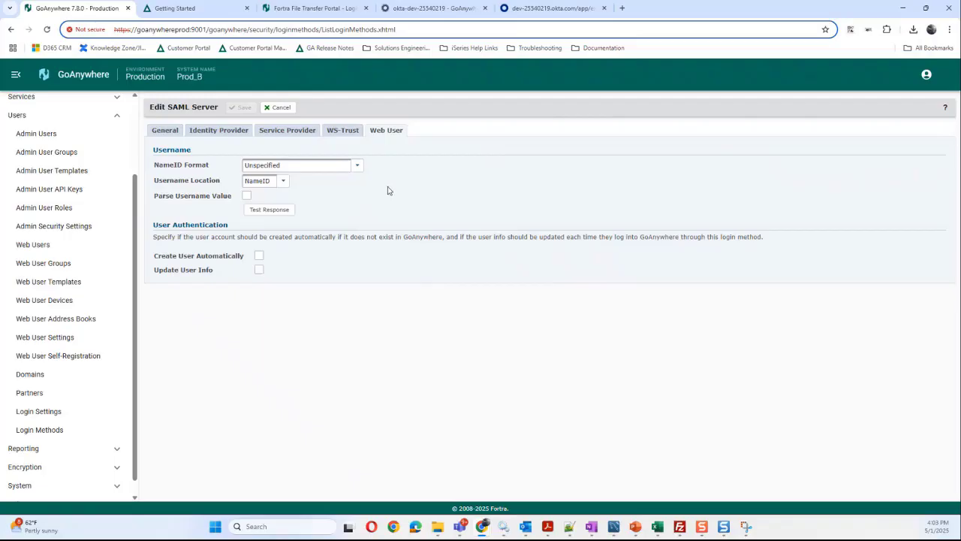
# Open GoAnywhere's Global Log Settings and examine the general logging options, including the global log level
pyautogui.scroll(3, 80, 183)
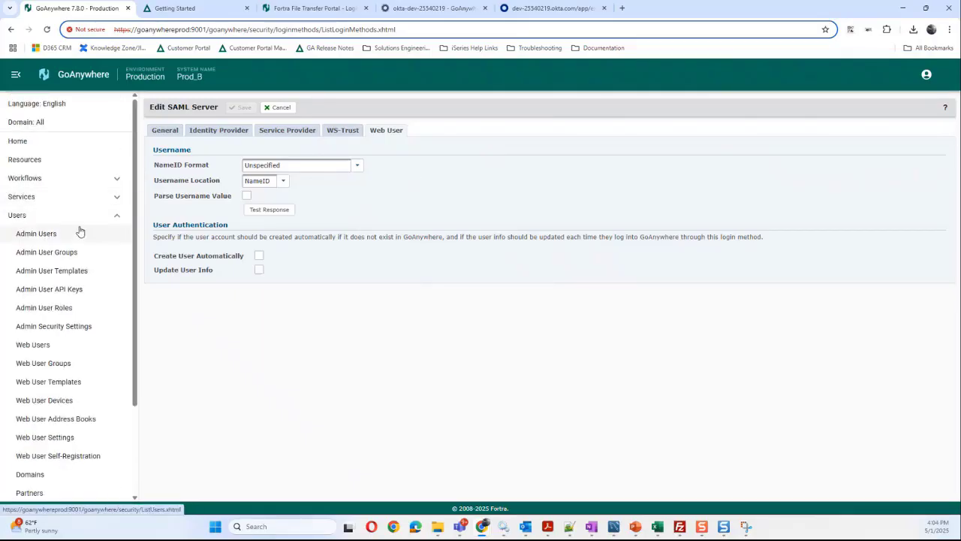
pyautogui.click(76, 217)
pyautogui.click(80, 236)
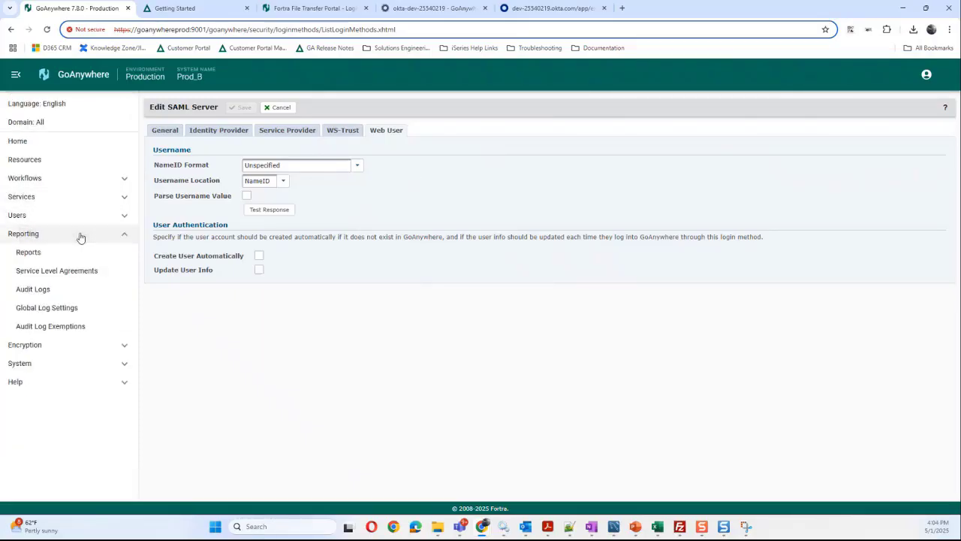
pyautogui.click(64, 307)
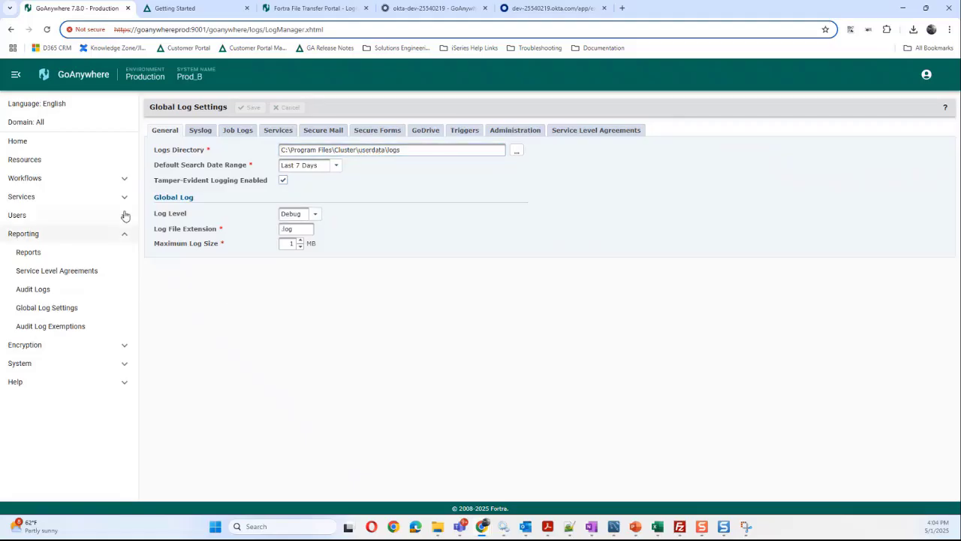
# Edit the HTTPS/AS2/AS4 service and set SAML Single Sign-On to SAML Okta Web Users on Prod_A's default listener
pyautogui.click(100, 197)
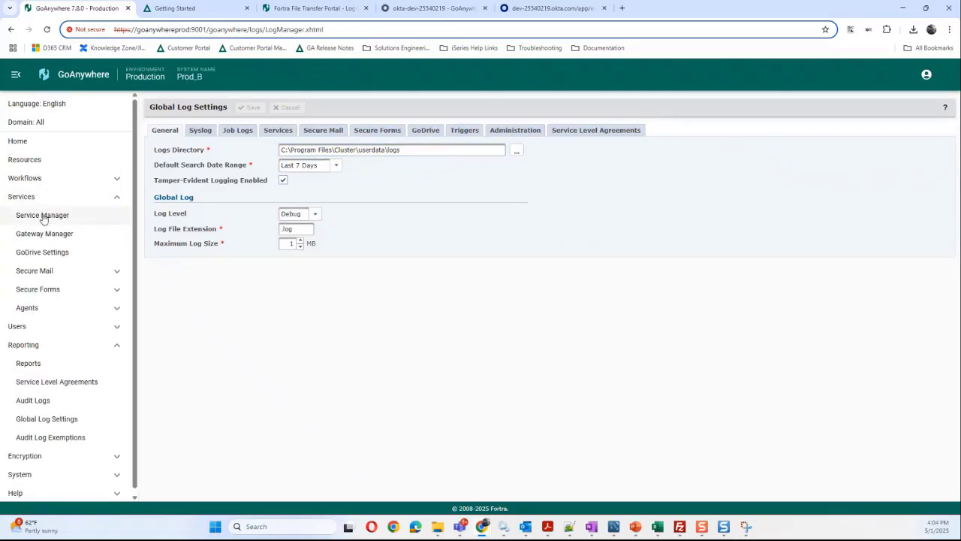
pyautogui.click(43, 216)
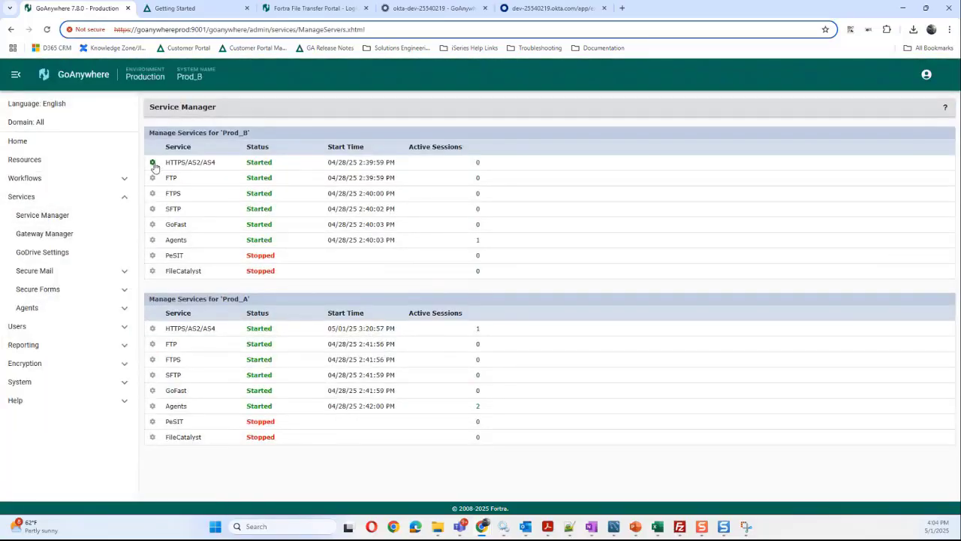
pyautogui.click(153, 163)
pyautogui.click(165, 175)
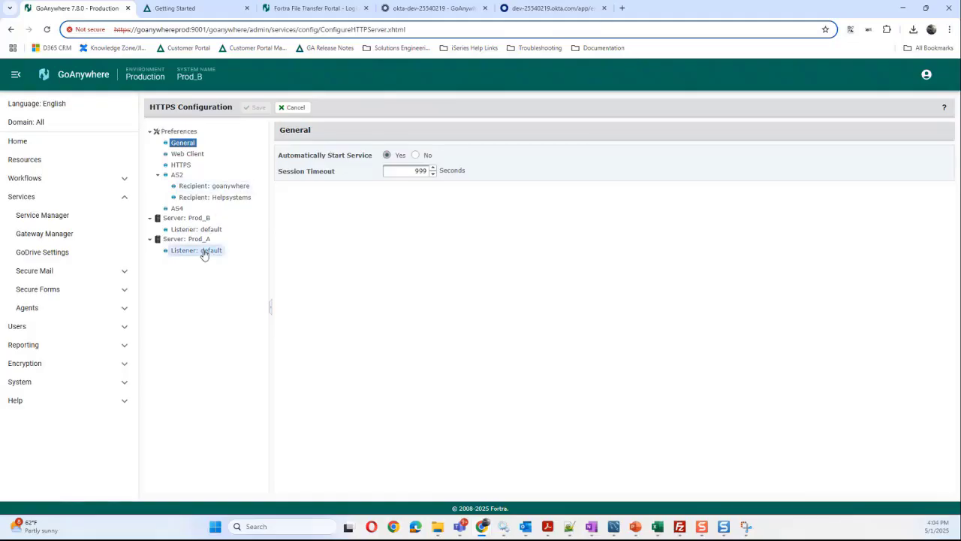
pyautogui.click(203, 254)
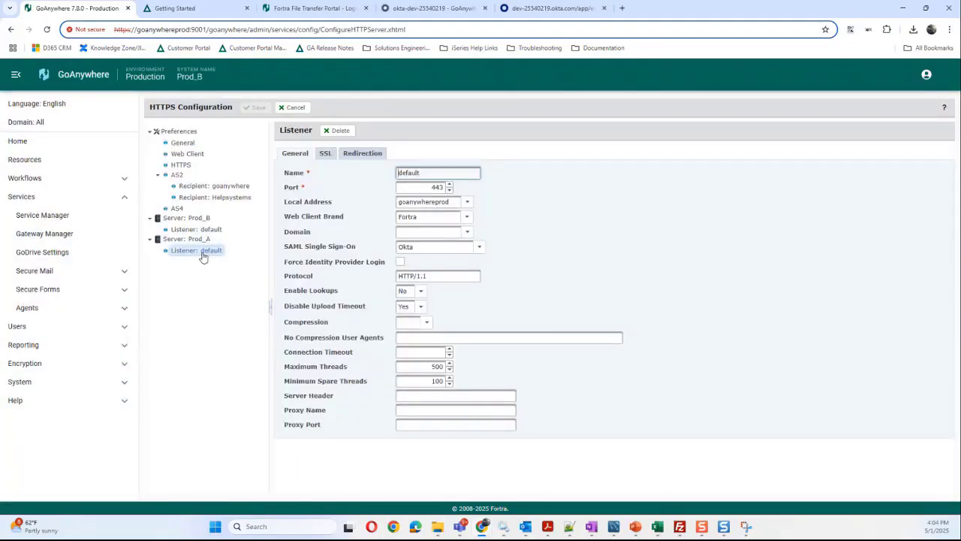
pyautogui.click(202, 256)
pyautogui.click(479, 246)
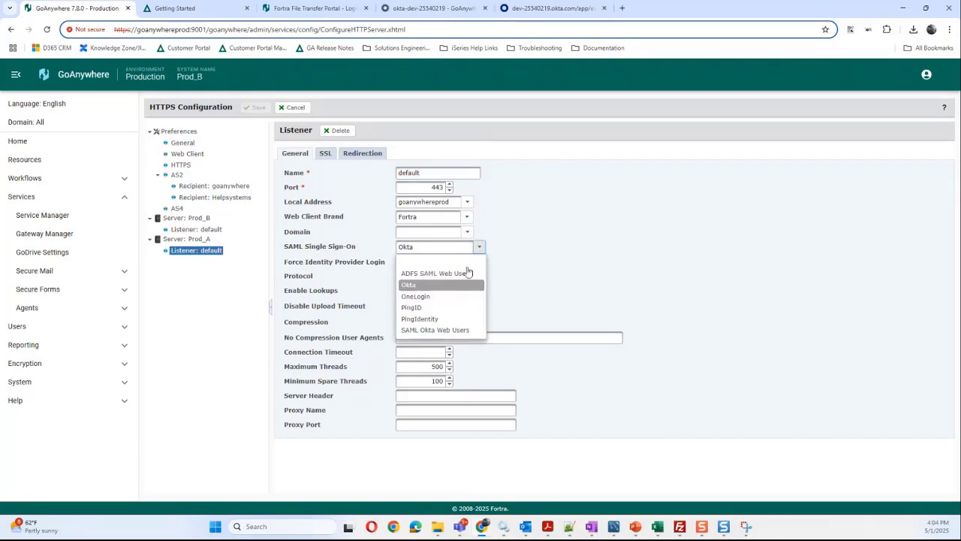
pyautogui.click(440, 329)
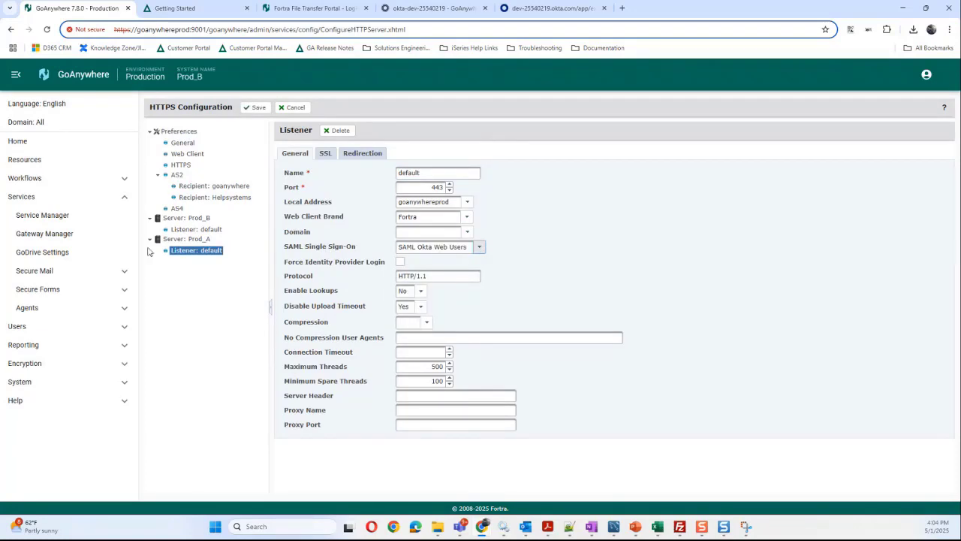
# Set SAML Single Sign-On to SAML Okta Web Users on Prod_B's default listener and save the HTTPS configuration
pyautogui.click(194, 229)
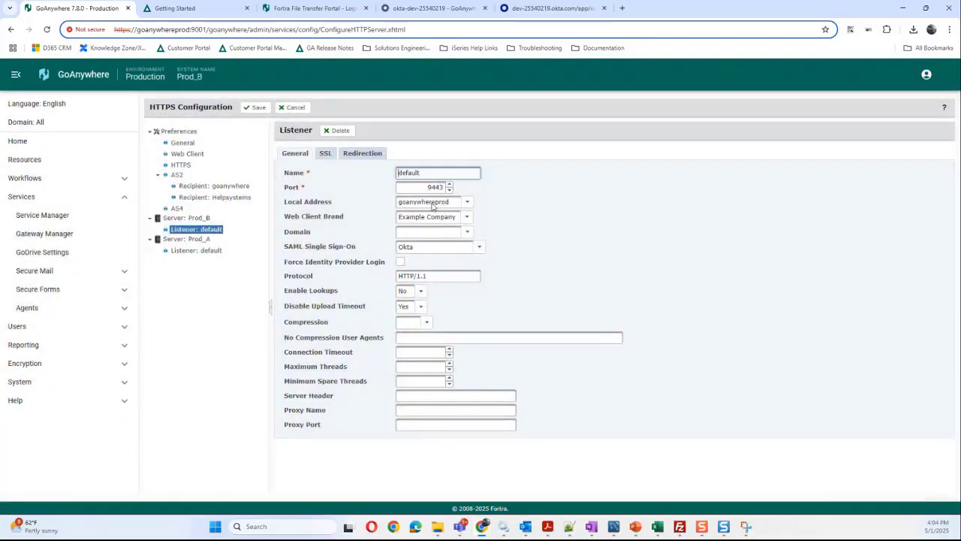
pyautogui.click(480, 247)
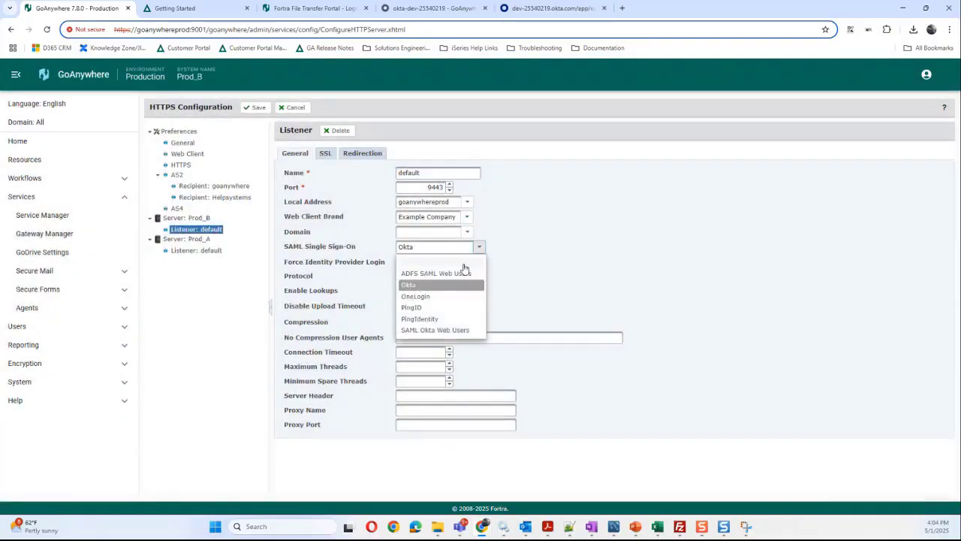
pyautogui.click(439, 330)
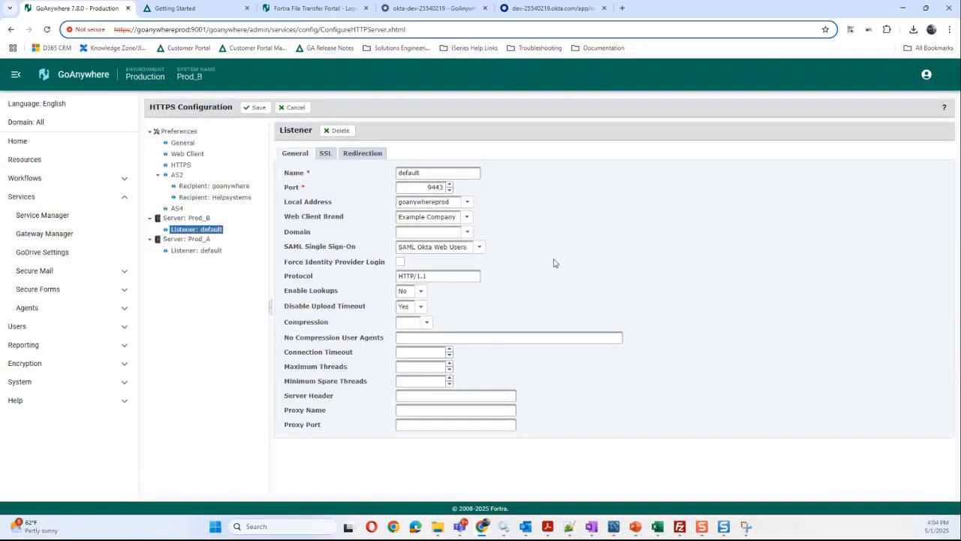
pyautogui.click(256, 110)
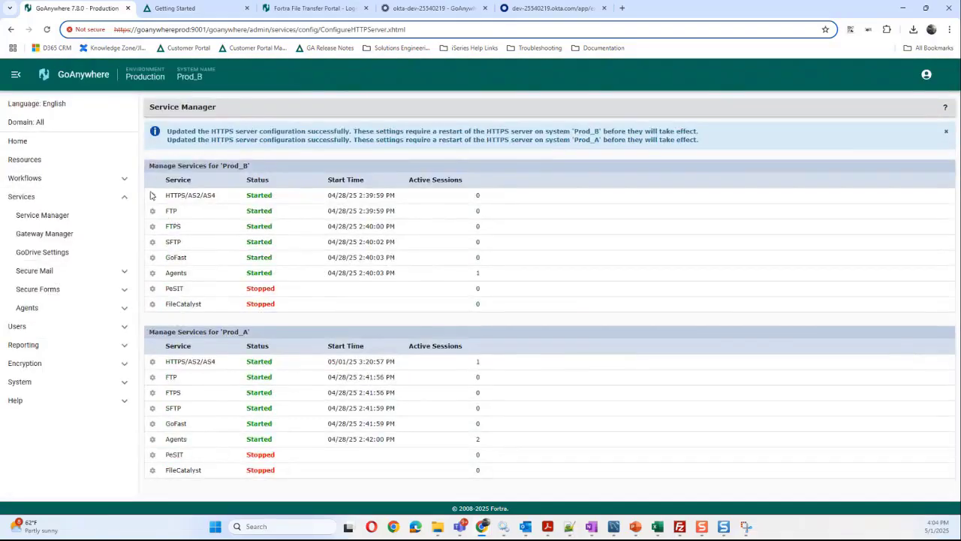
# Restart the HTTPS/AS2/AS4 service on both Prod_B and Prod_A
pyautogui.click(152, 195)
pyautogui.click(181, 238)
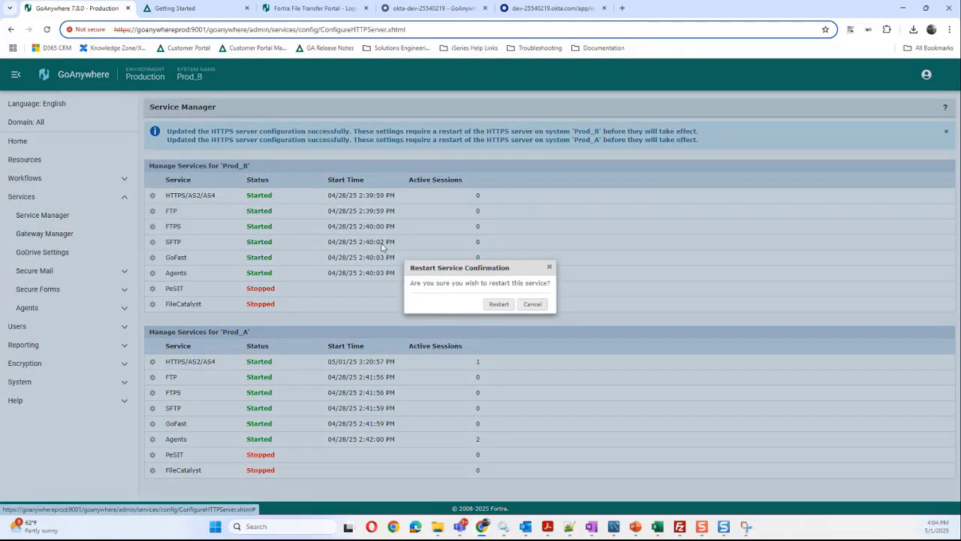
pyautogui.click(495, 304)
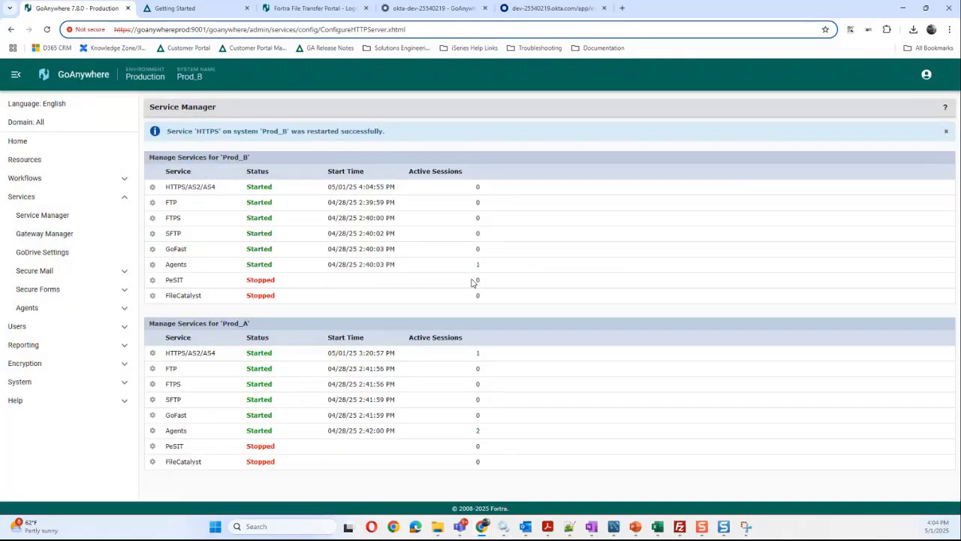
pyautogui.click(153, 353)
pyautogui.click(176, 397)
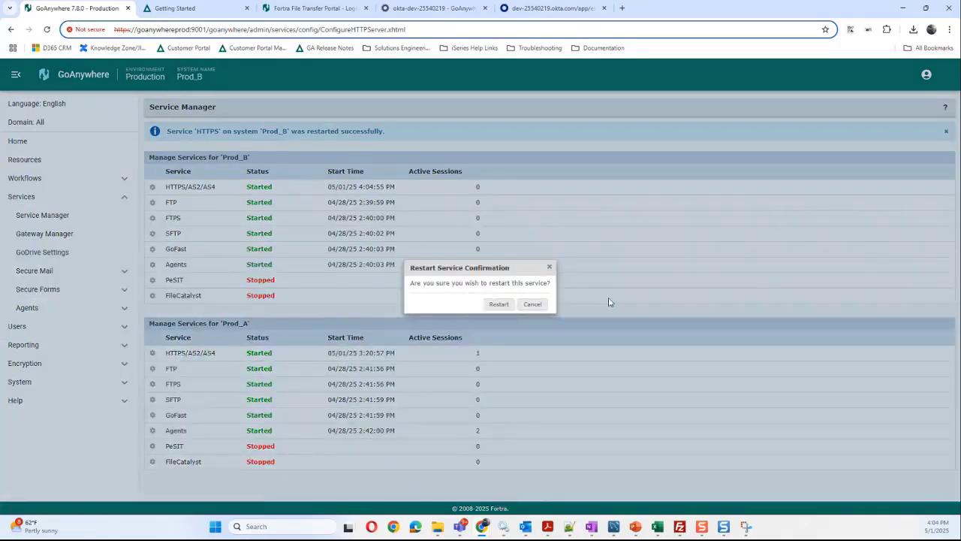
pyautogui.click(511, 306)
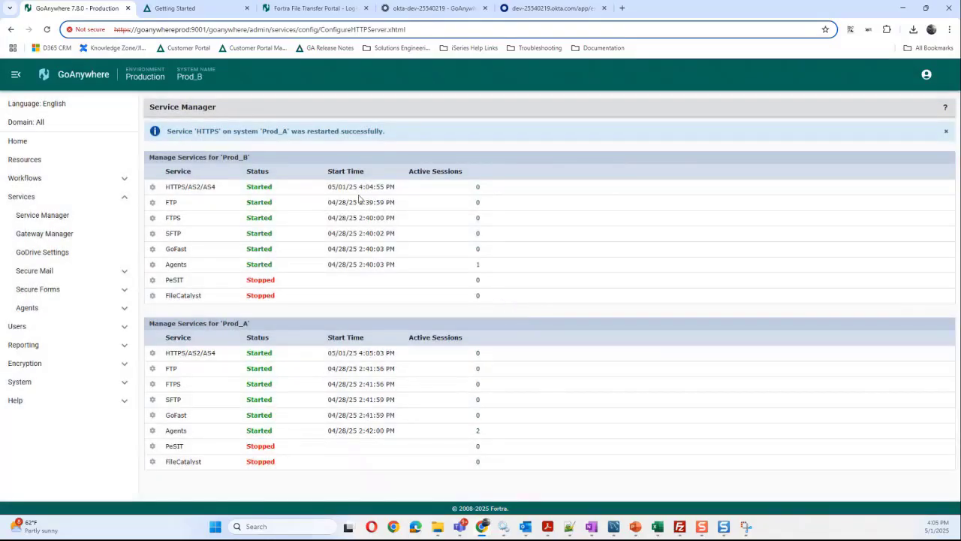
# Reopen the HTTPS service configuration and enable Force Identity Provider Login on Prod_A's default listener
pyautogui.click(152, 188)
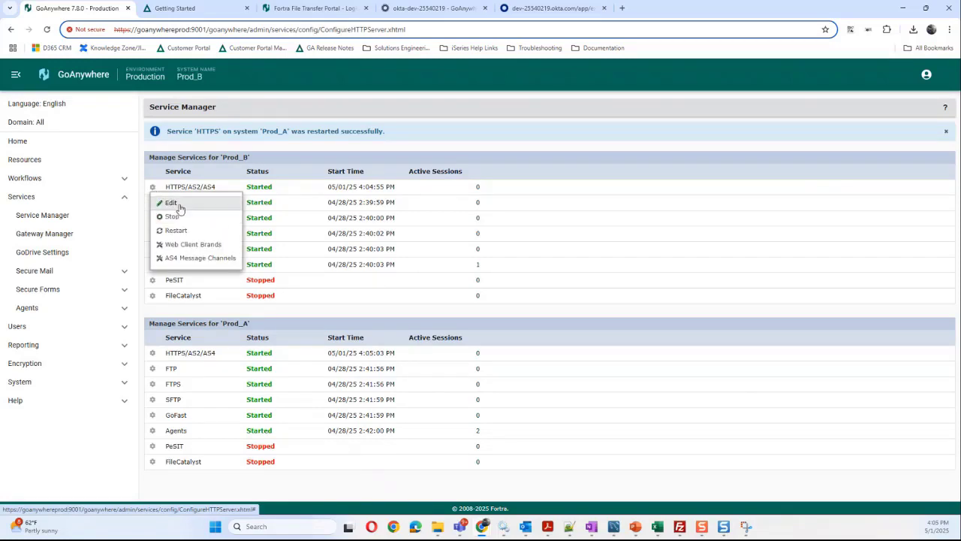
pyautogui.click(177, 203)
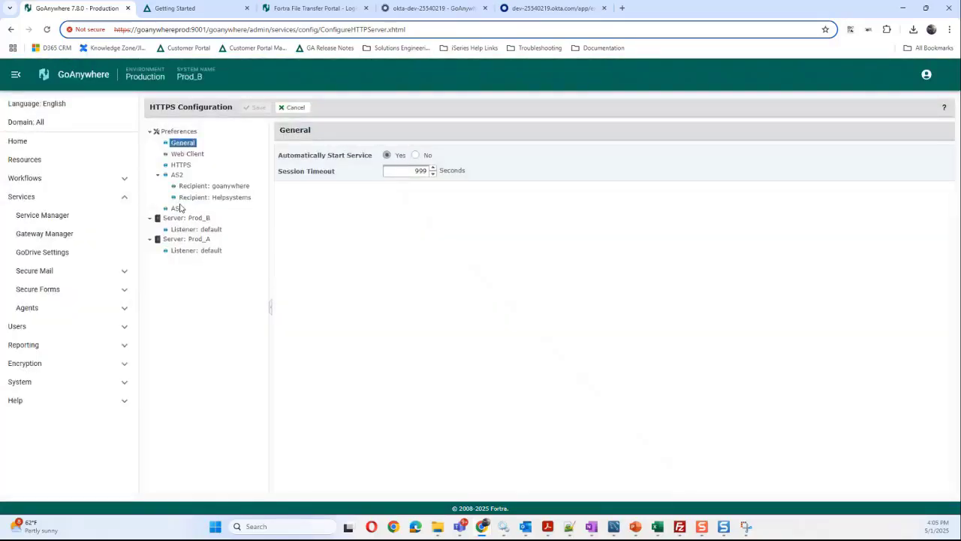
pyautogui.click(192, 251)
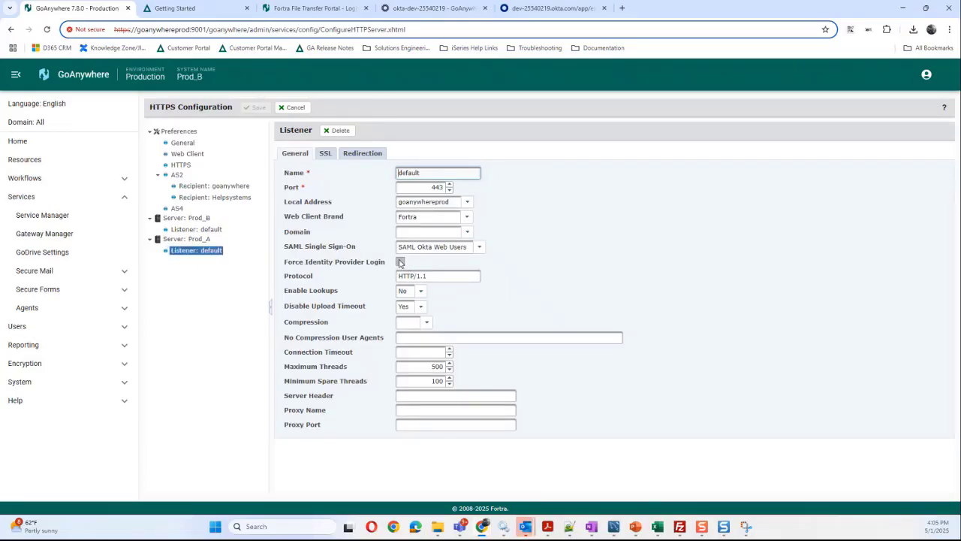
pyautogui.click(400, 262)
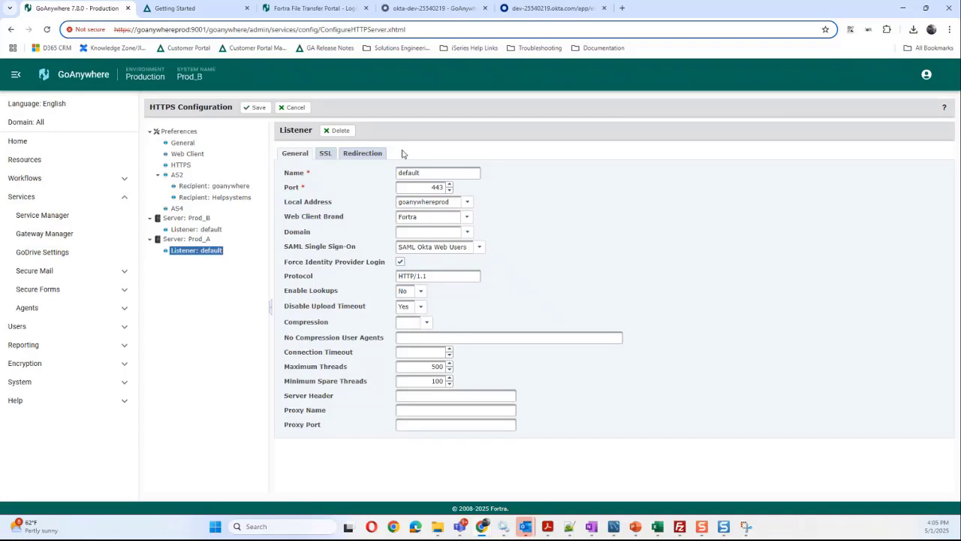
# Discard the HTTPS configuration changes and reload the Fortra web client login page to examine its login fields
pyautogui.click(293, 107)
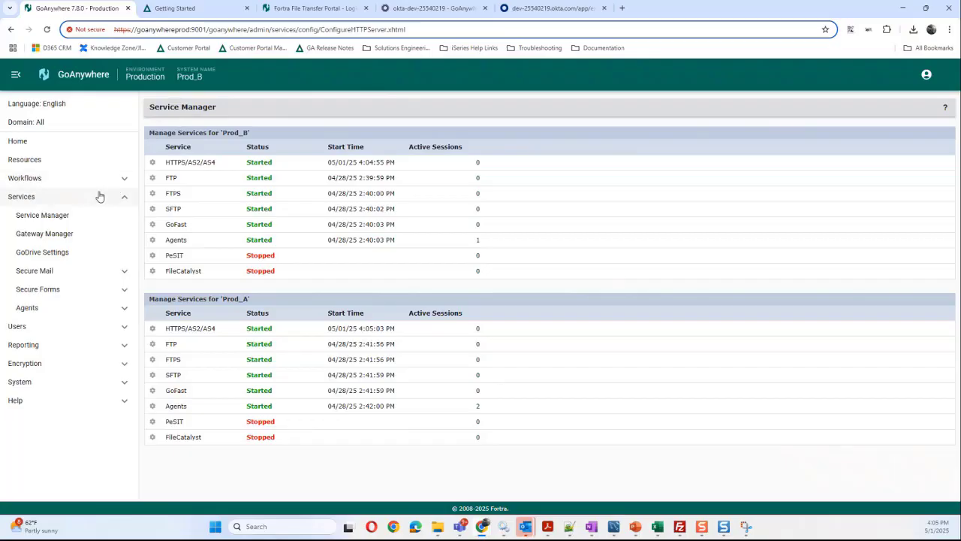
pyautogui.click(308, 8)
pyautogui.click(46, 29)
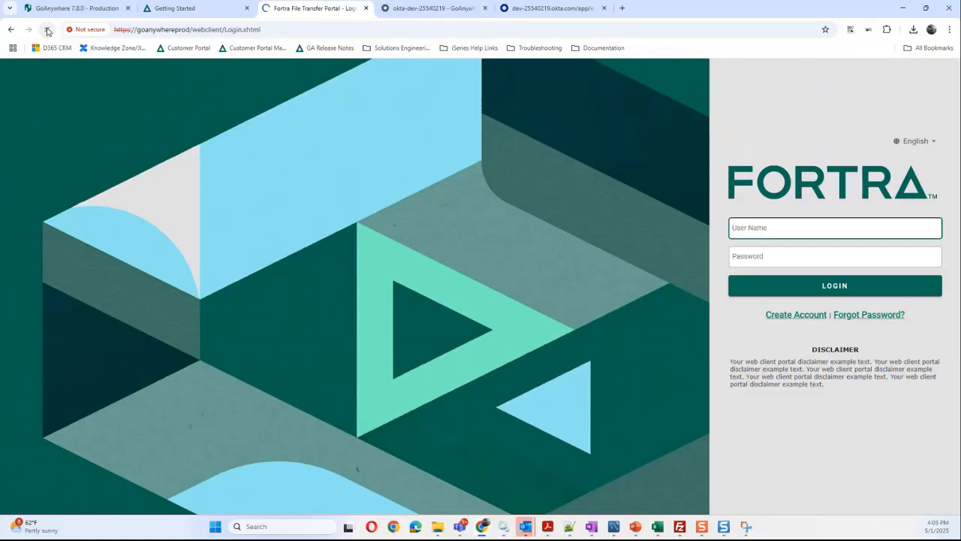
pyautogui.click(754, 237)
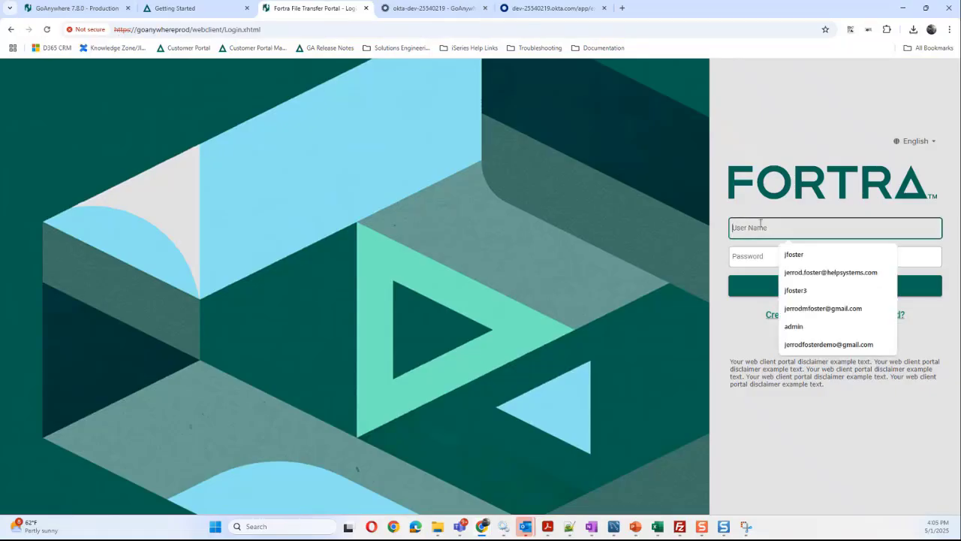
pyautogui.click(743, 260)
pyautogui.click(792, 139)
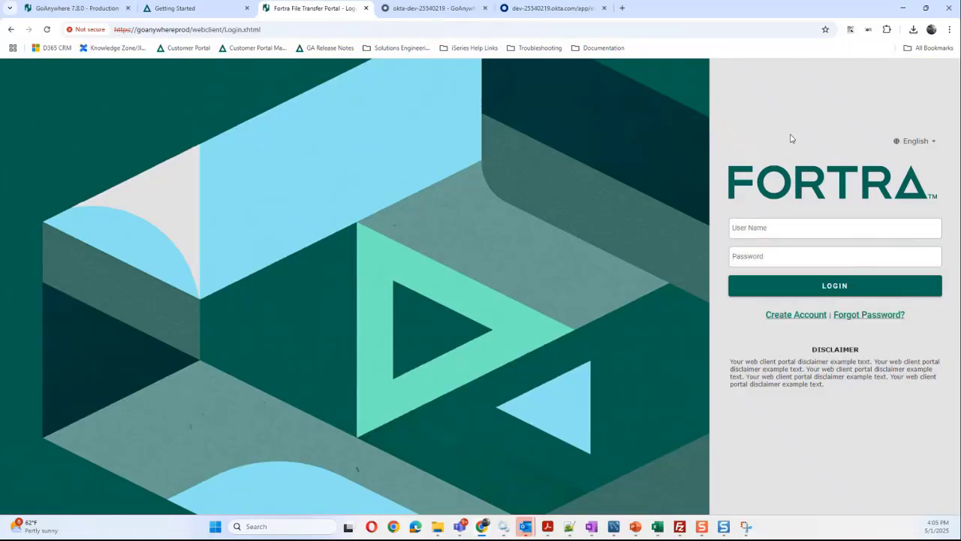
pyautogui.click(787, 227)
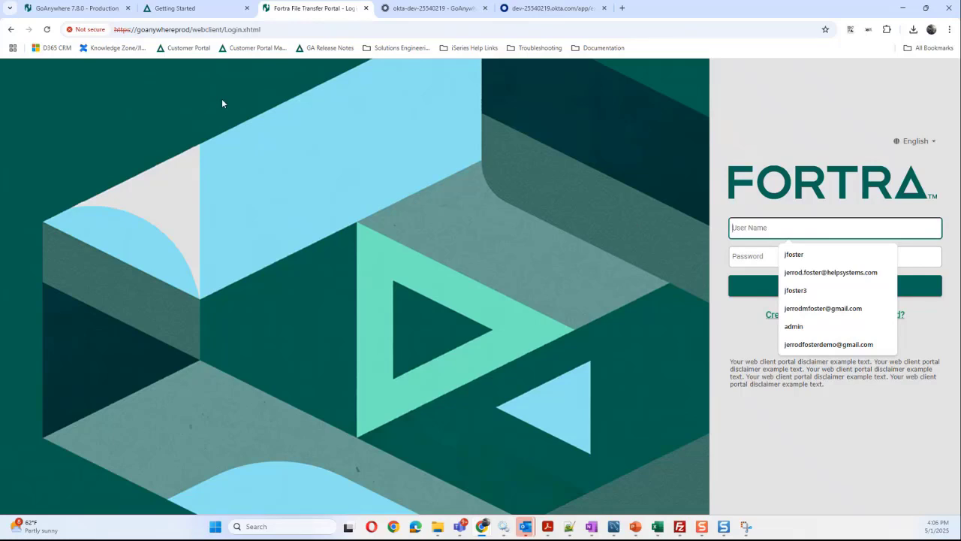
# Enable Login Method Routing for the Web Client in GoAnywhere's Login Settings
pyautogui.click(79, 8)
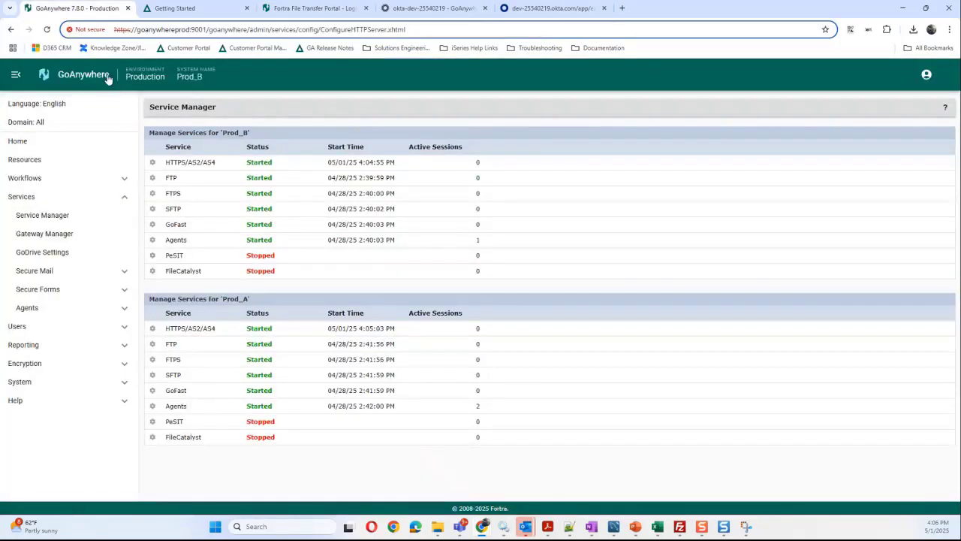
pyautogui.click(46, 329)
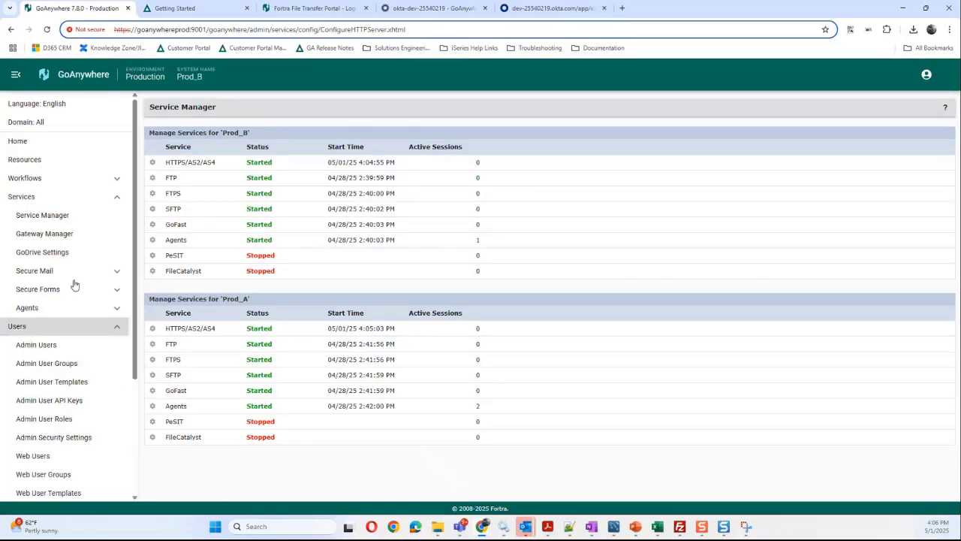
pyautogui.scroll(-3, 83, 263)
pyautogui.click(51, 397)
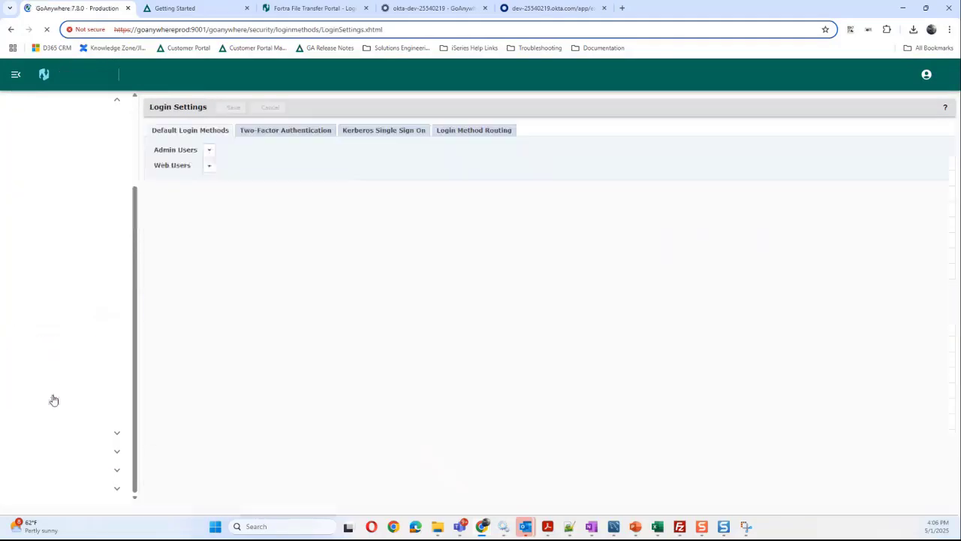
pyautogui.click(447, 130)
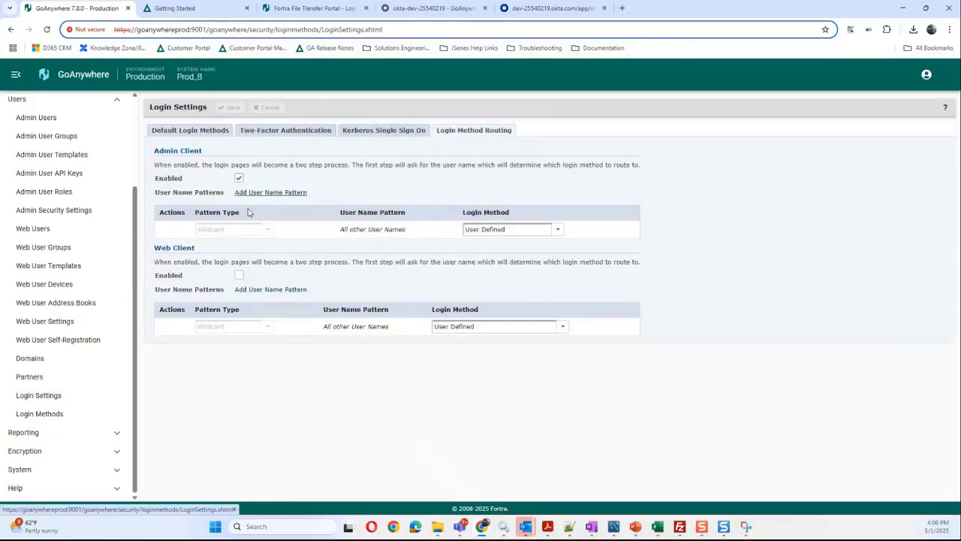
pyautogui.click(238, 275)
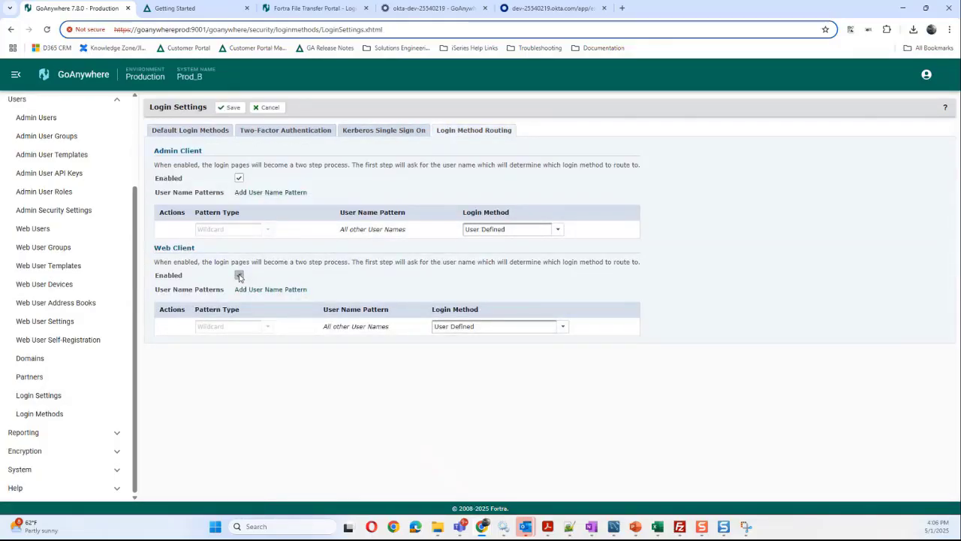
pyautogui.click(269, 292)
pyautogui.click(348, 325)
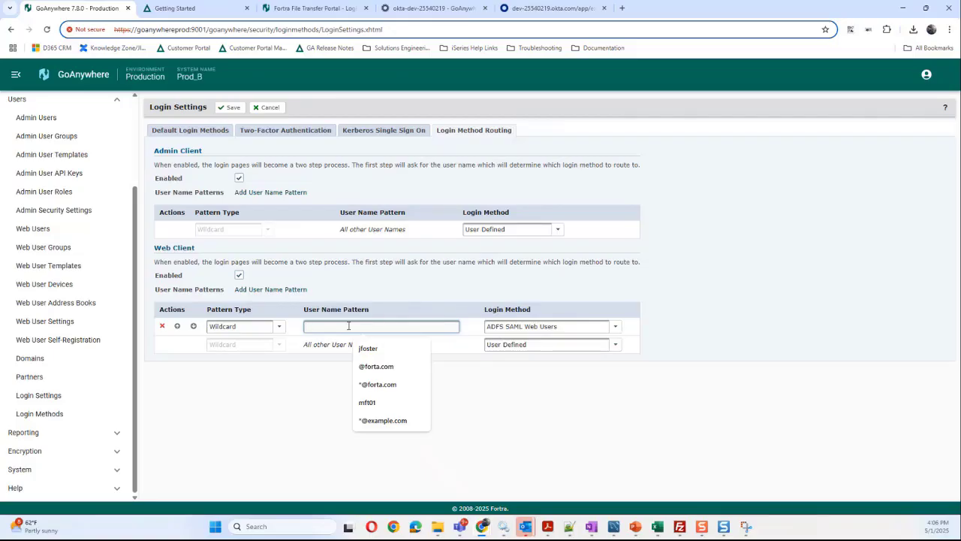
pyautogui.write('*')
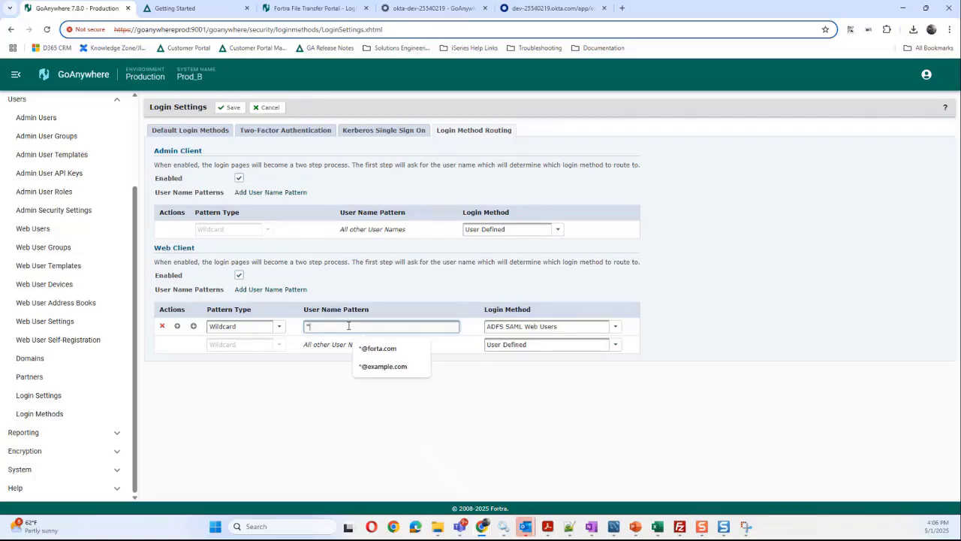
pyautogui.write('@fortra.com')
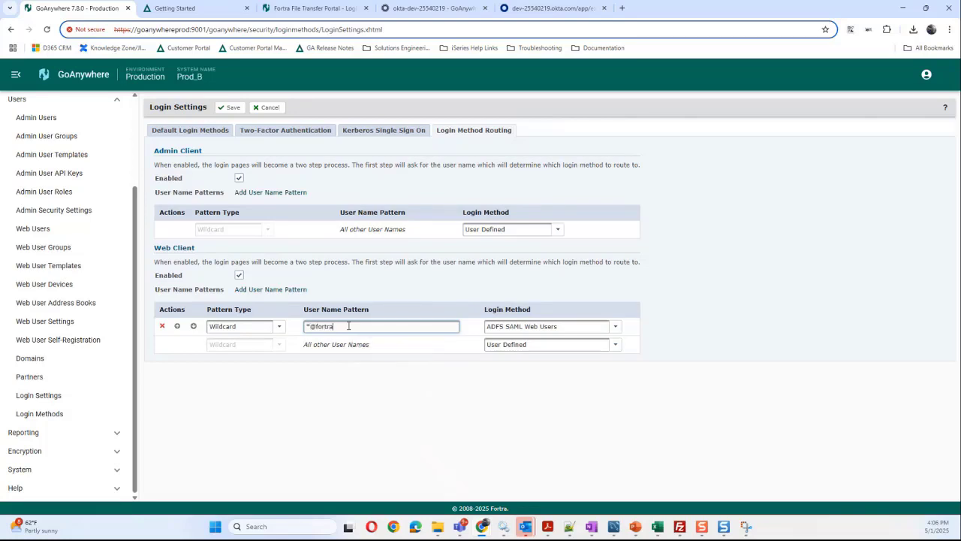
pyautogui.click(616, 326)
pyautogui.scroll(-3, 597, 375)
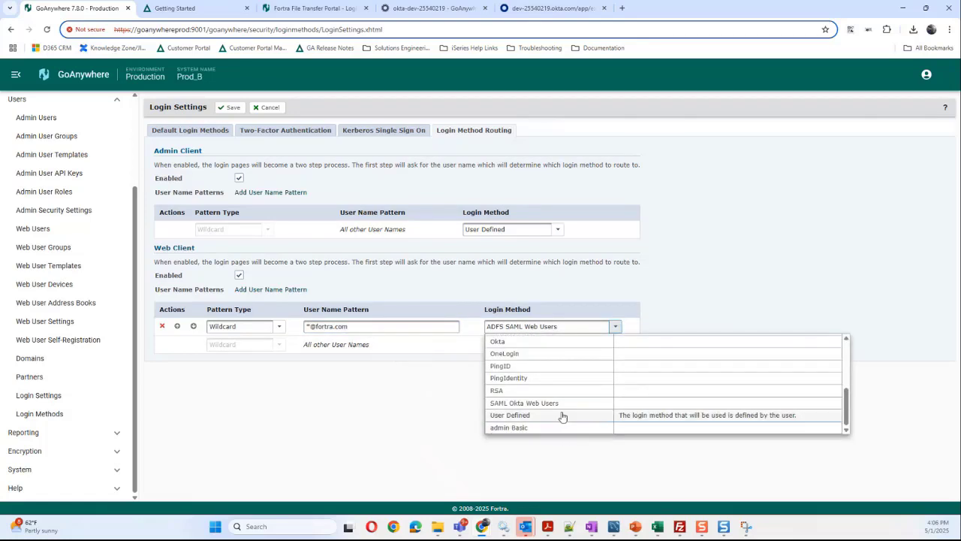
pyautogui.click(558, 403)
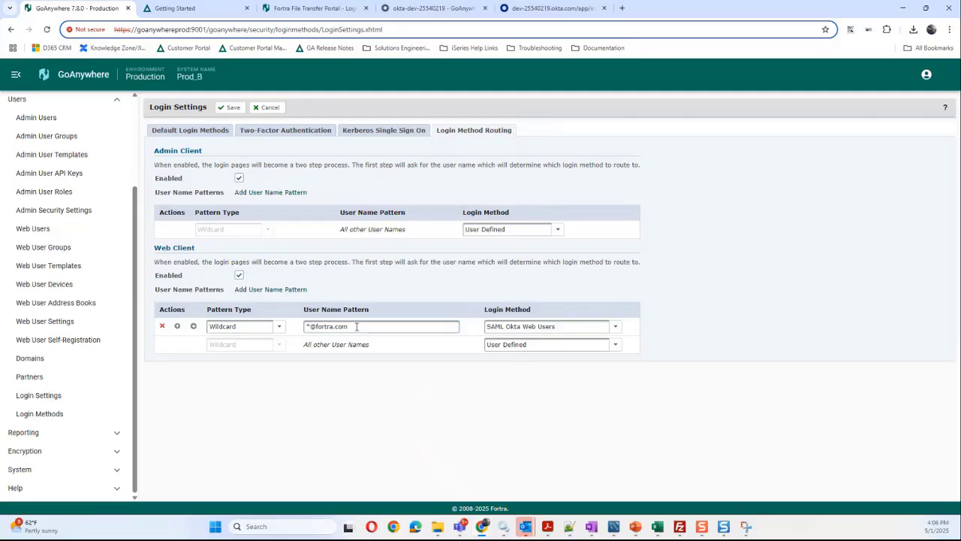
pyautogui.moveTo(357, 326); pyautogui.dragTo(305, 327)
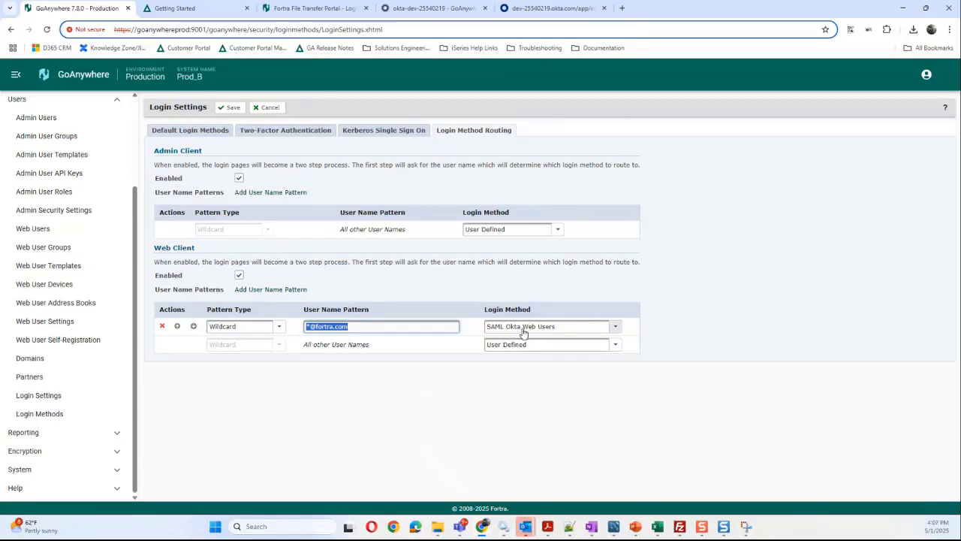
pyautogui.click(489, 398)
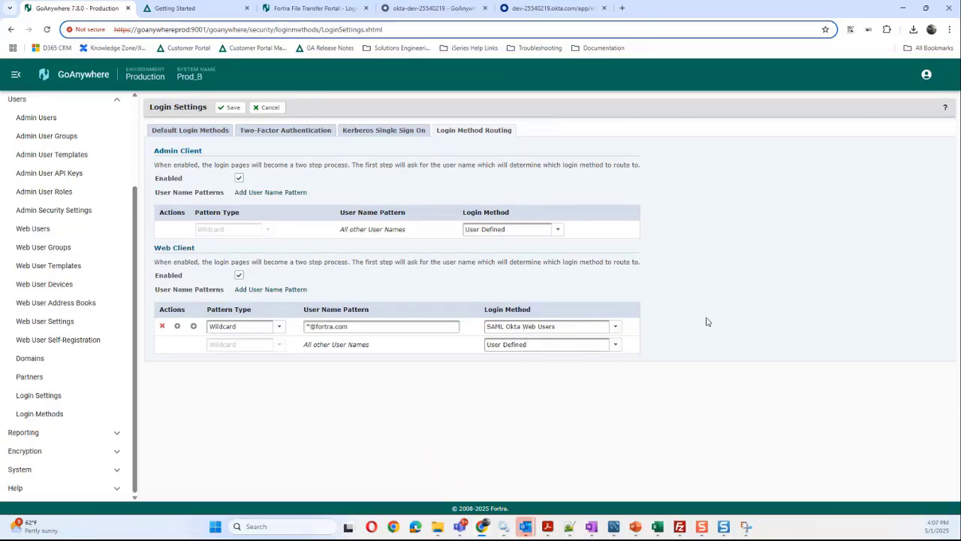
pyautogui.click(227, 108)
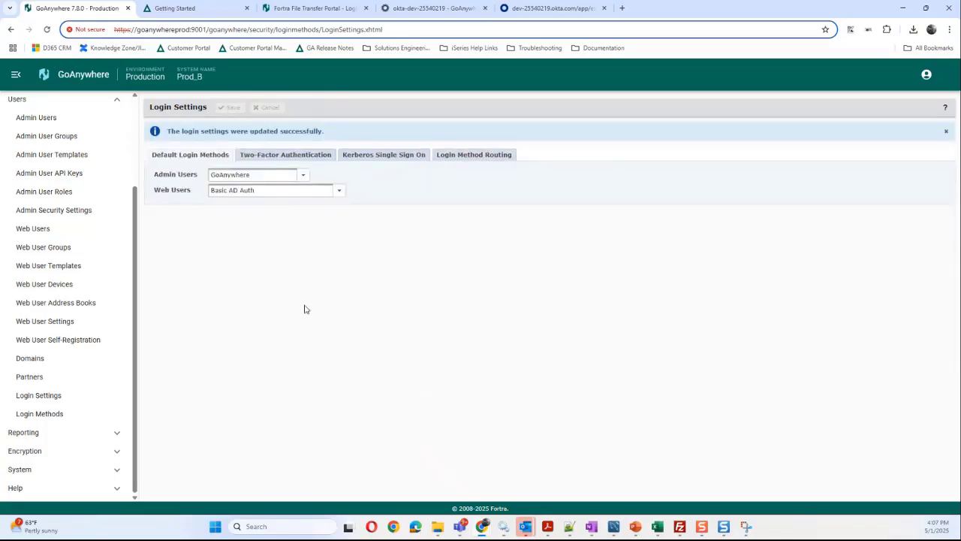
pyautogui.click(504, 157)
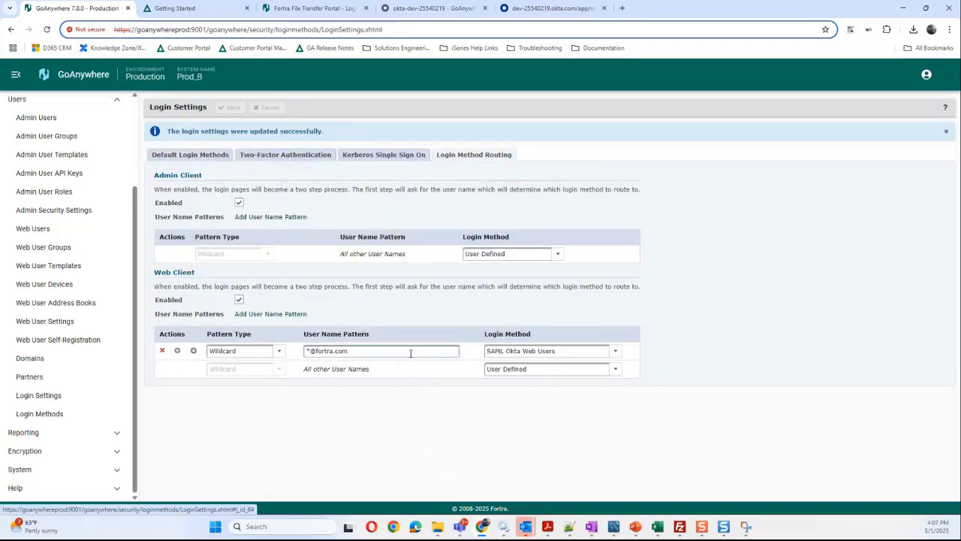
pyautogui.click(579, 352)
pyautogui.scroll(-1, 557, 382)
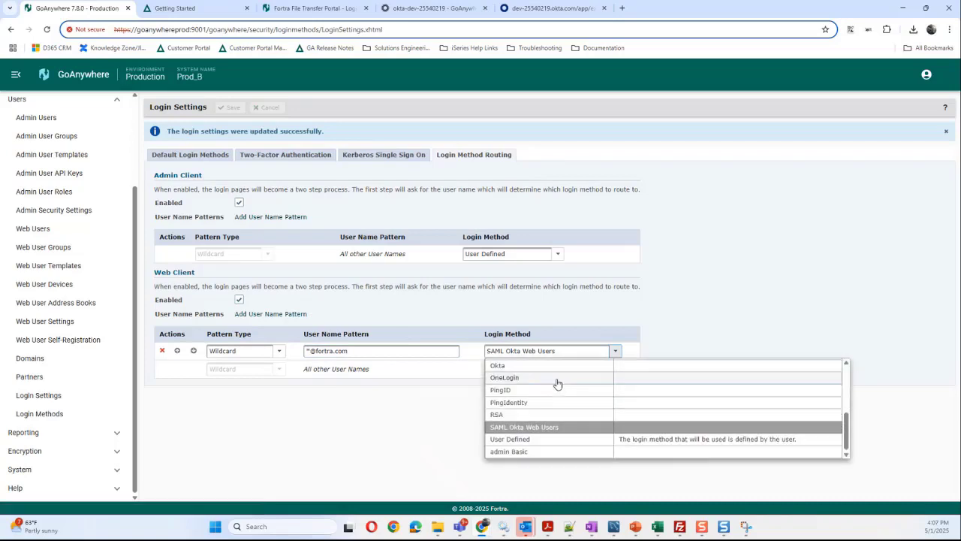
pyautogui.click(535, 438)
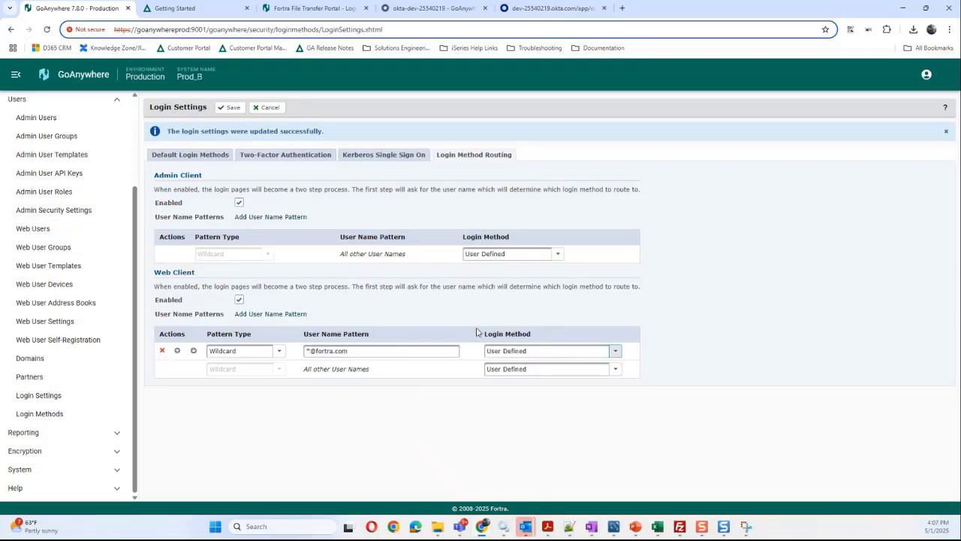
pyautogui.click(615, 351)
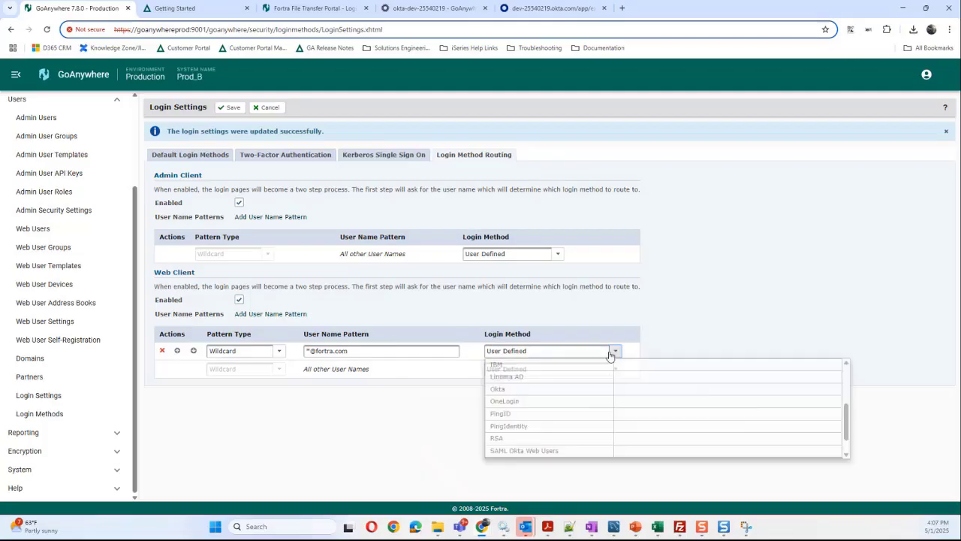
pyautogui.click(476, 427)
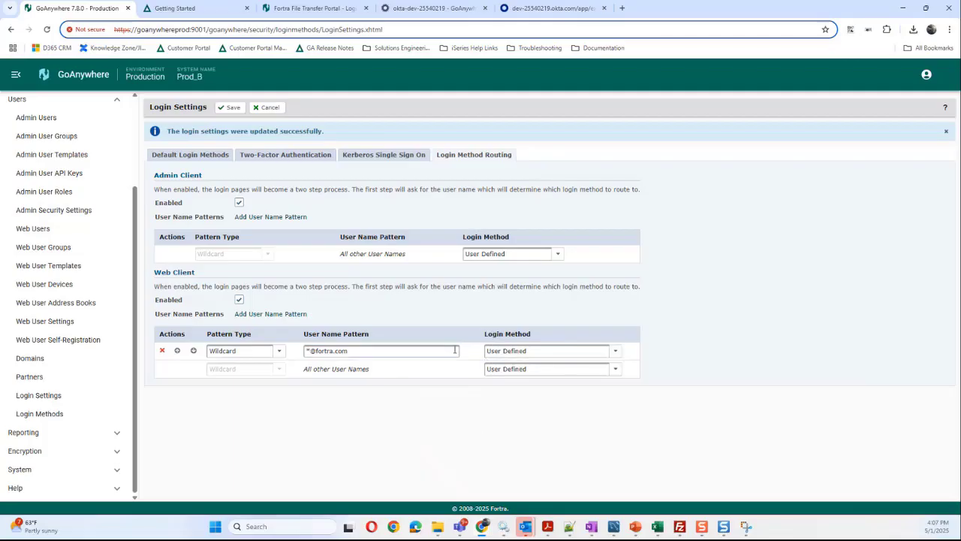
# Without saving the login settings, filter the web users by the user's first name and open the fortra.com account's authentication settings
pyautogui.click(36, 230)
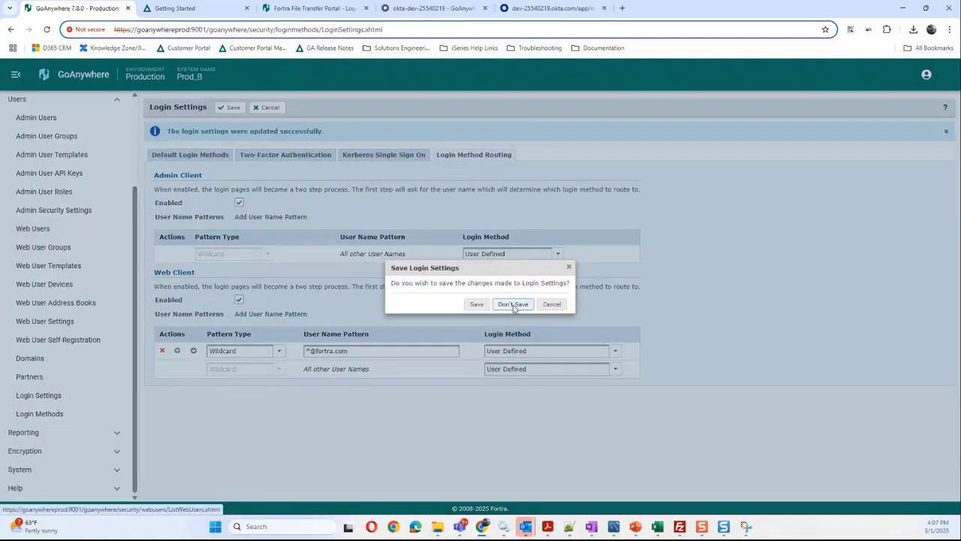
pyautogui.click(513, 304)
pyautogui.click(238, 132)
pyautogui.write('Jerrod')
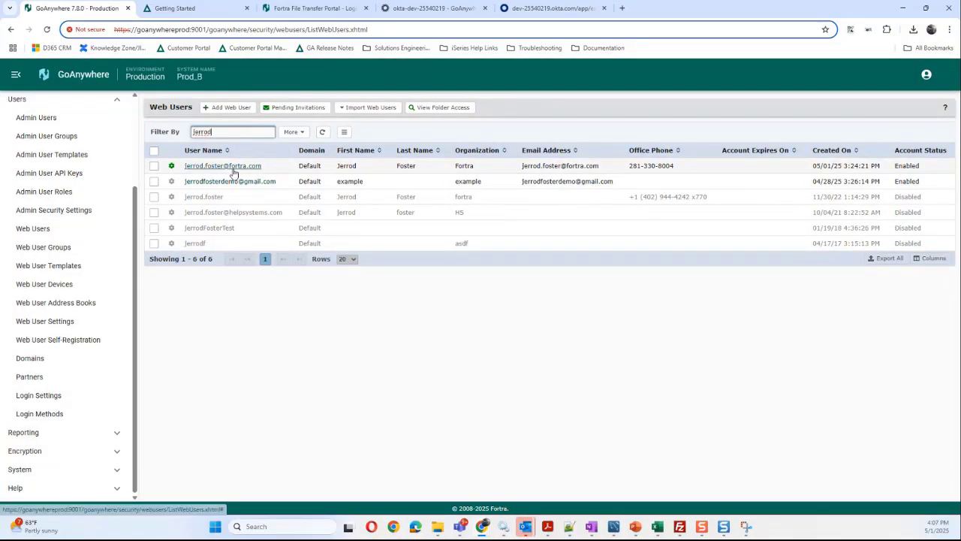
pyautogui.click(232, 166)
pyautogui.click(230, 133)
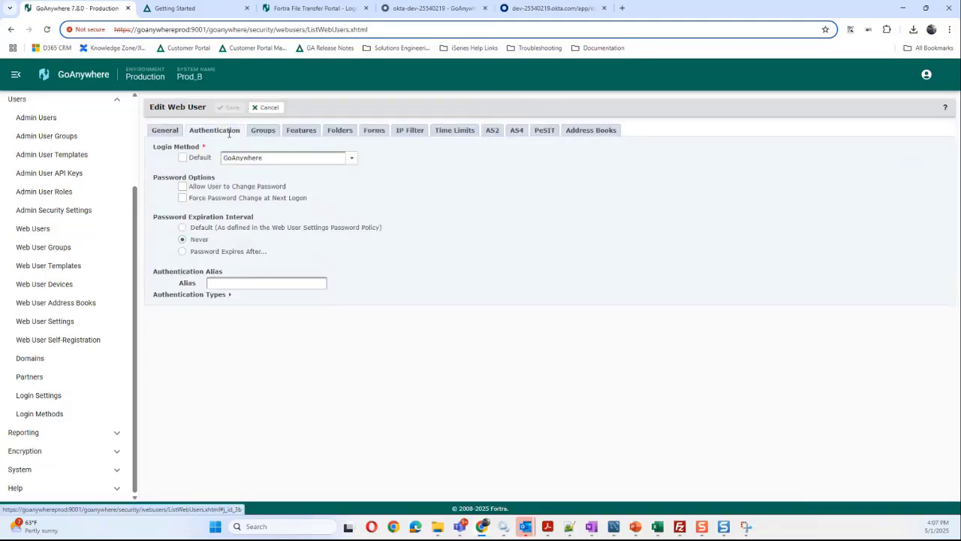
# Try SAML Okta Web Users as the web user's login method and cancel the edit
pyautogui.click(349, 160)
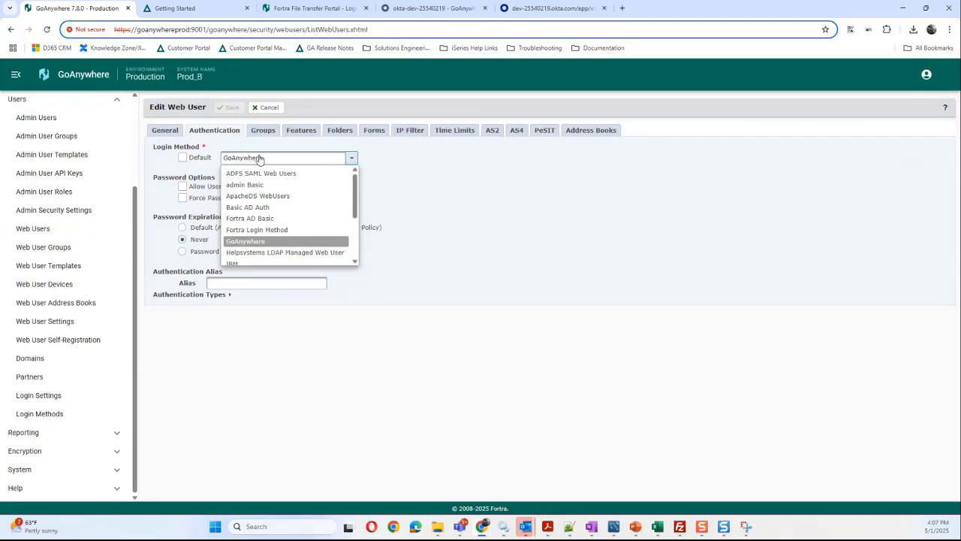
pyautogui.scroll(-1, 282, 180)
pyautogui.scroll(-1, 272, 230)
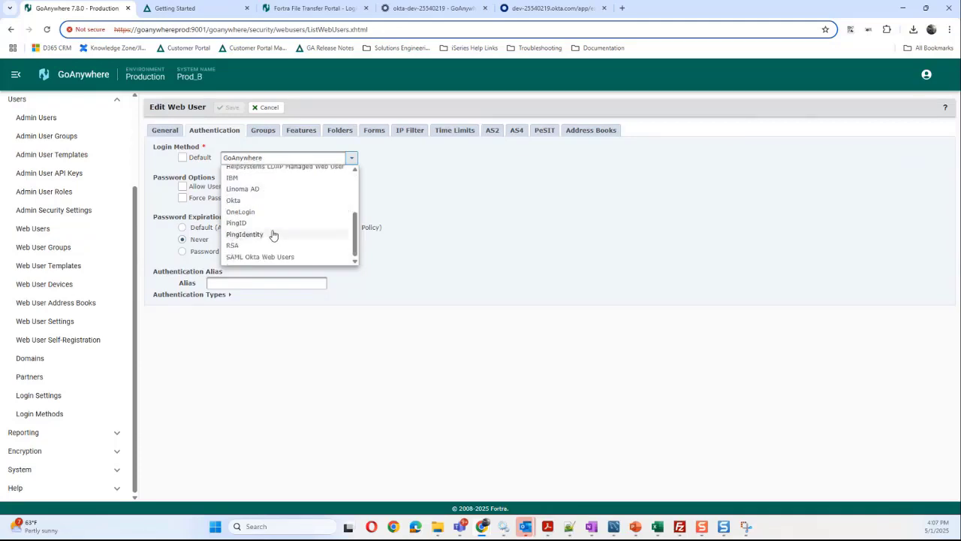
pyautogui.click(277, 258)
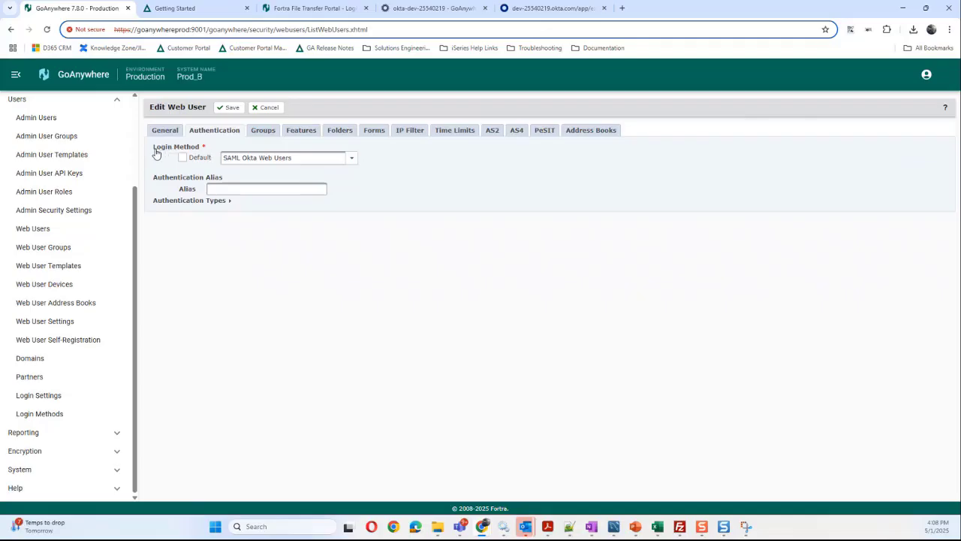
pyautogui.moveTo(155, 149); pyautogui.dragTo(205, 149)
pyautogui.click(373, 199)
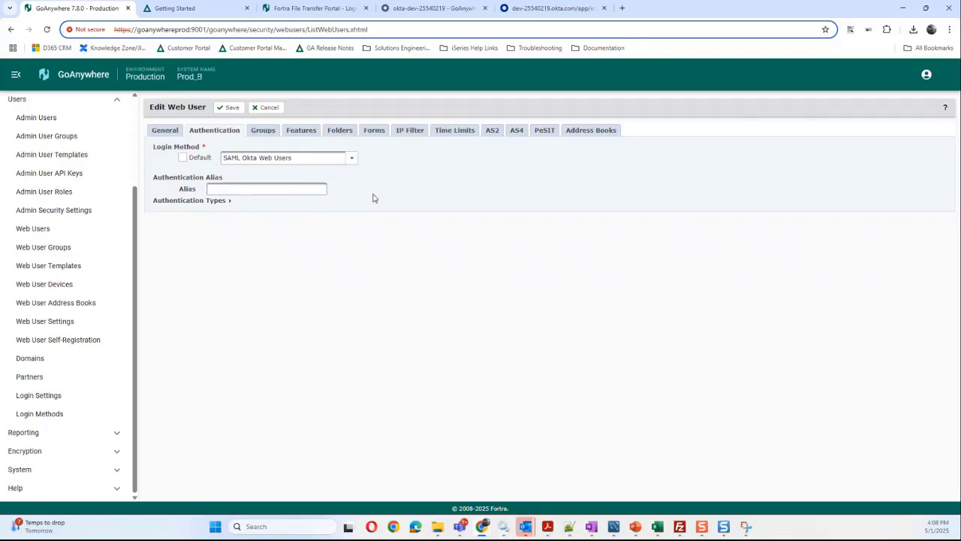
pyautogui.click(272, 109)
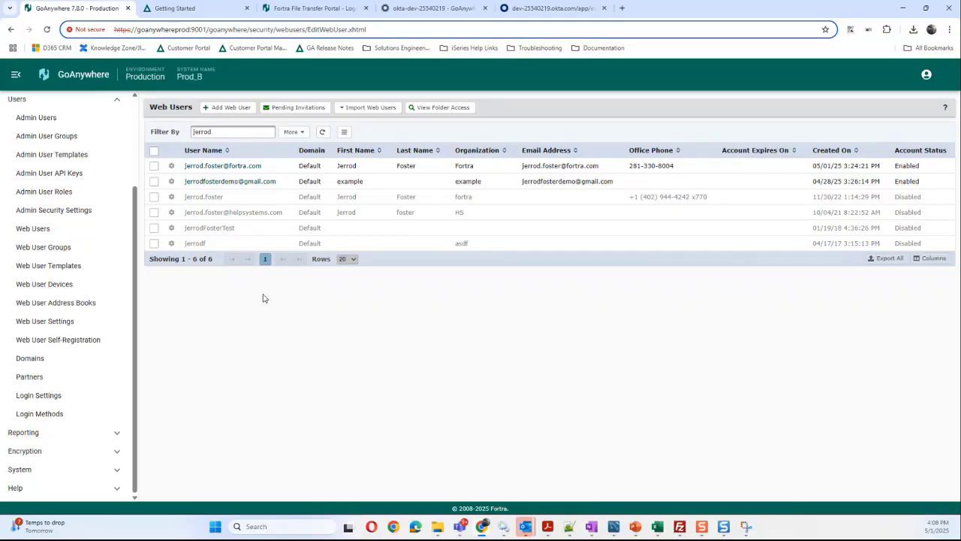
# Reload the web client login page and submit the web user's fortra.com user name
pyautogui.click(311, 6)
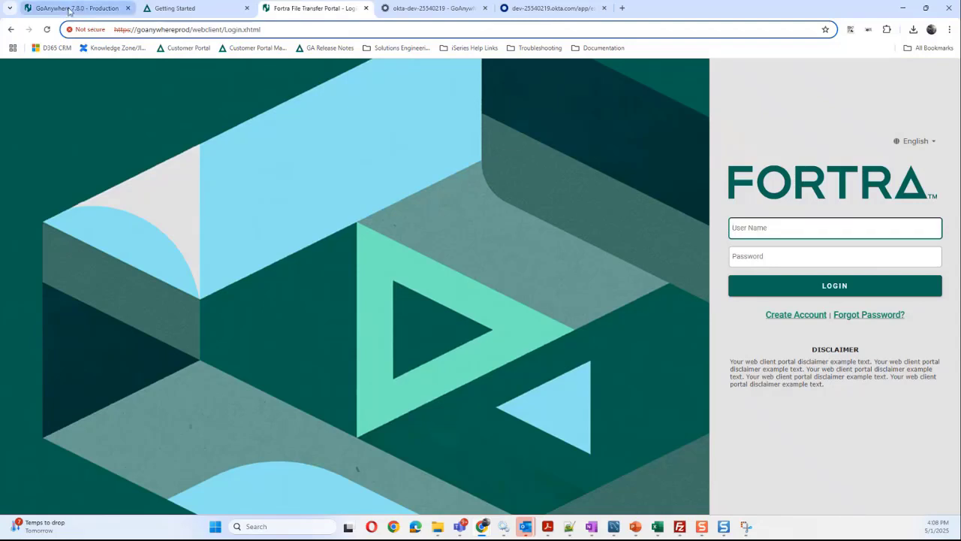
pyautogui.click(46, 29)
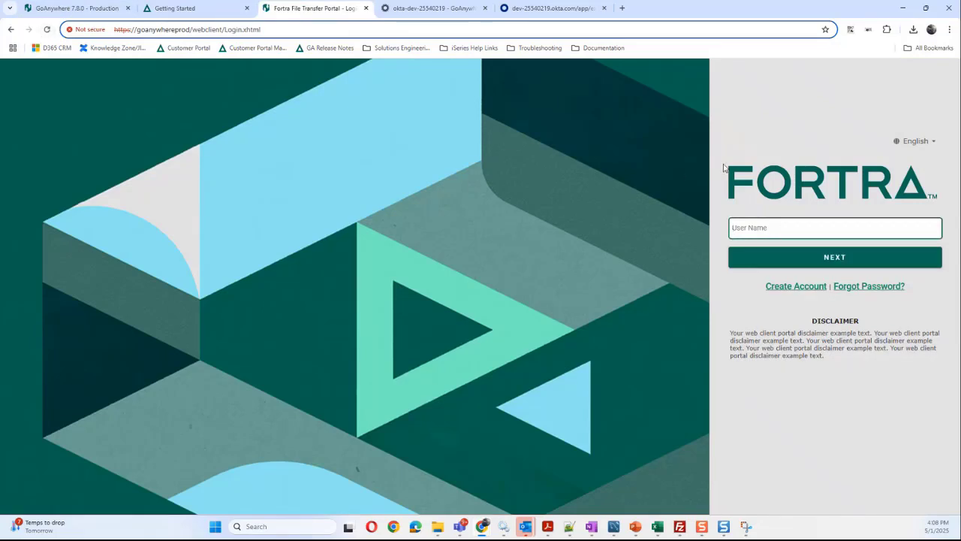
pyautogui.click(762, 229)
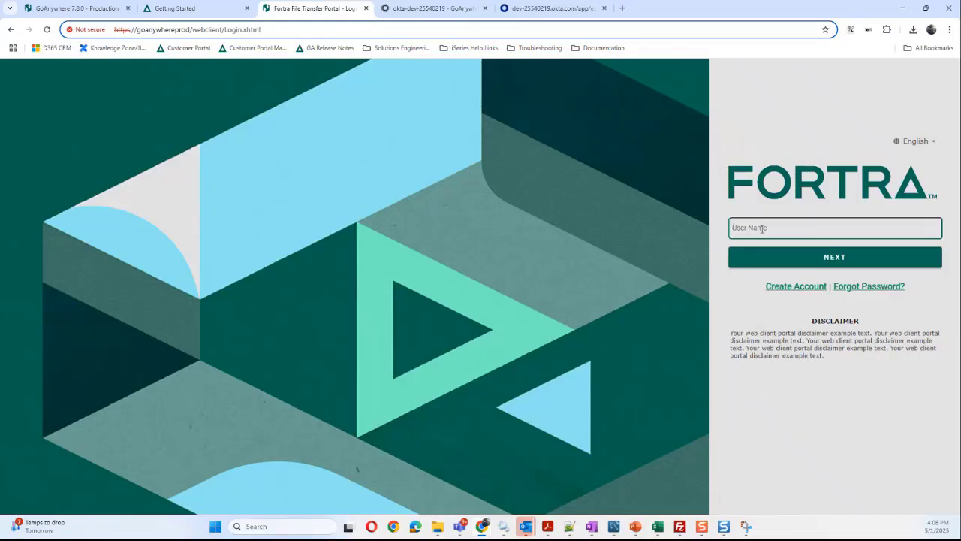
pyautogui.click(775, 229)
pyautogui.click(774, 436)
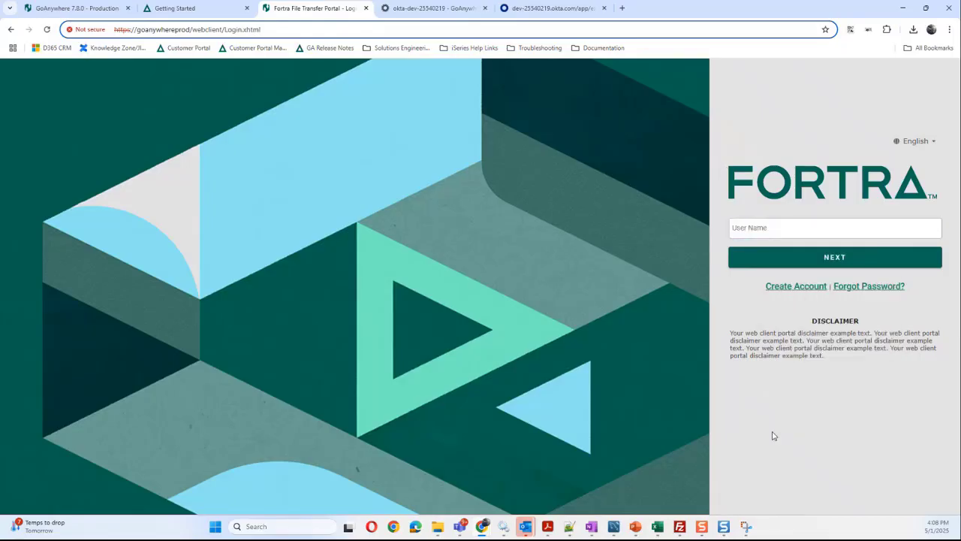
pyautogui.click(766, 226)
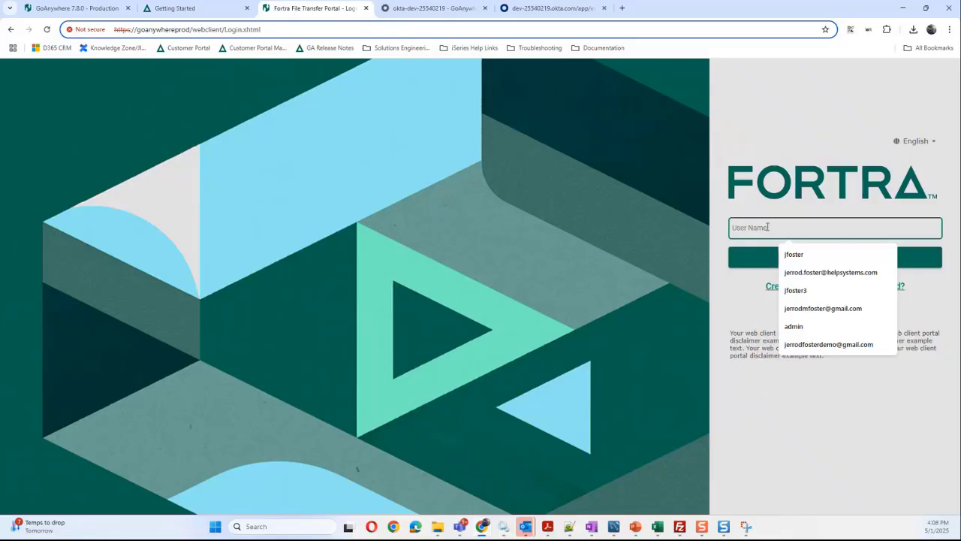
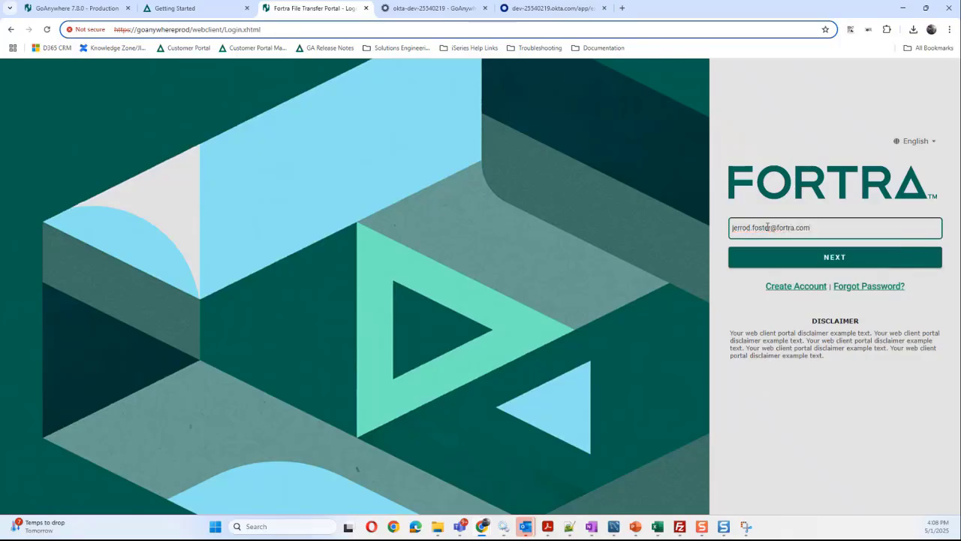
pyautogui.hotkey('ctrl', 'a')
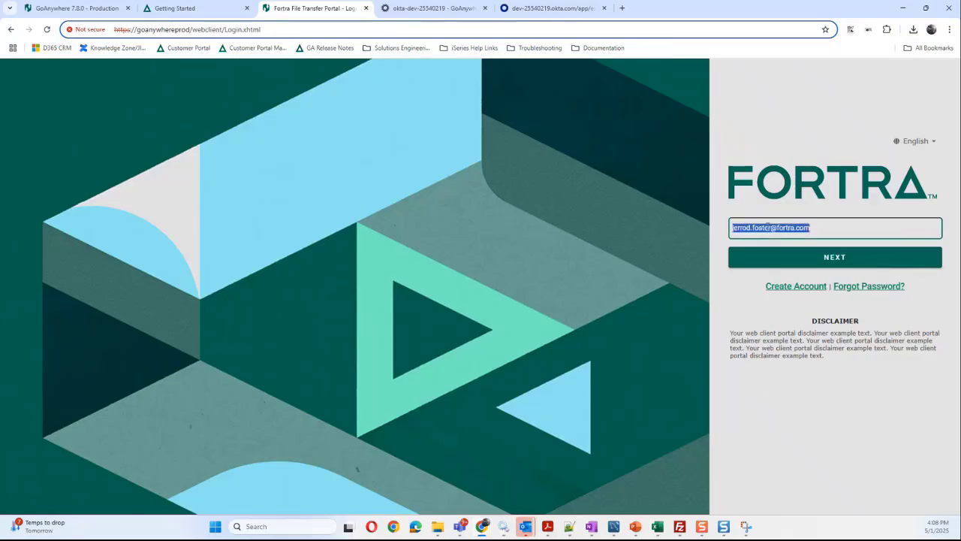
pyautogui.click(782, 260)
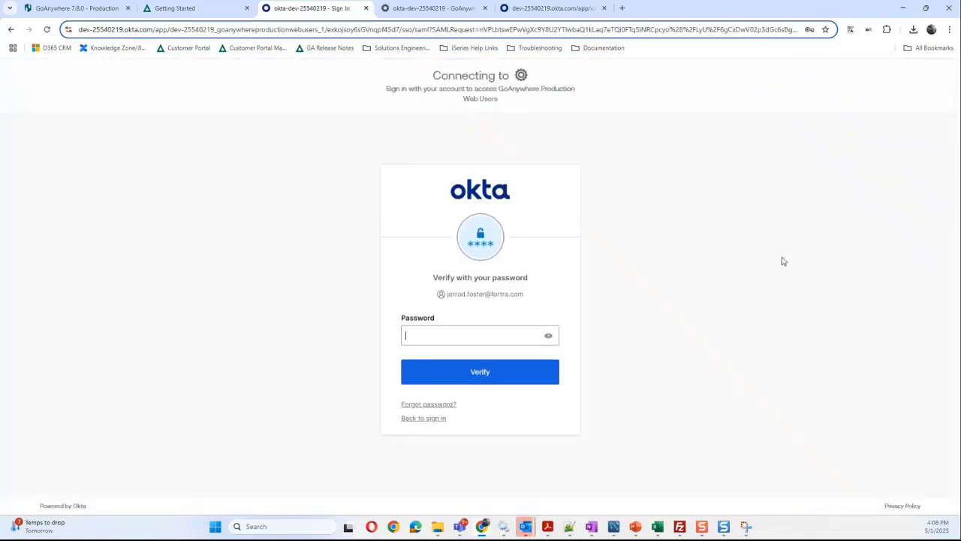
# Enter the account password on the Okta sign-in page and verify it
pyautogui.click(473, 336)
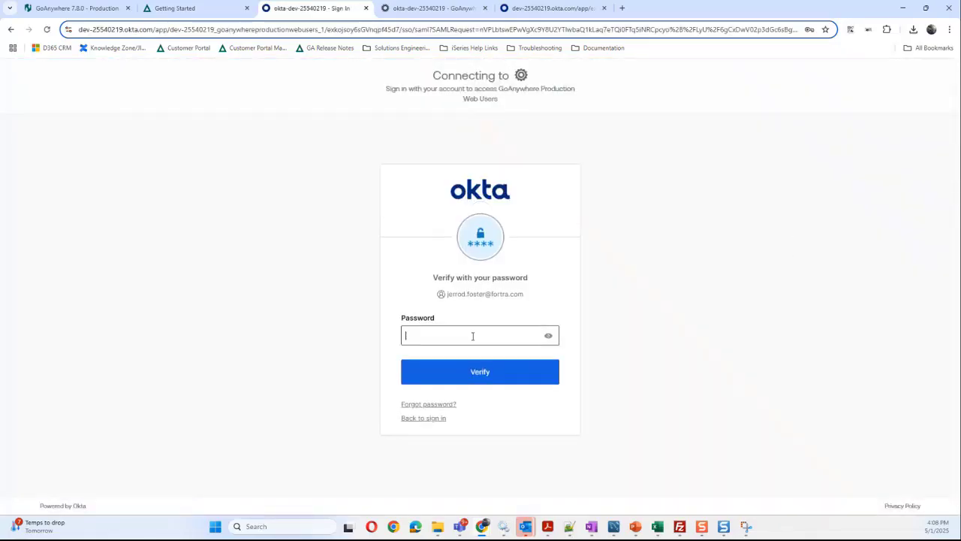
pyautogui.click(488, 362)
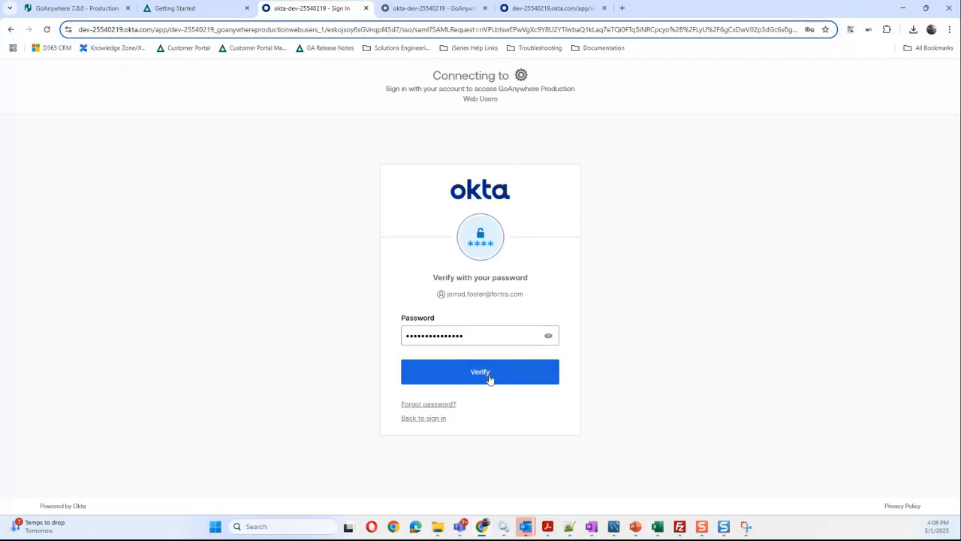
pyautogui.click(488, 373)
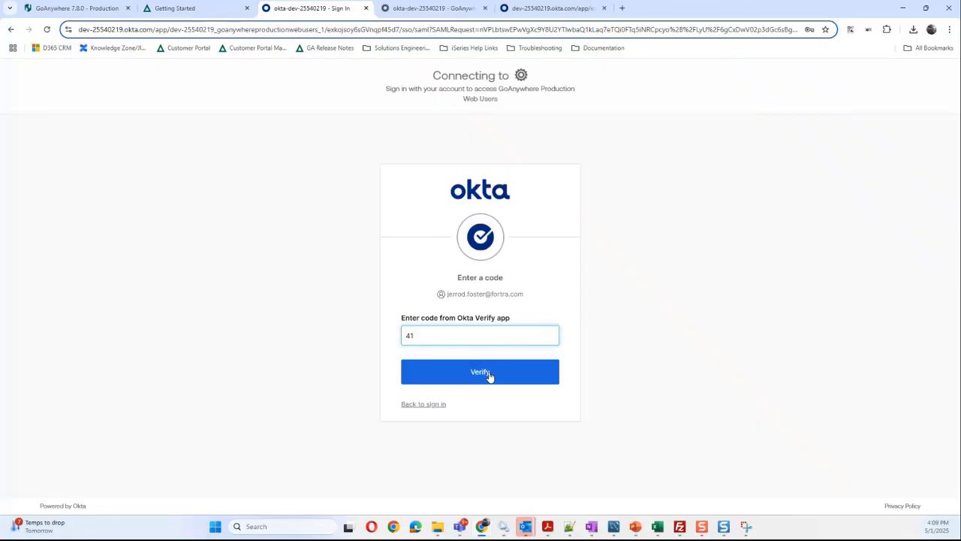
# Replace the partial entry with the verification code from the Okta Verify app and complete the sign-in
pyautogui.moveTo(417, 336); pyautogui.dragTo(360, 335)
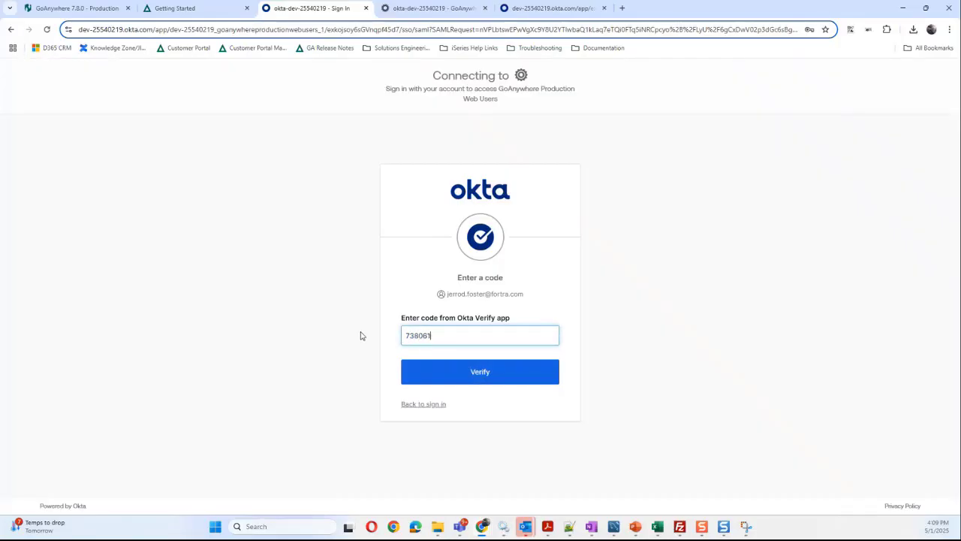
pyautogui.click(467, 377)
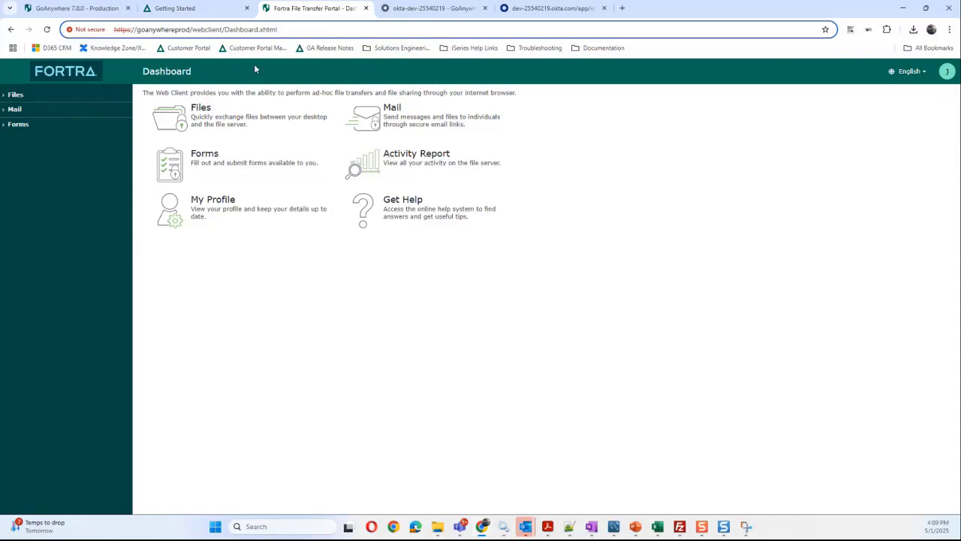
# Back in the GoAnywhere admin console, open the System audit log and display the goanywhere_Prod_A.log file
pyautogui.click(92, 10)
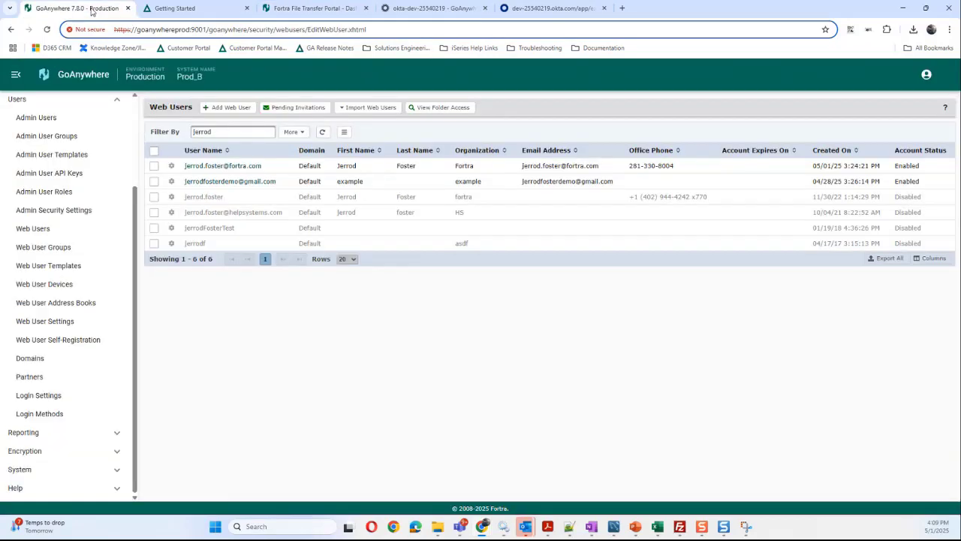
pyautogui.scroll(3, 61, 253)
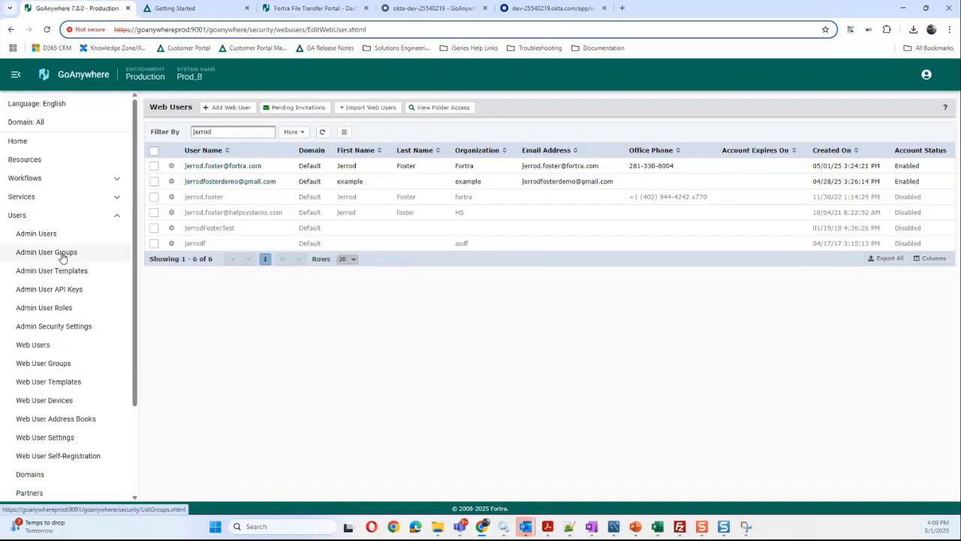
pyautogui.click(78, 215)
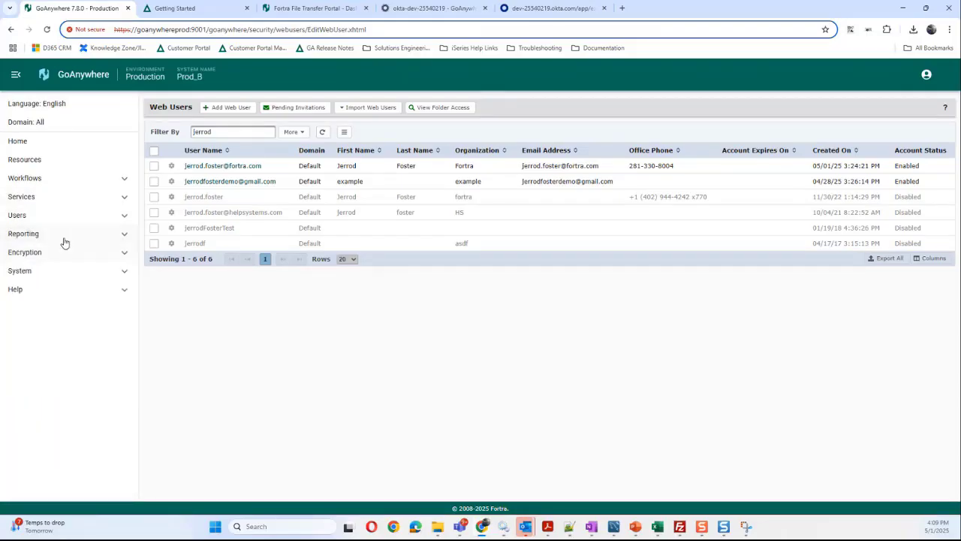
pyautogui.click(65, 239)
pyautogui.click(63, 290)
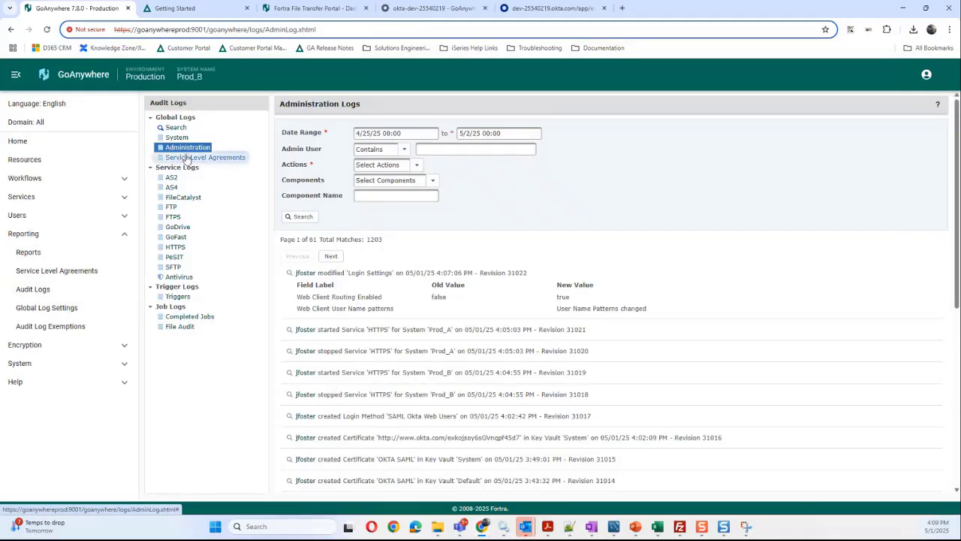
pyautogui.click(177, 138)
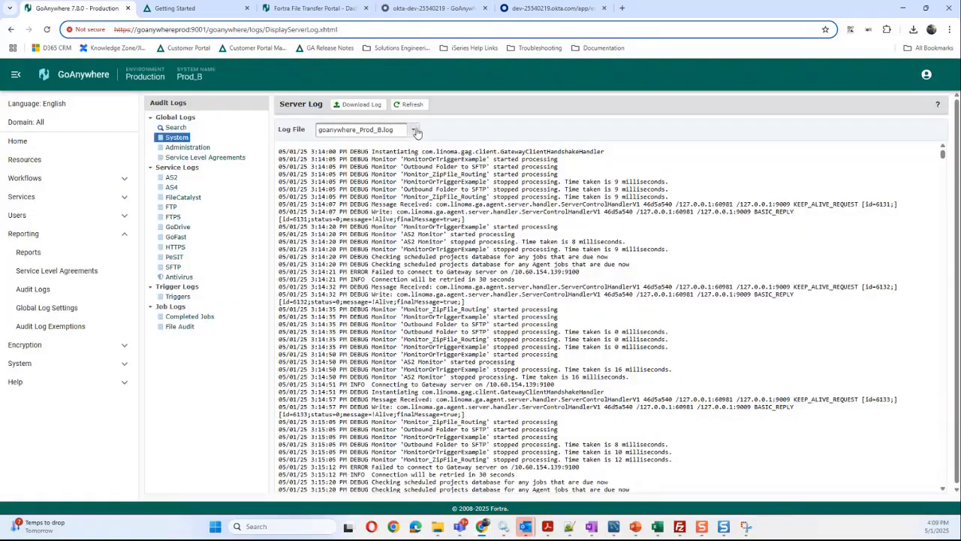
pyautogui.click(415, 131)
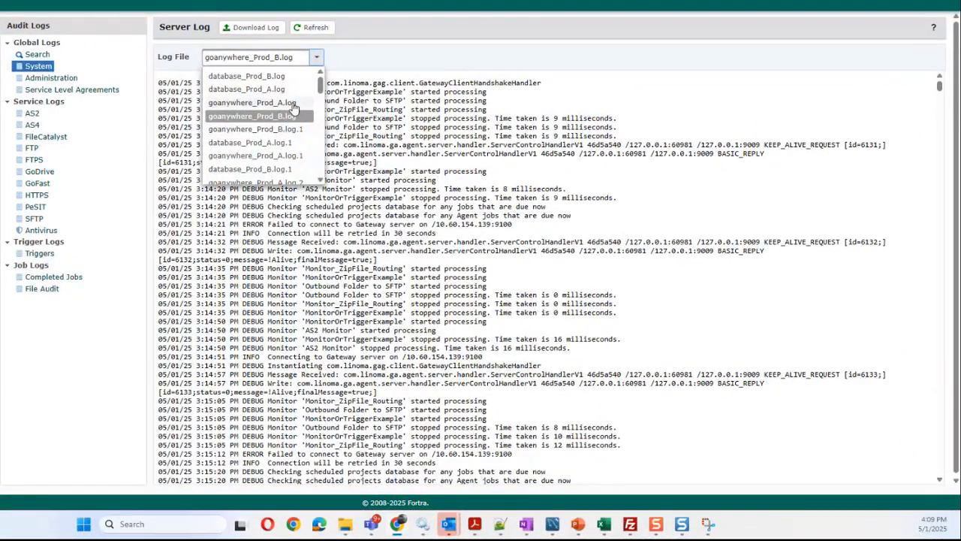
pyautogui.click(292, 104)
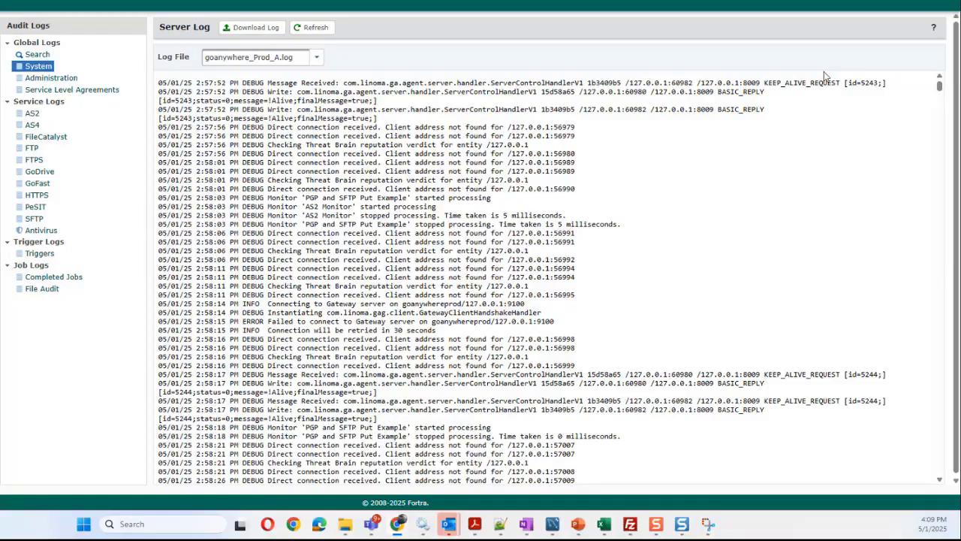
# Search the server log for "assertion" and examine the latest SAML assertion response and request entries
pyautogui.press('Return')
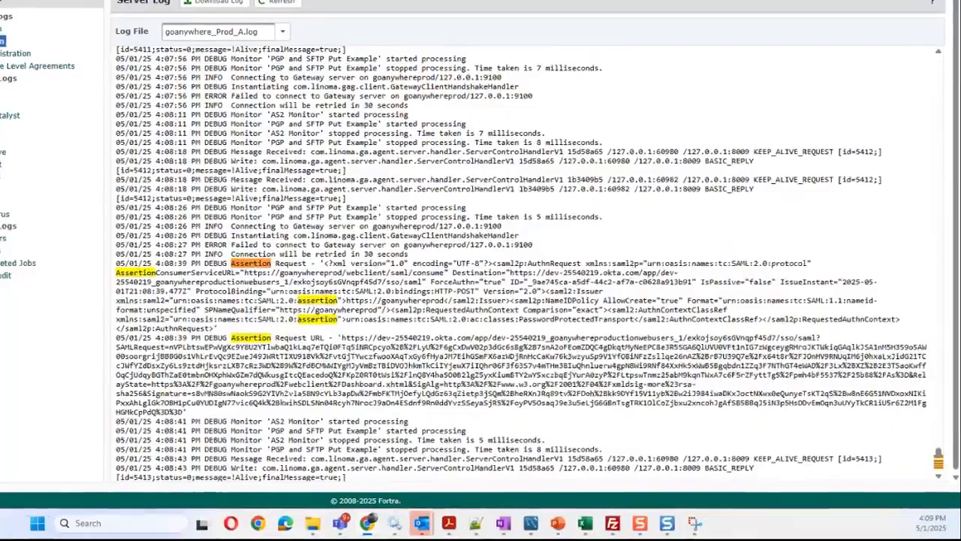
pyautogui.hotkey('shift', 'Return')
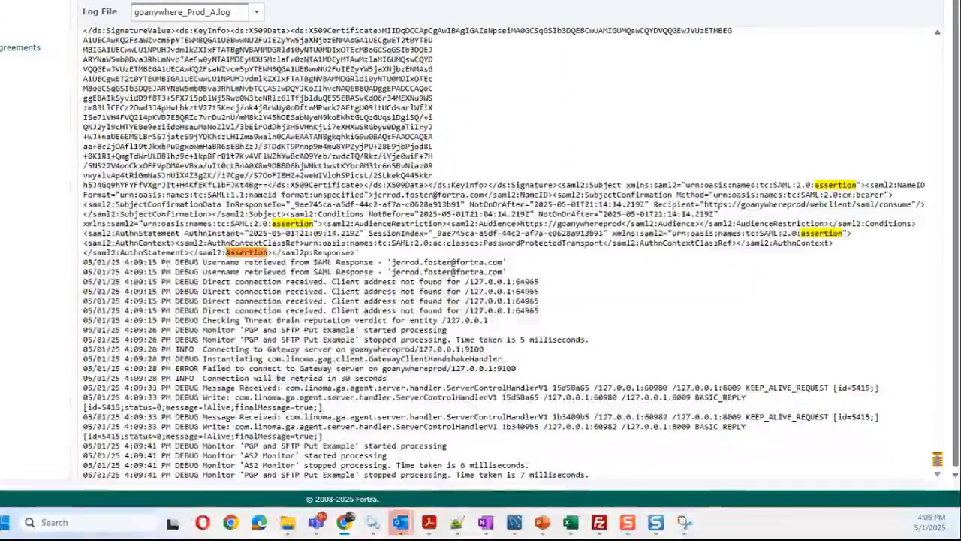
pyautogui.scroll(6, 303, 229)
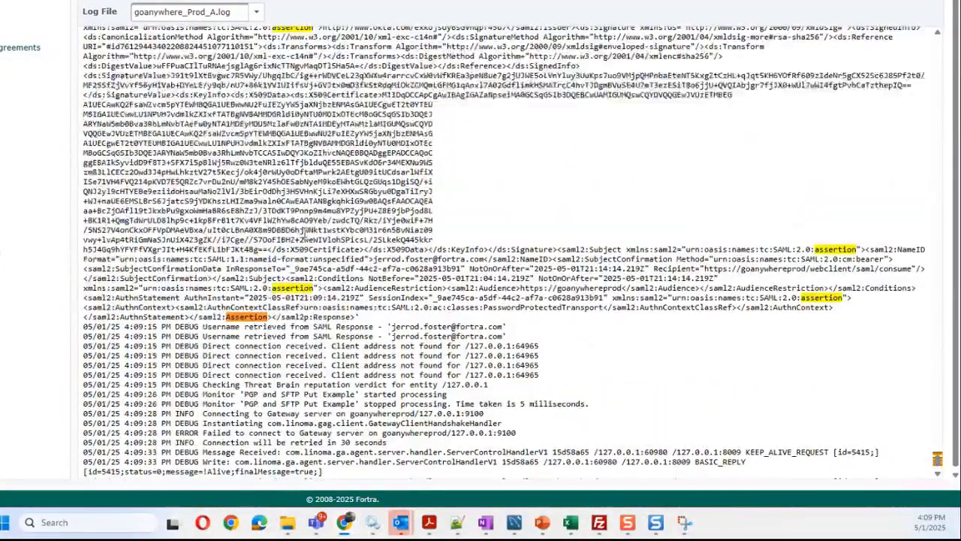
pyautogui.scroll(8, 196, 150)
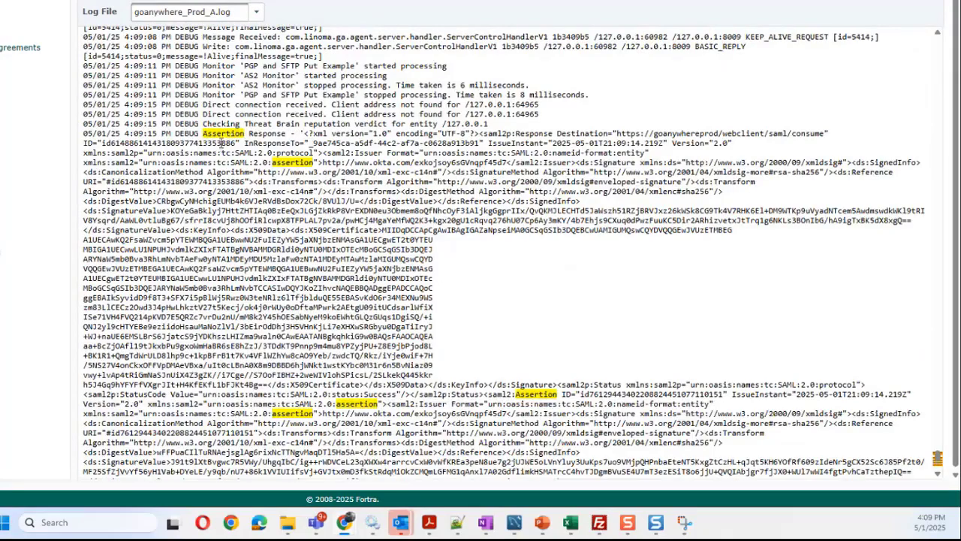
pyautogui.scroll(-1, 223, 144)
pyautogui.scroll(-12, 223, 144)
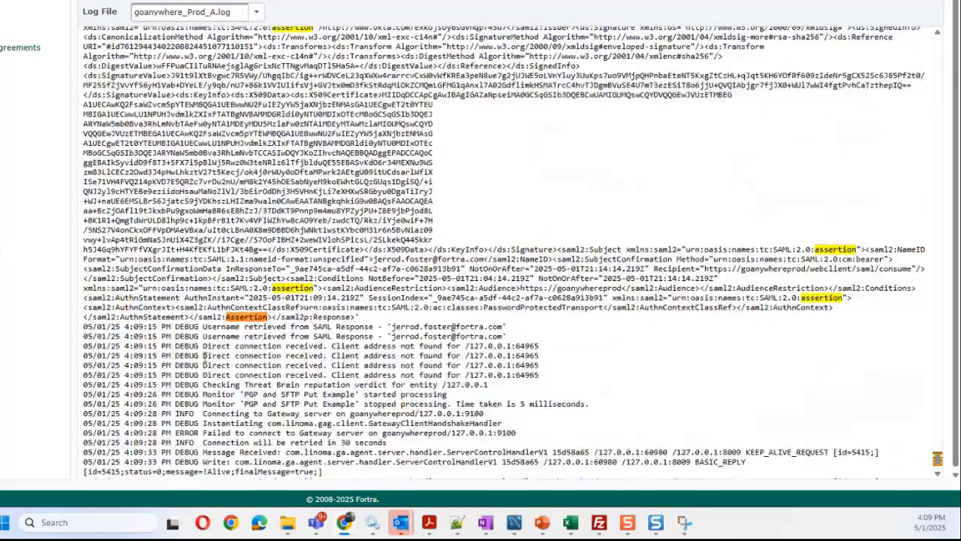
pyautogui.scroll(15, 209, 324)
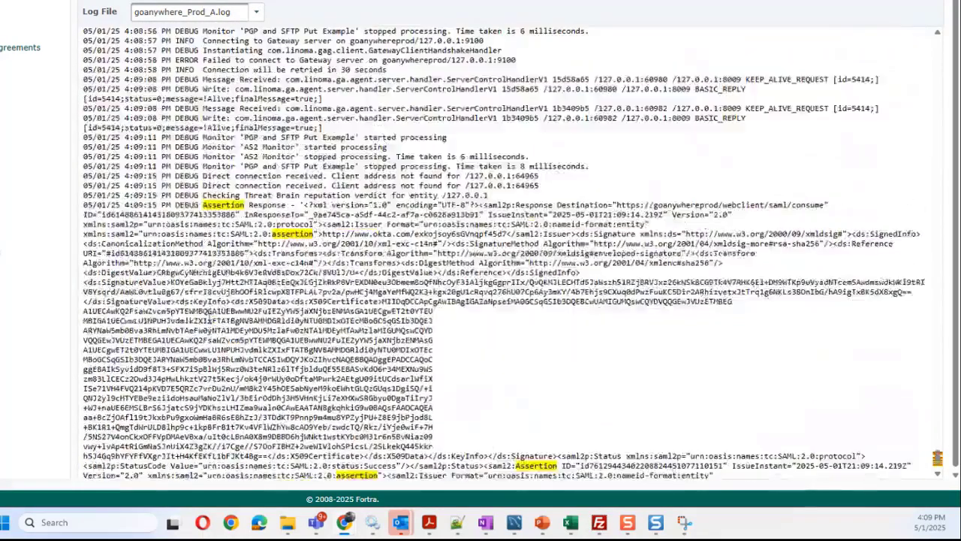
pyautogui.scroll(5, 208, 324)
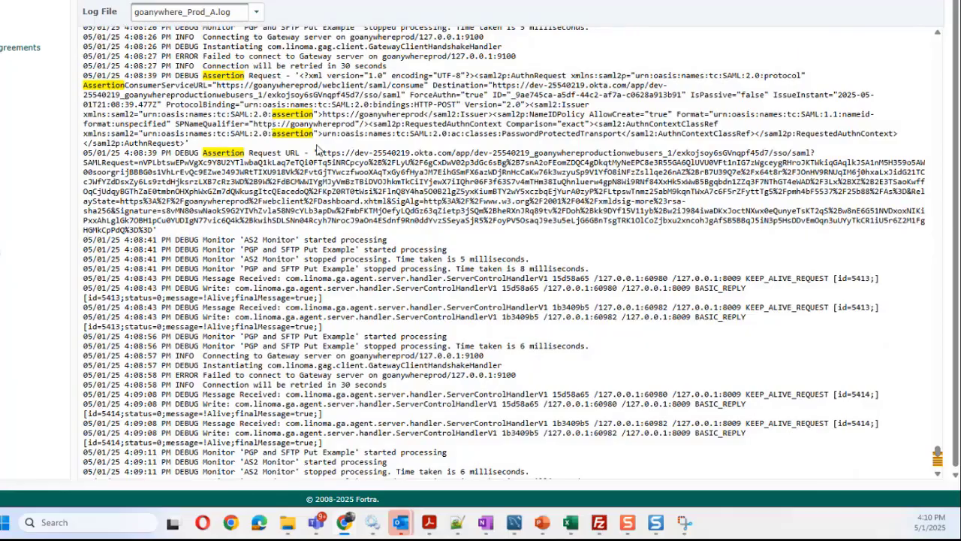
# Examine the SAML assertion response through to its Subject section and highlight the user name in the NameID element
pyautogui.scroll(-10, 310, 148)
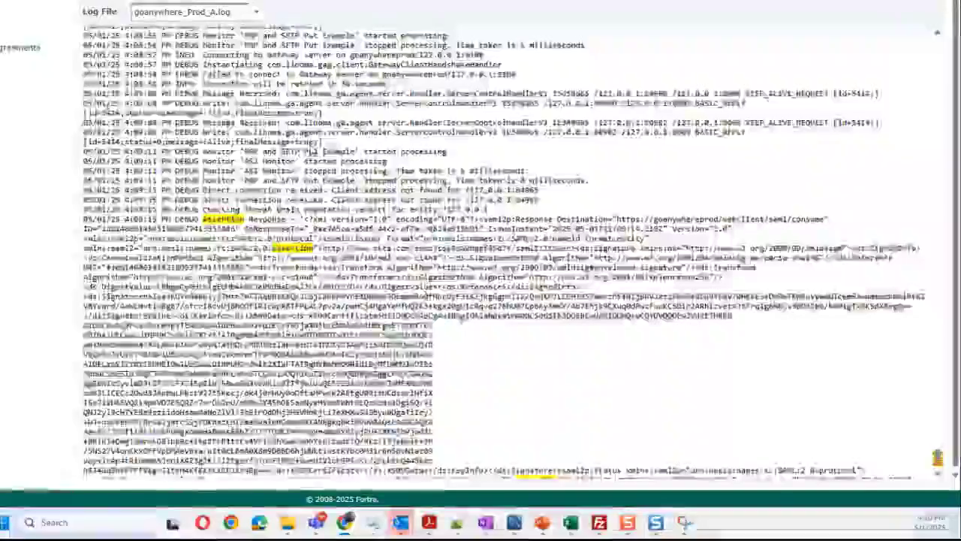
pyautogui.scroll(-2, 278, 200)
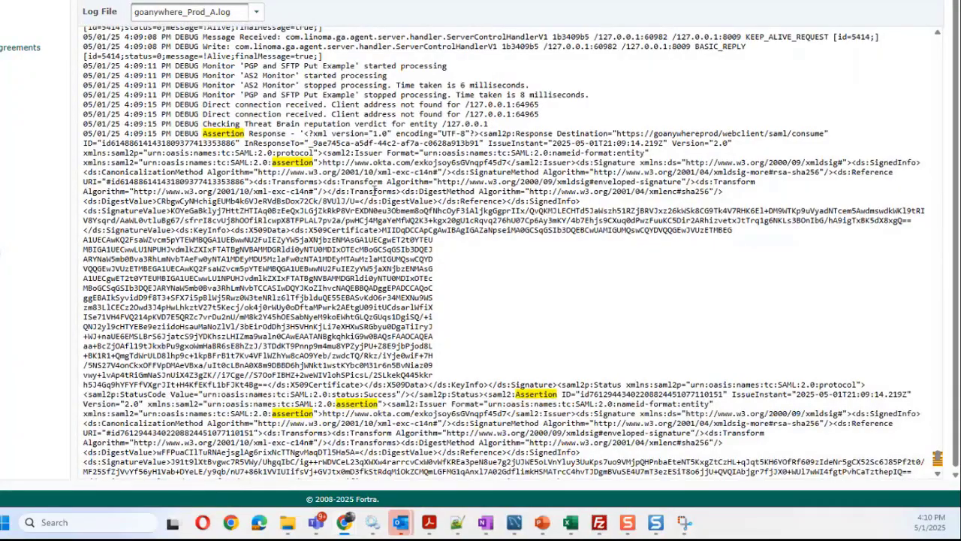
pyautogui.scroll(-2, 373, 192)
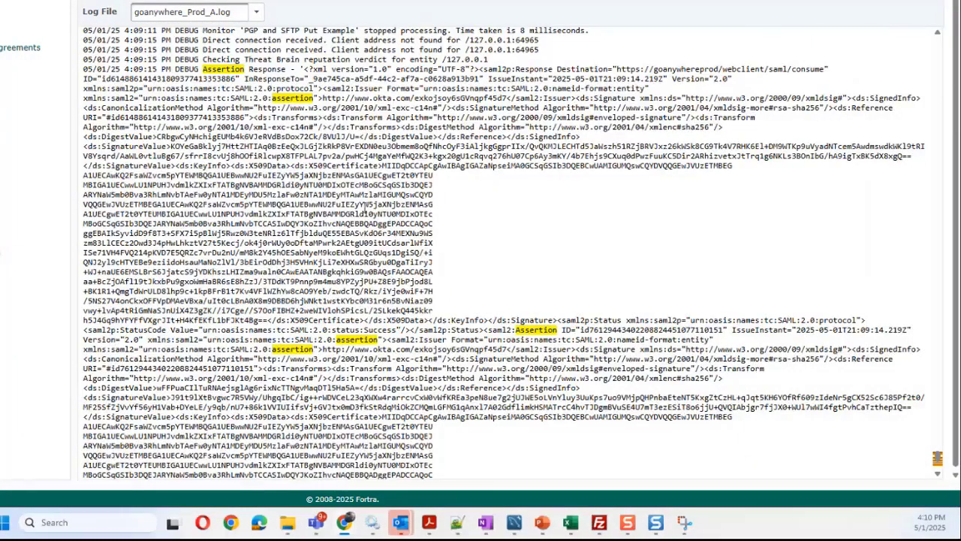
pyautogui.scroll(-4, 412, 199)
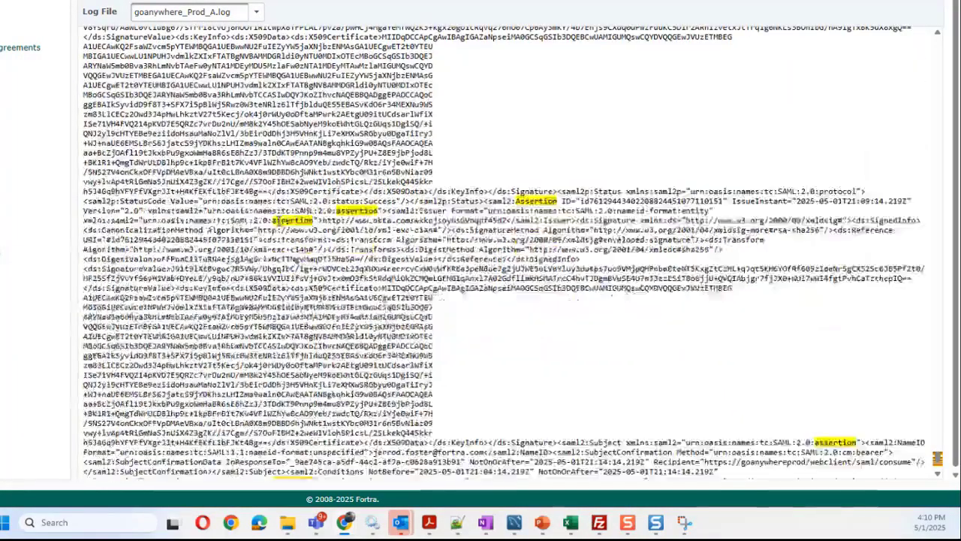
pyautogui.scroll(-4, 411, 199)
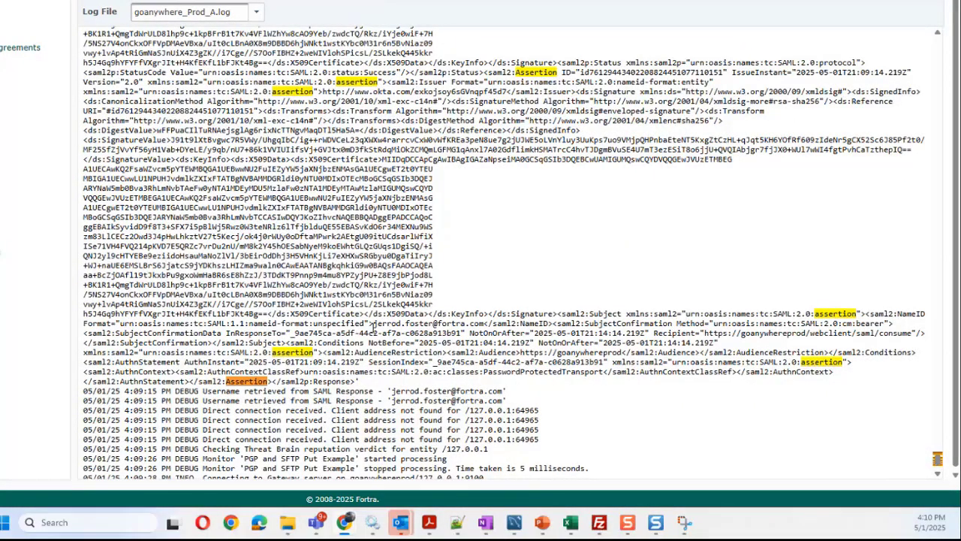
pyautogui.moveTo(249, 323); pyautogui.dragTo(485, 324)
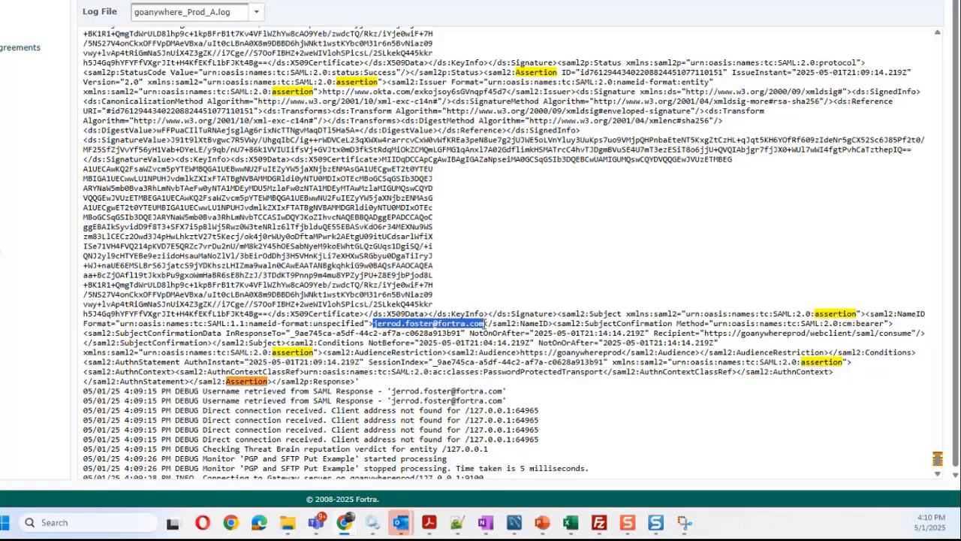
# Examine the log entries for the username retrieved from the SAML response, comparing them with the assertion's Subject section
pyautogui.scroll(-2, 622, 307)
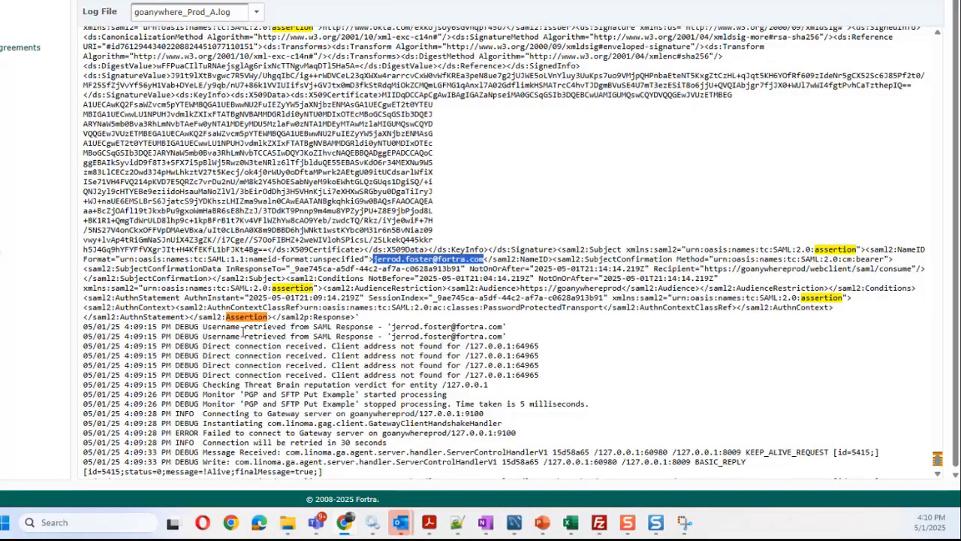
pyautogui.moveTo(203, 327); pyautogui.dragTo(506, 327)
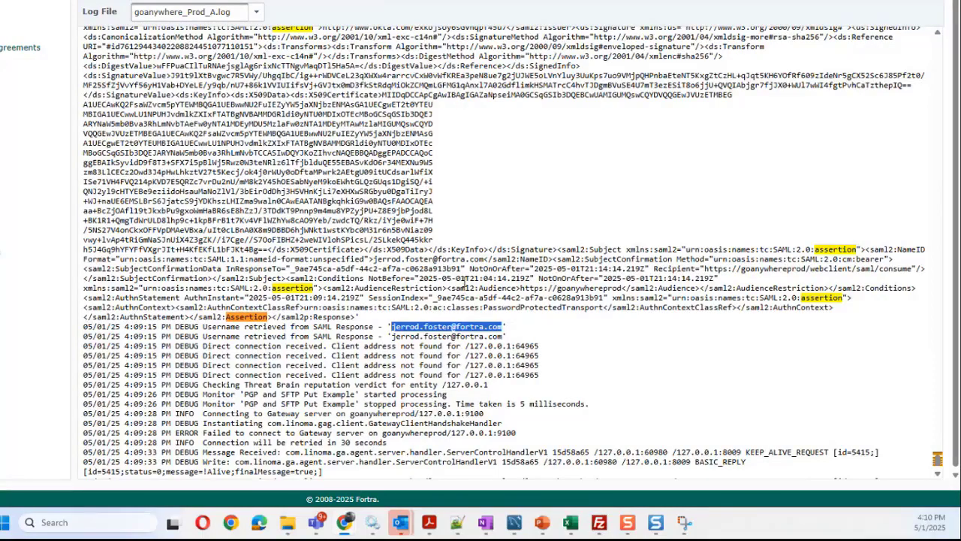
pyautogui.click(505, 336)
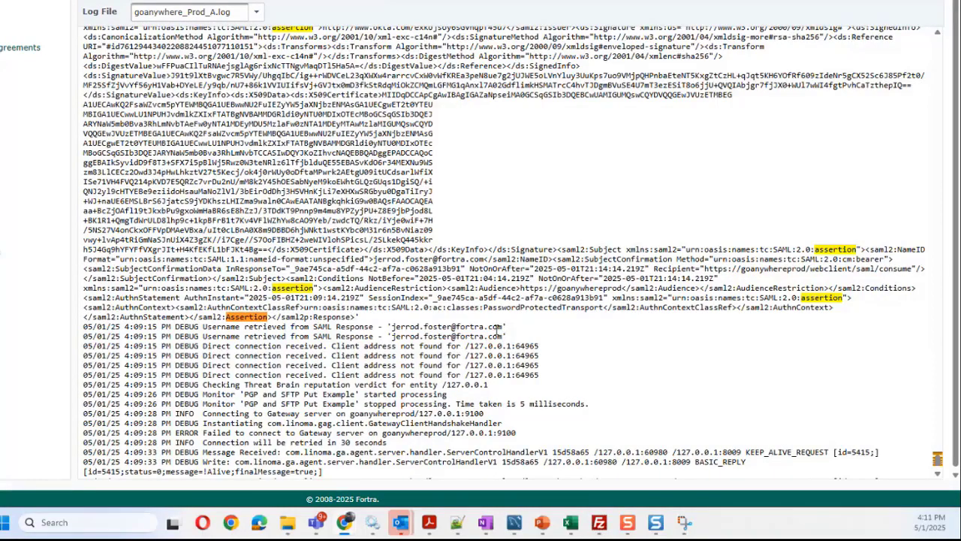
pyautogui.moveTo(508, 336); pyautogui.dragTo(97, 259)
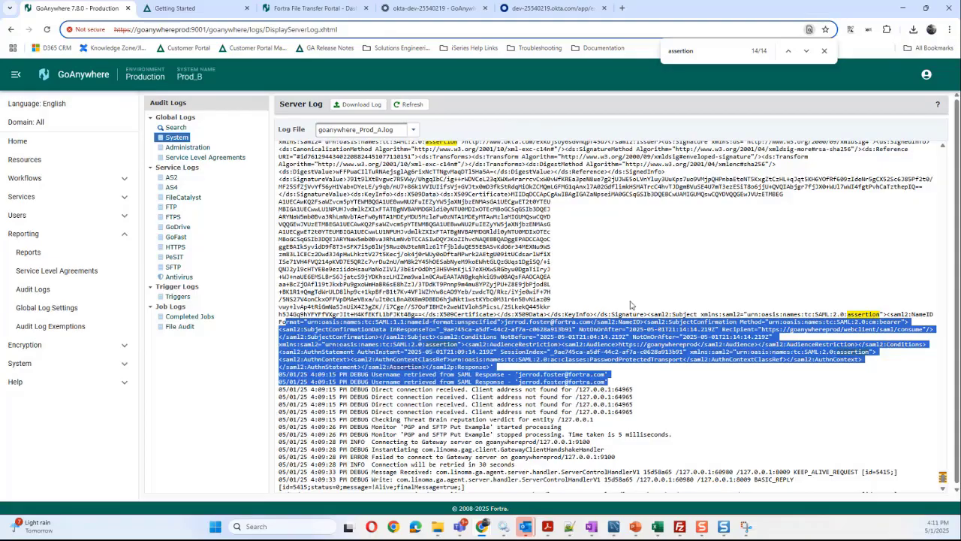
pyautogui.click(564, 278)
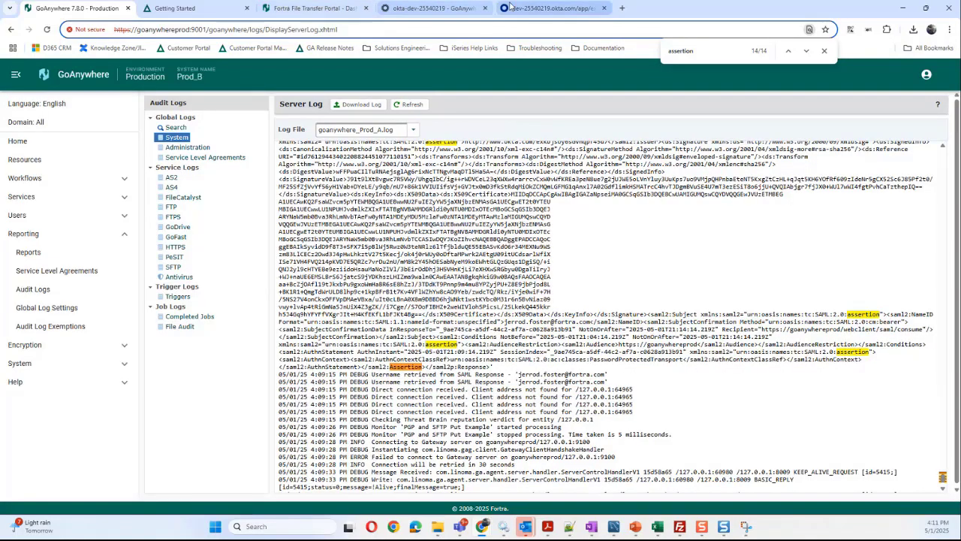
# Close the extra Okta app page and log out of the Fortra File Transfer Portal web client
pyautogui.click(556, 9)
pyautogui.click(605, 8)
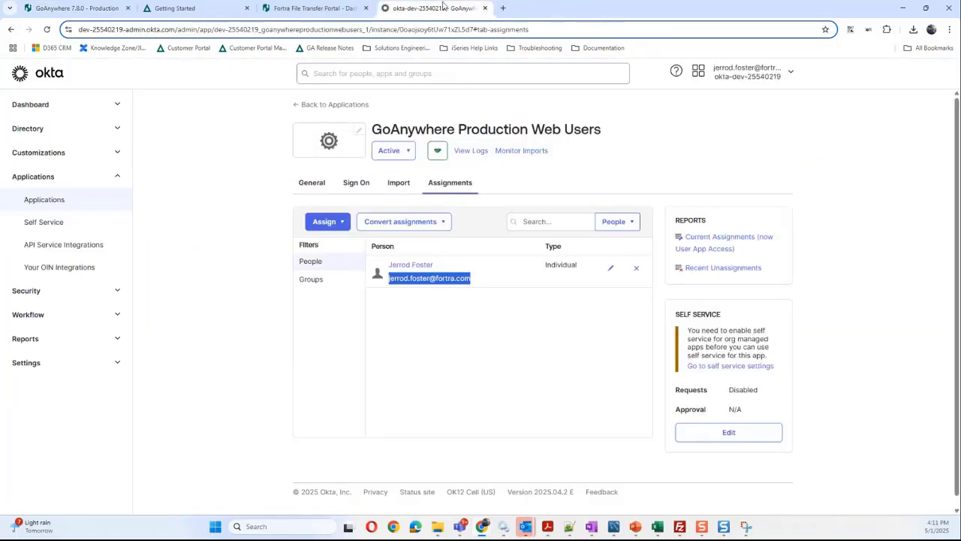
pyautogui.click(316, 9)
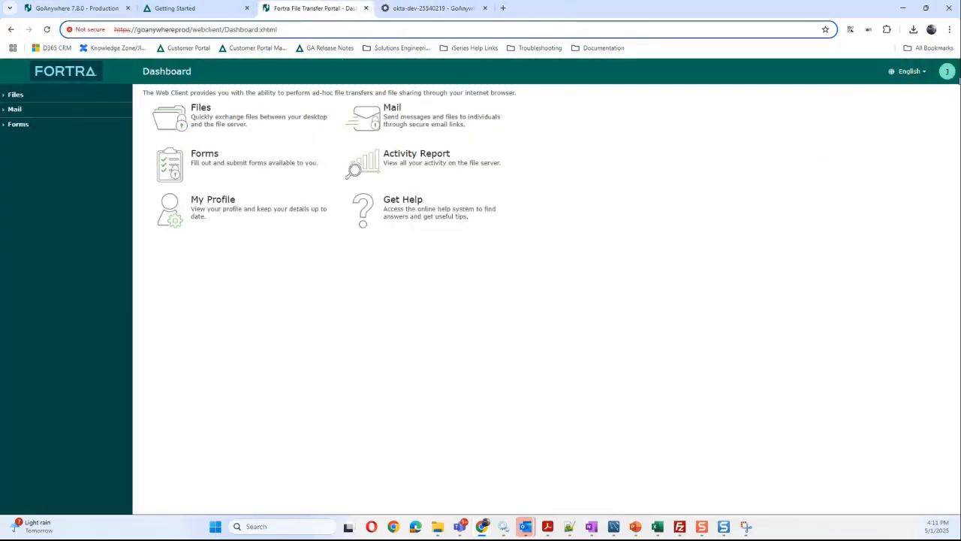
pyautogui.click(947, 71)
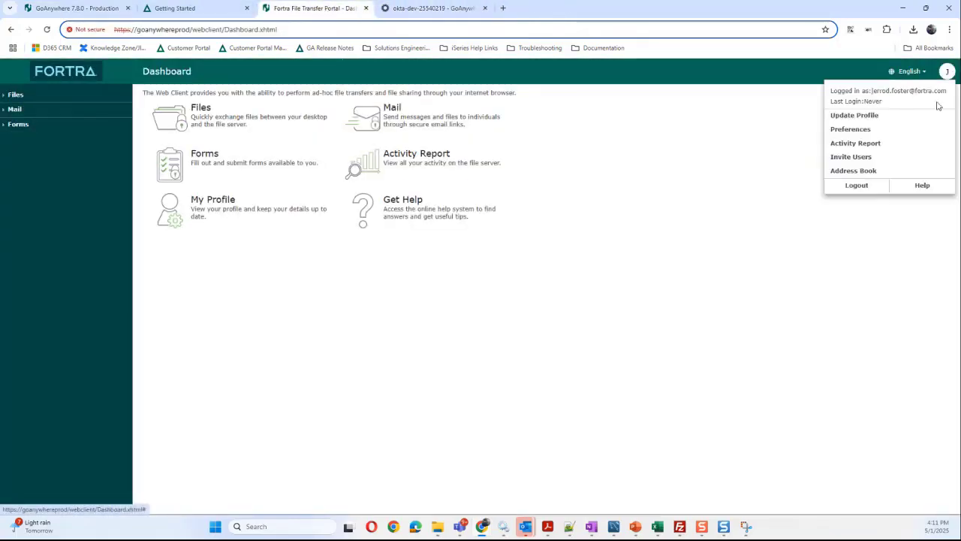
pyautogui.click(865, 189)
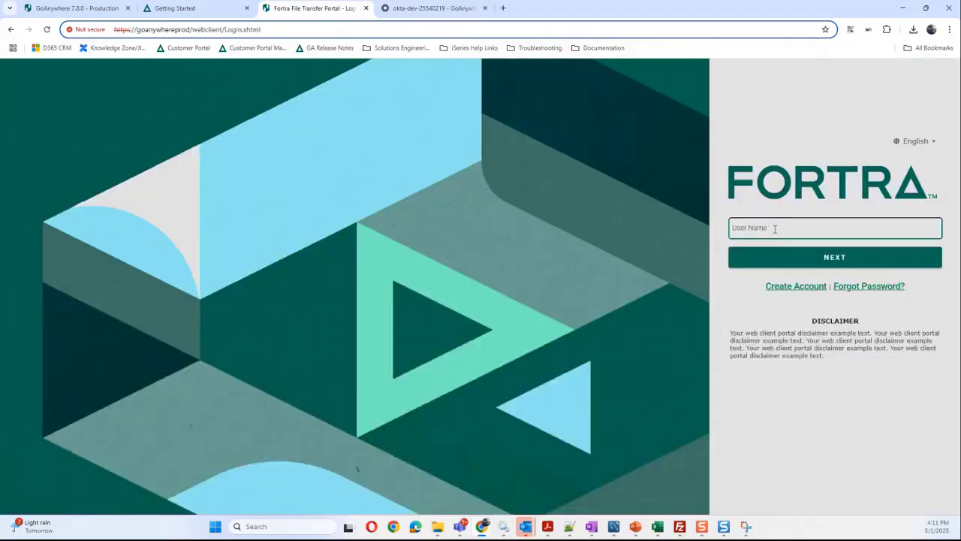
# In the GoAnywhere admin console, edit the Prod_B HTTPS/AS2/AS4 service and enable Force Identity Provider Login on the Prod_B default listener
pyautogui.click(74, 8)
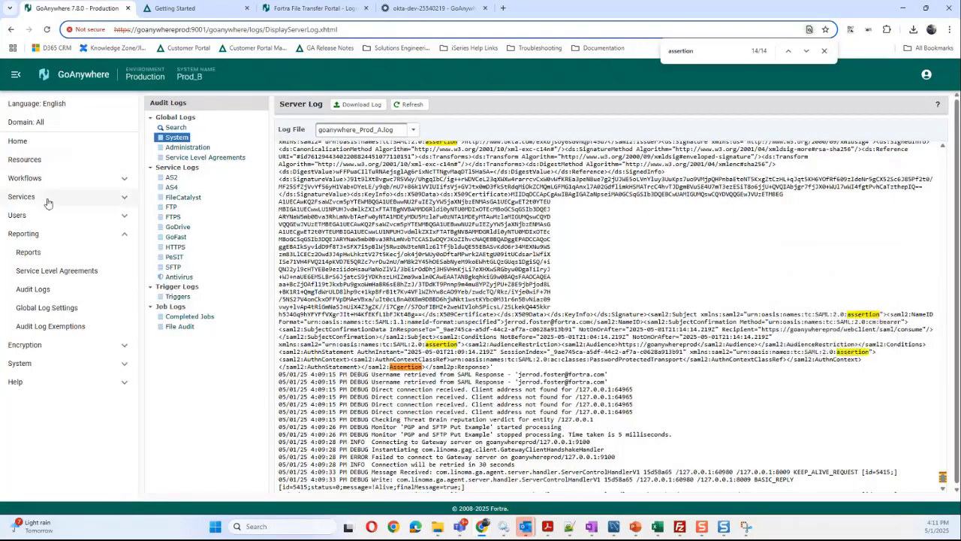
pyautogui.click(45, 198)
pyautogui.click(43, 215)
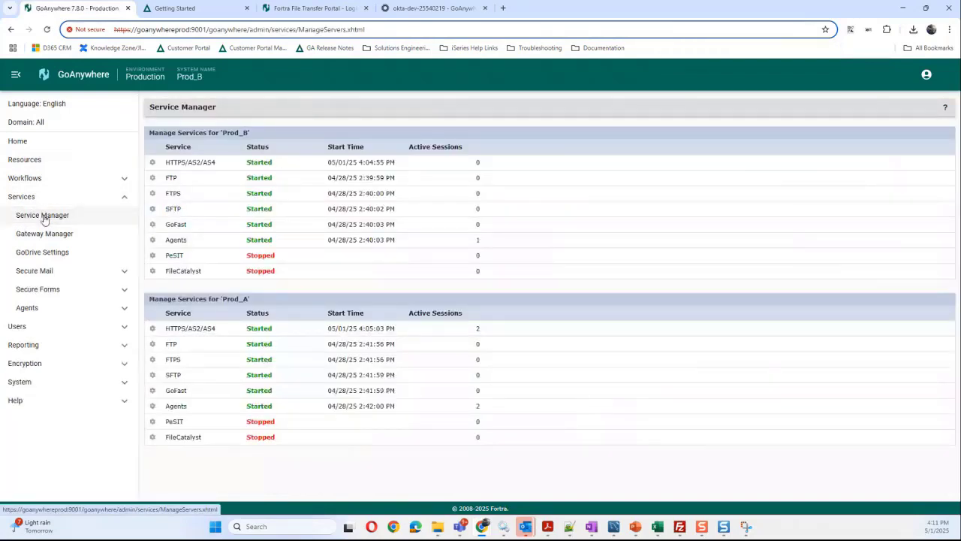
pyautogui.click(152, 163)
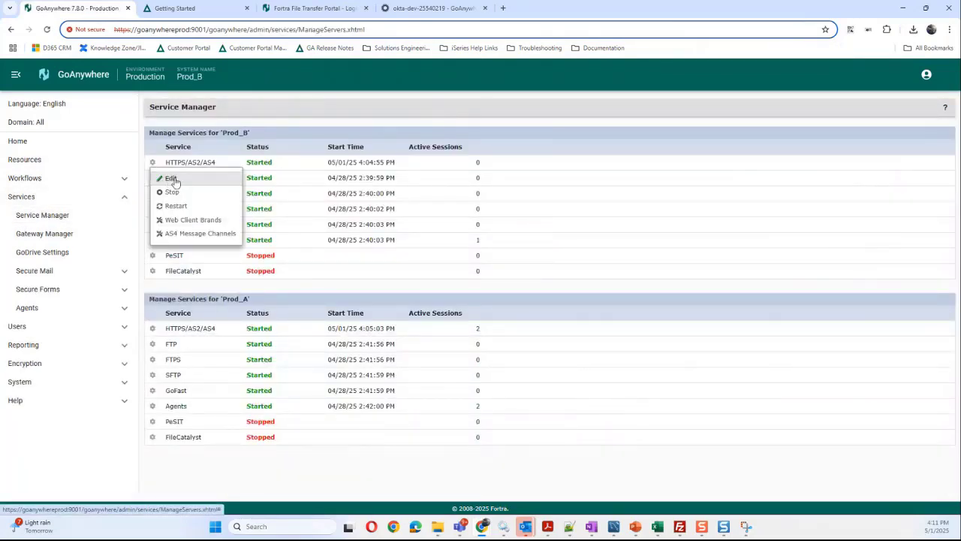
pyautogui.click(170, 180)
pyautogui.click(197, 229)
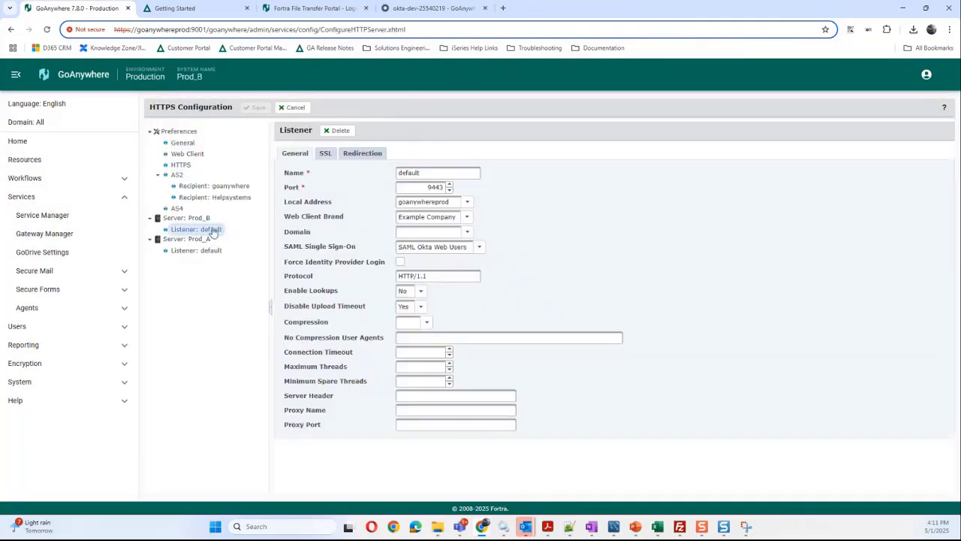
pyautogui.click(400, 262)
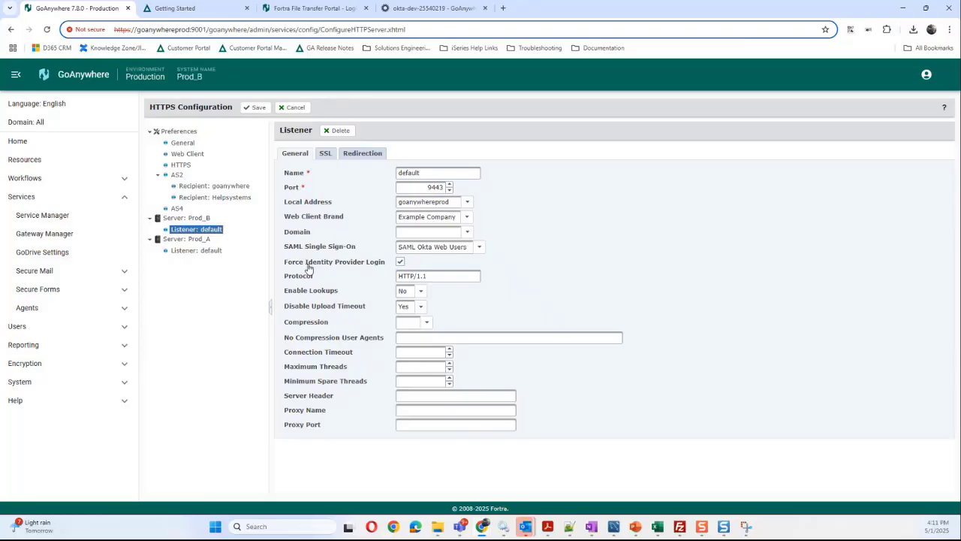
# Enable Force Identity Provider Login on the Prod_A default listener and save the HTTPS configuration
pyautogui.click(197, 252)
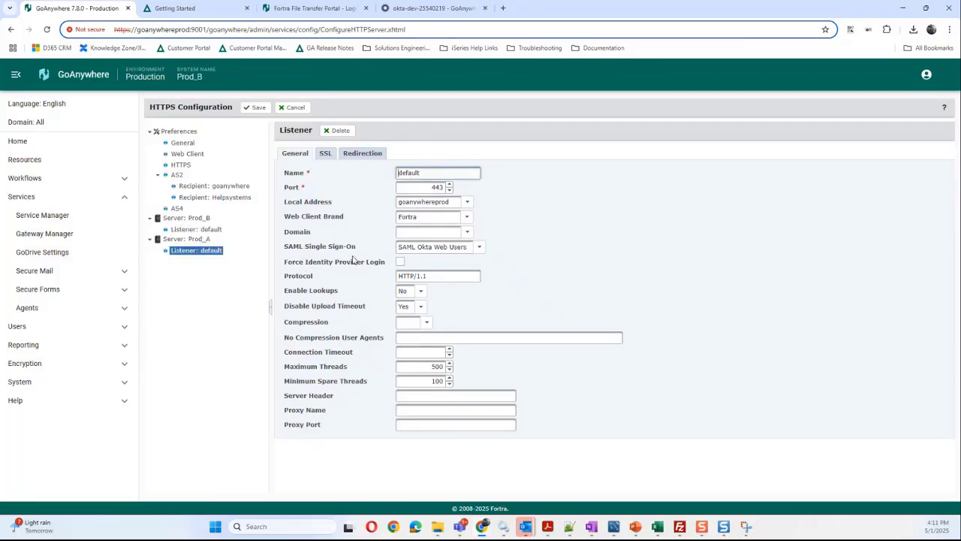
pyautogui.click(400, 262)
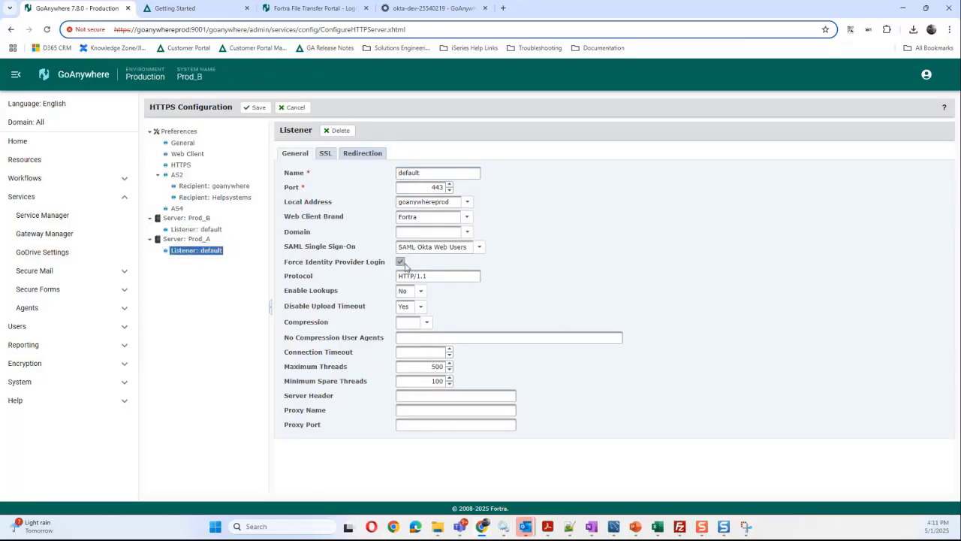
pyautogui.click(258, 108)
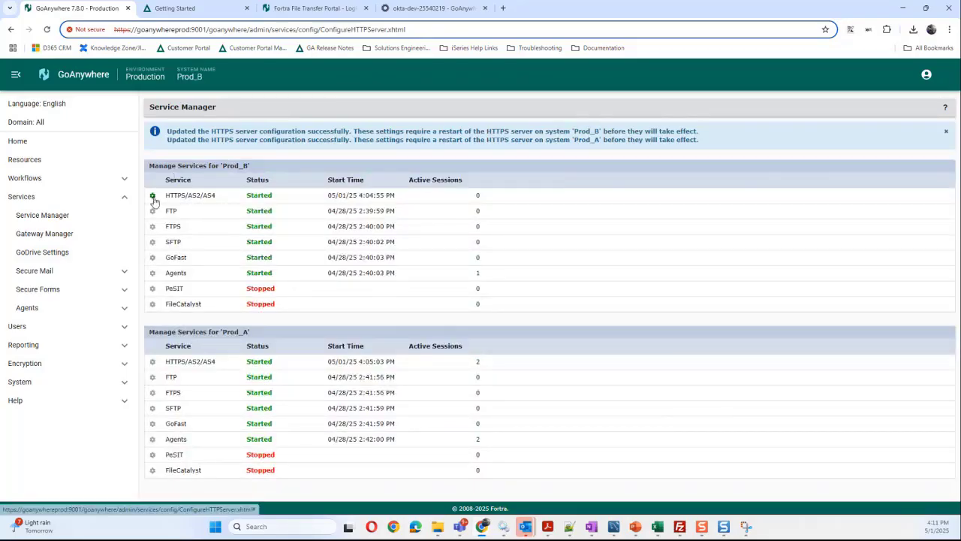
# Restart the HTTPS/AS2/AS4 service on both Prod_B and Prod_A
pyautogui.click(152, 195)
pyautogui.click(175, 238)
pyautogui.click(496, 303)
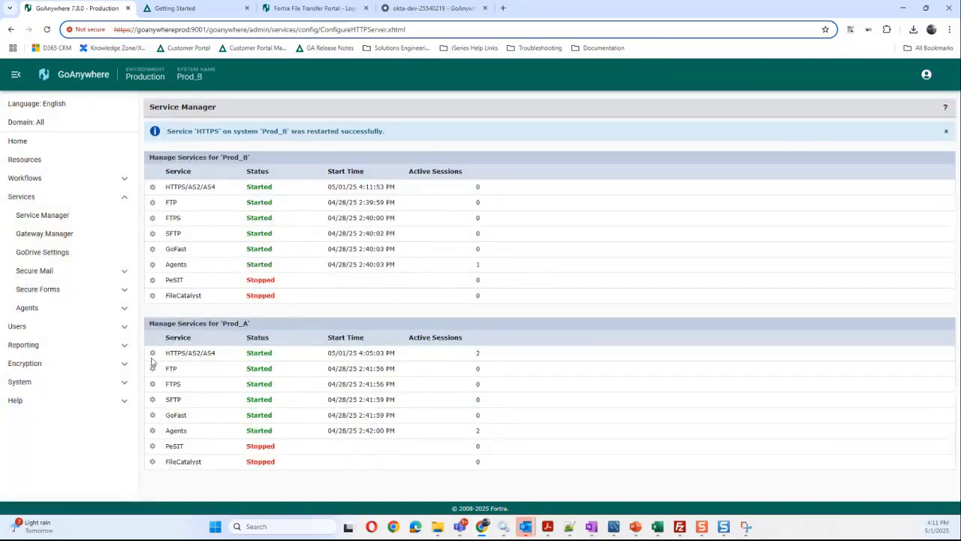
pyautogui.click(152, 353)
pyautogui.click(176, 396)
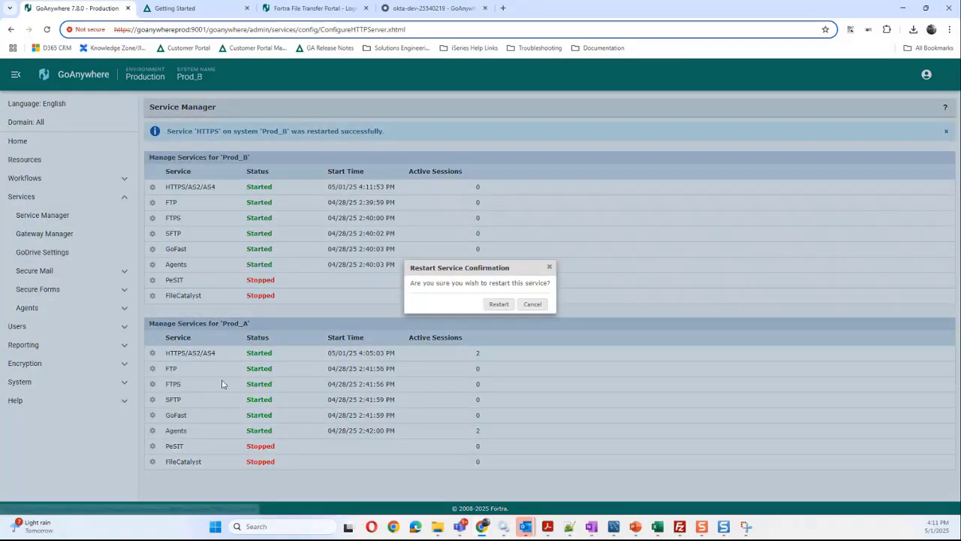
pyautogui.click(499, 304)
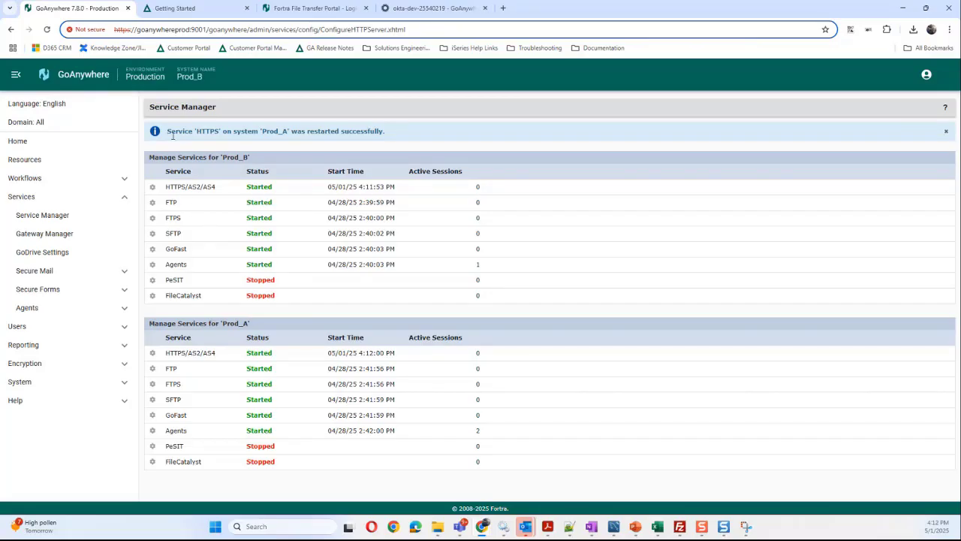
# Reload the web client login page to test the forced identity provider login
pyautogui.click(313, 9)
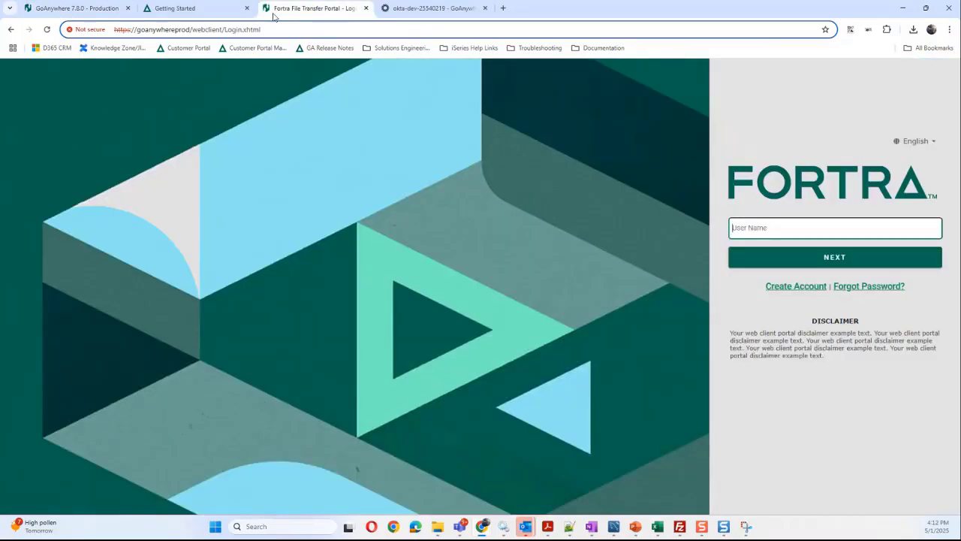
pyautogui.click(48, 30)
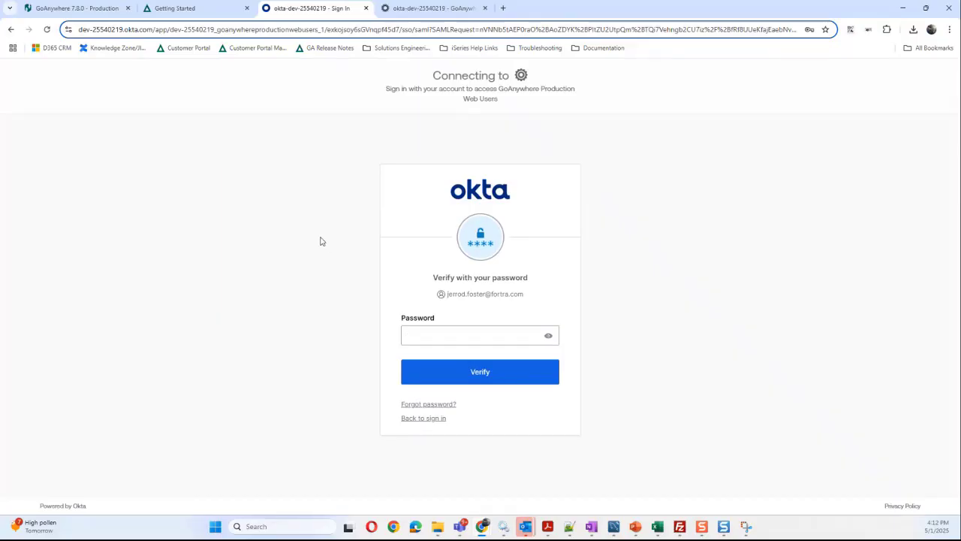
# From the Okta admin console, open the end user dashboard and launch the GoAnywhere Production Web Users app
pyautogui.click(443, 8)
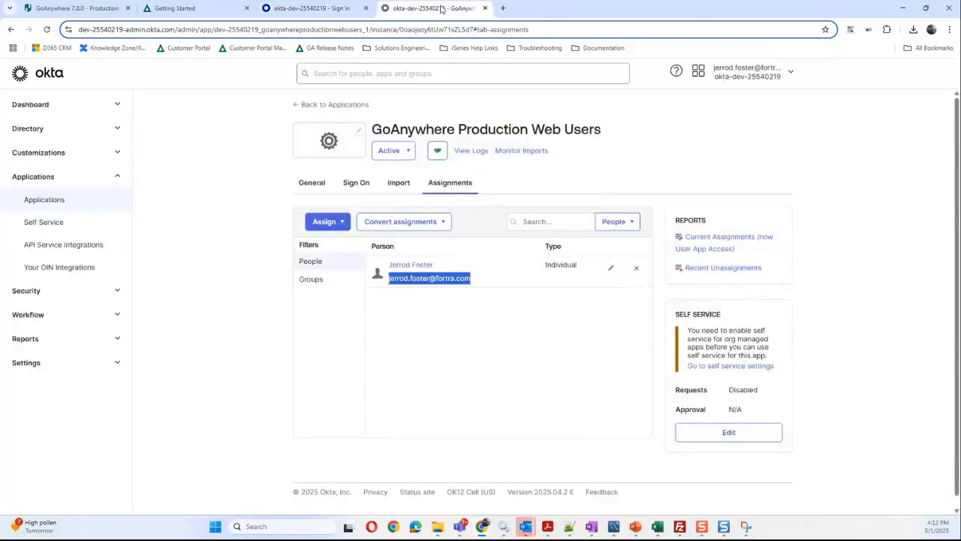
pyautogui.click(58, 106)
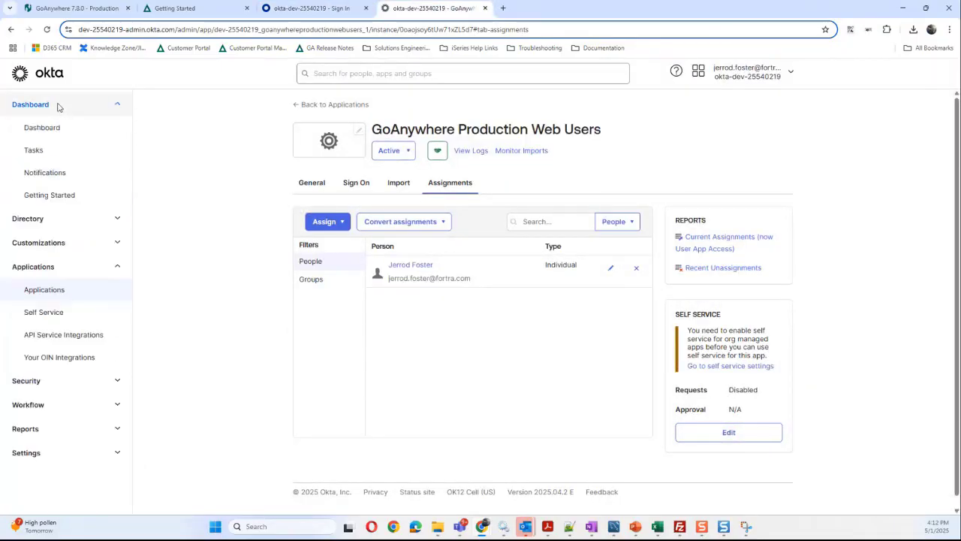
pyautogui.click(63, 130)
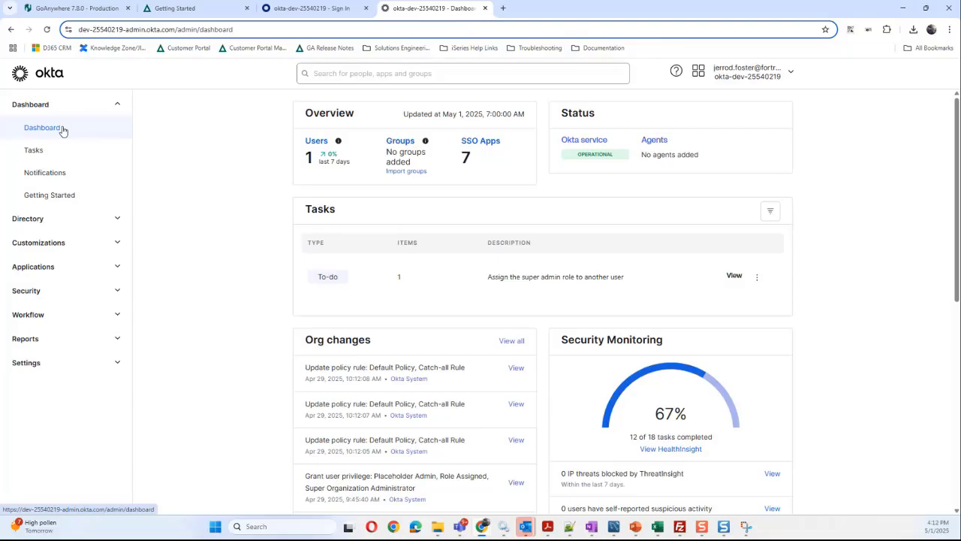
pyautogui.click(720, 76)
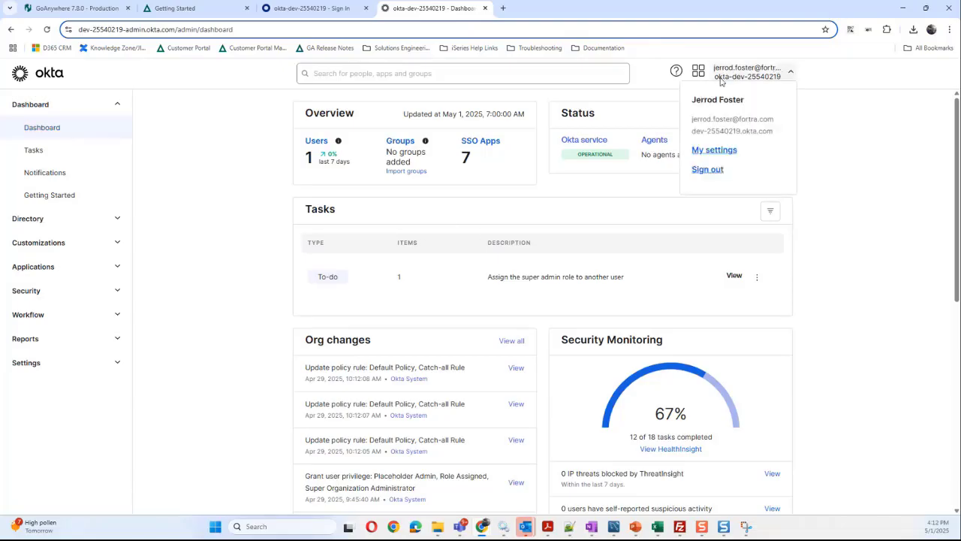
pyautogui.click(699, 71)
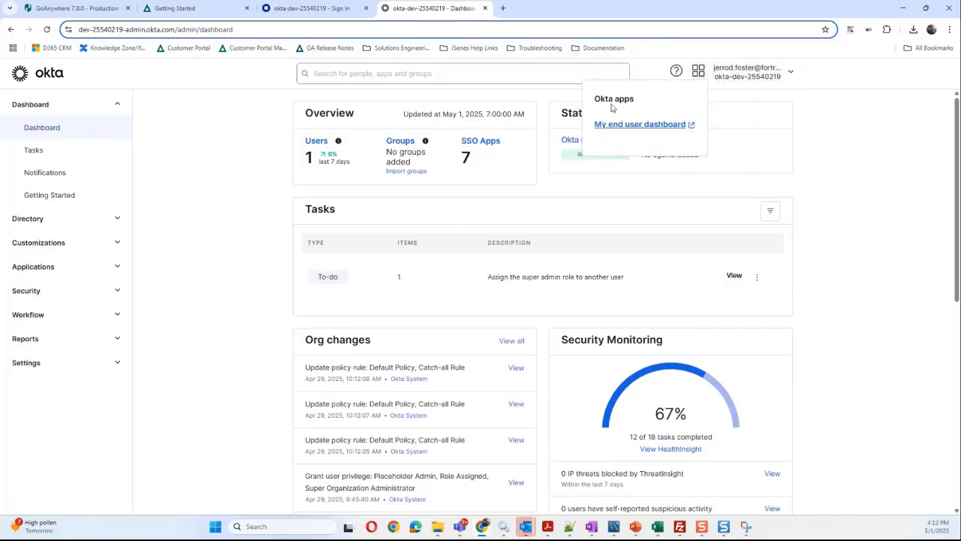
pyautogui.click(623, 124)
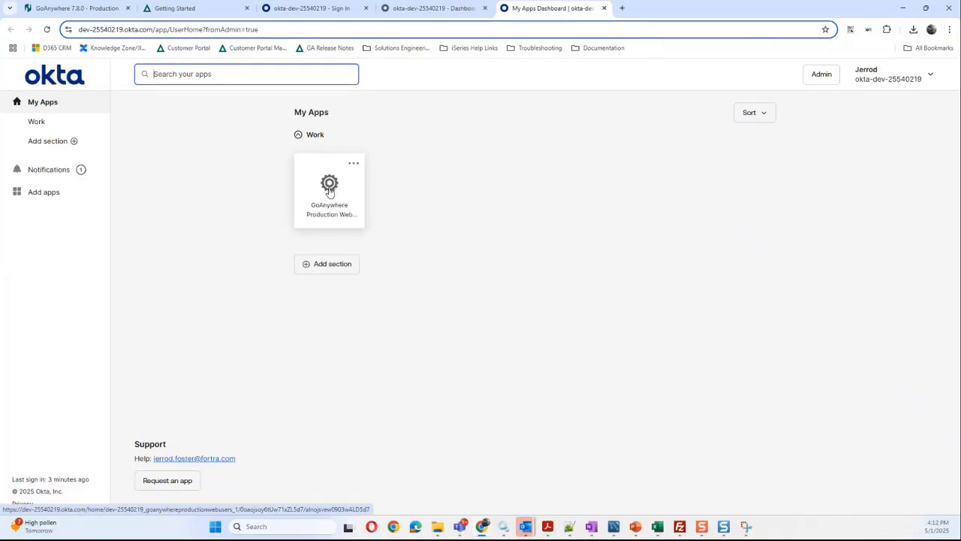
pyautogui.click(329, 191)
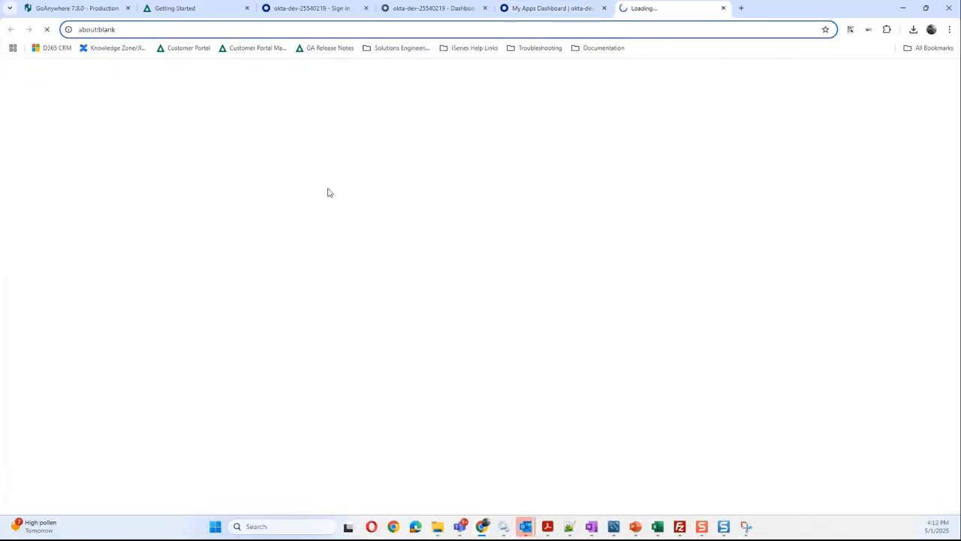